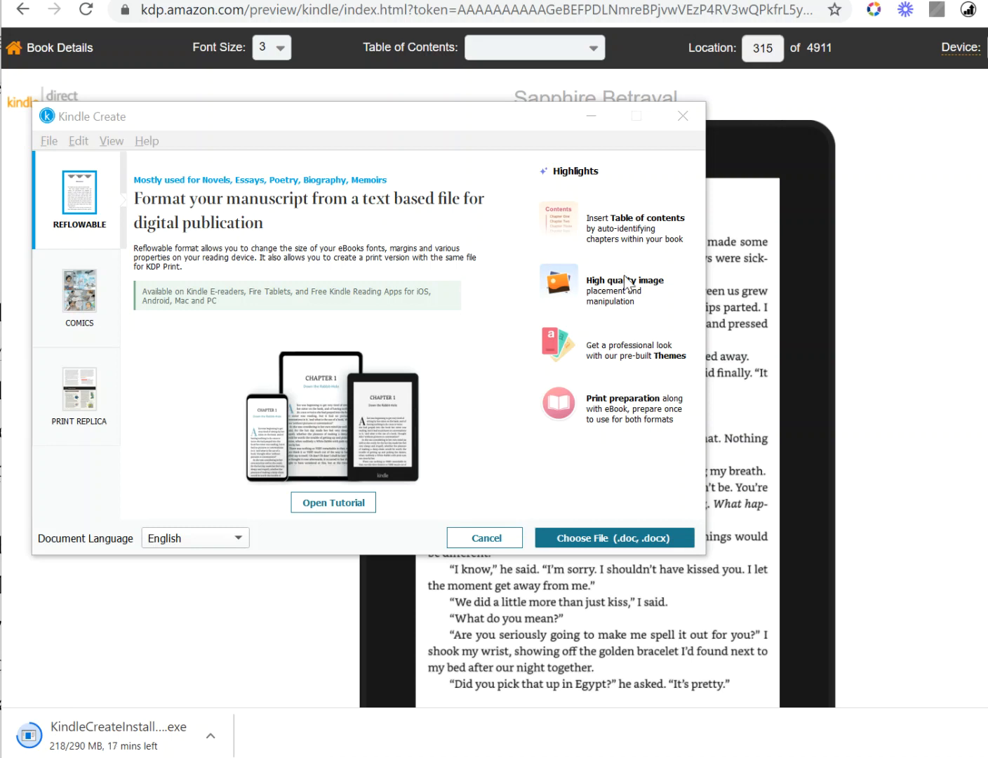
Step: Move the Kindle Create window out of the way and page the Sapphire Betrayal preview back to the cover
mouse_move(789, 378)
left_click_drag(263, 114, 0, 200)
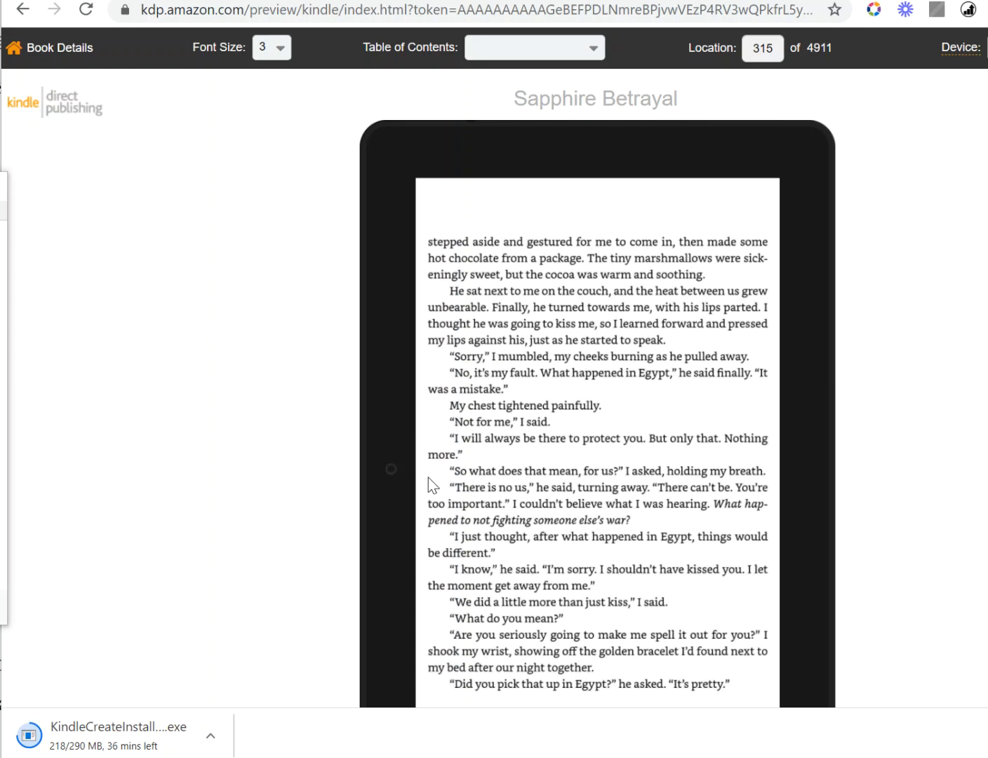
left_click(389, 483)
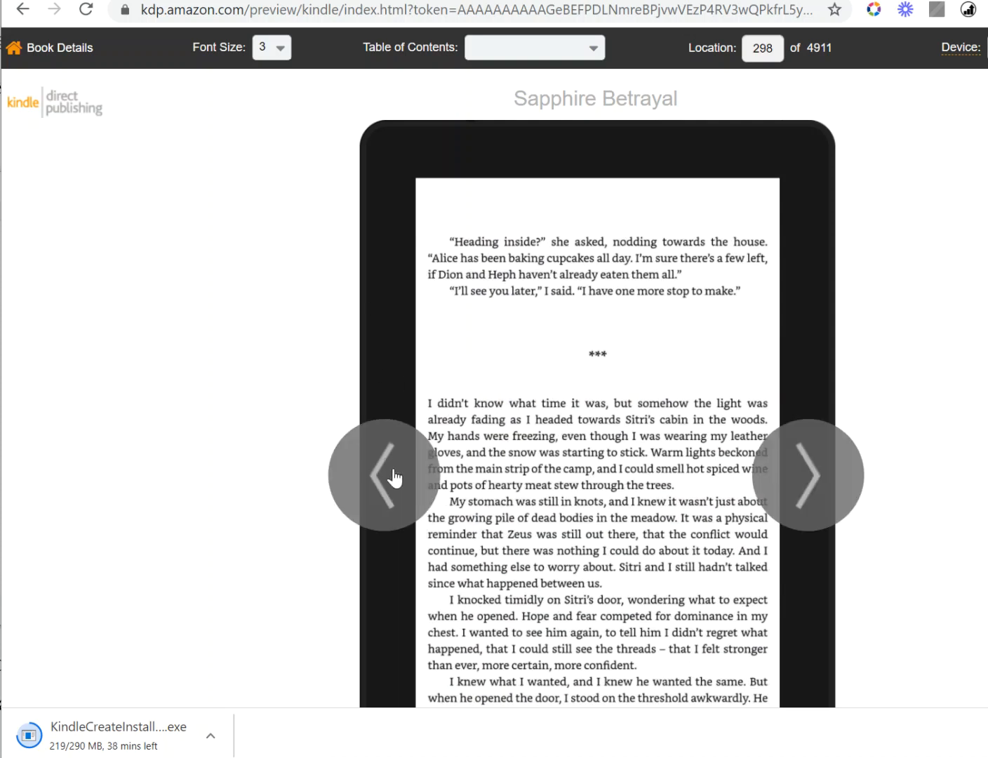
left_click(390, 467)
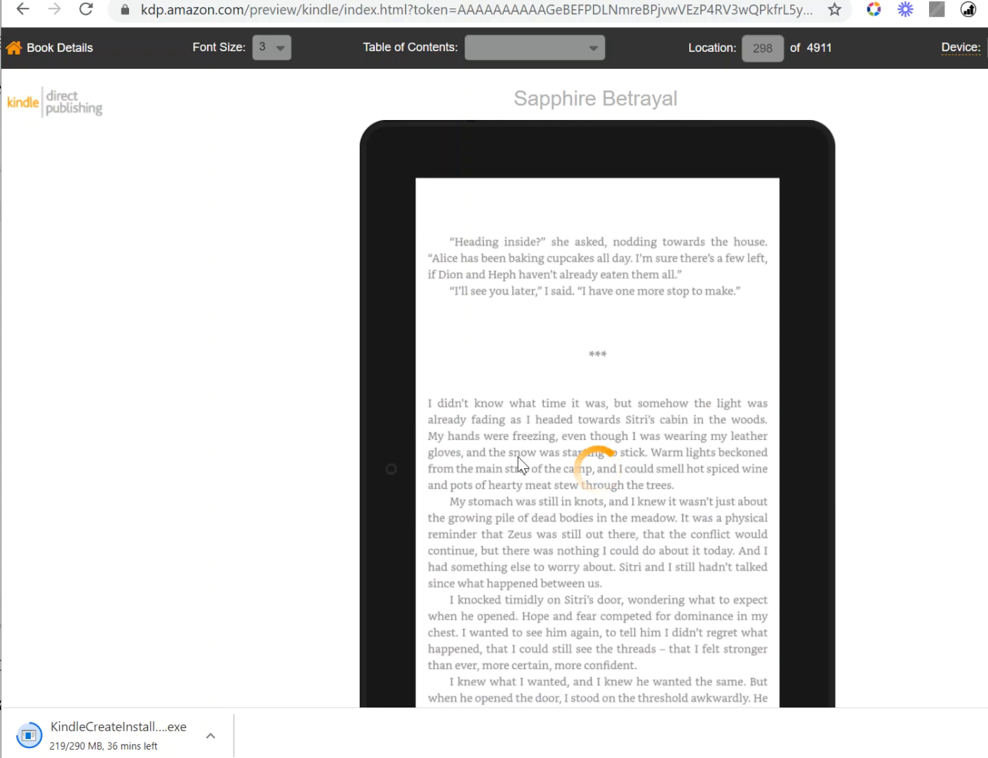
left_click(392, 486)
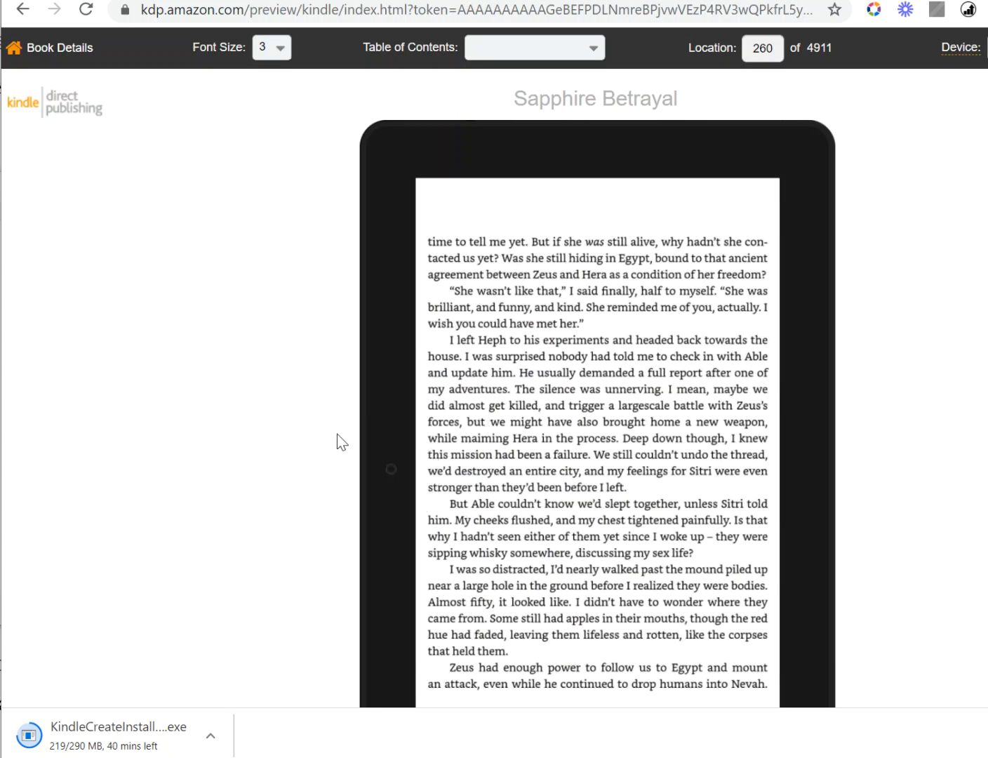
left_click(377, 451)
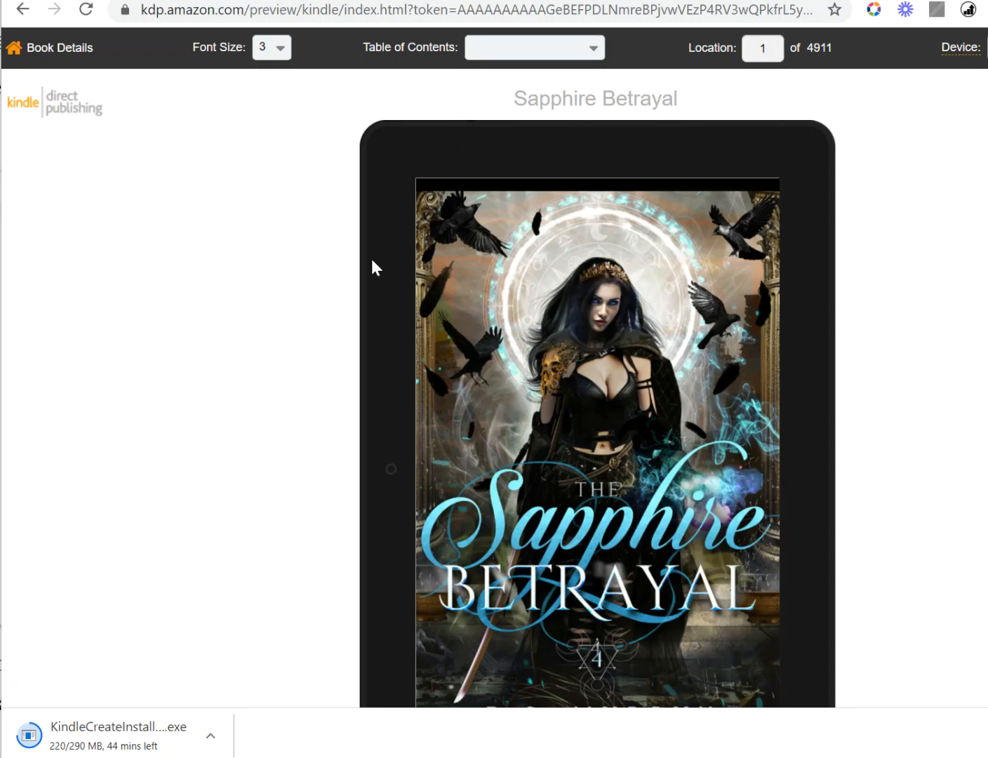
Step: Page the book preview forward from the cover to the chapter 0 opening and check its table of contents list
left_click(814, 483)
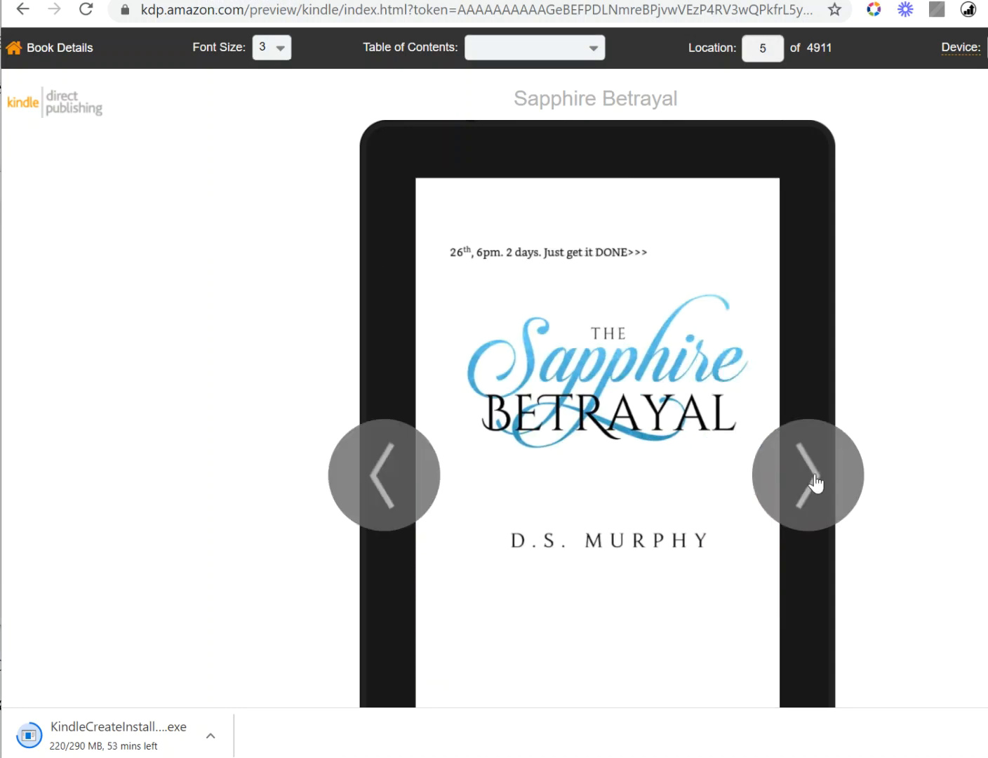
left_click(813, 477)
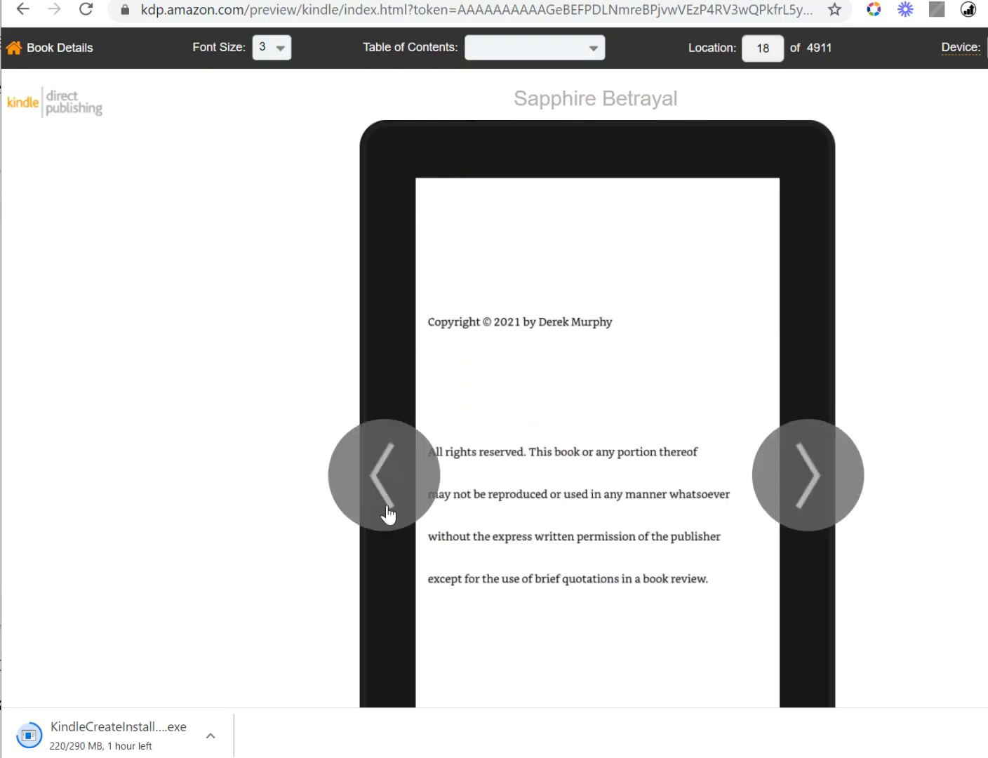
left_click(794, 483)
left_click(795, 483)
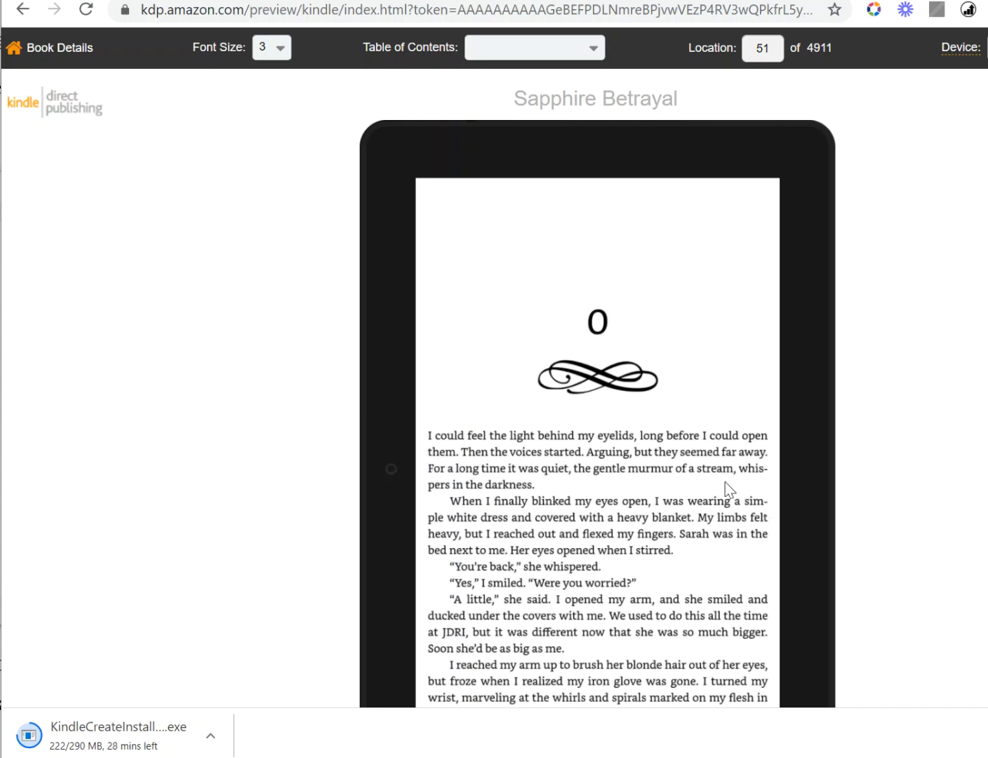
left_click(584, 55)
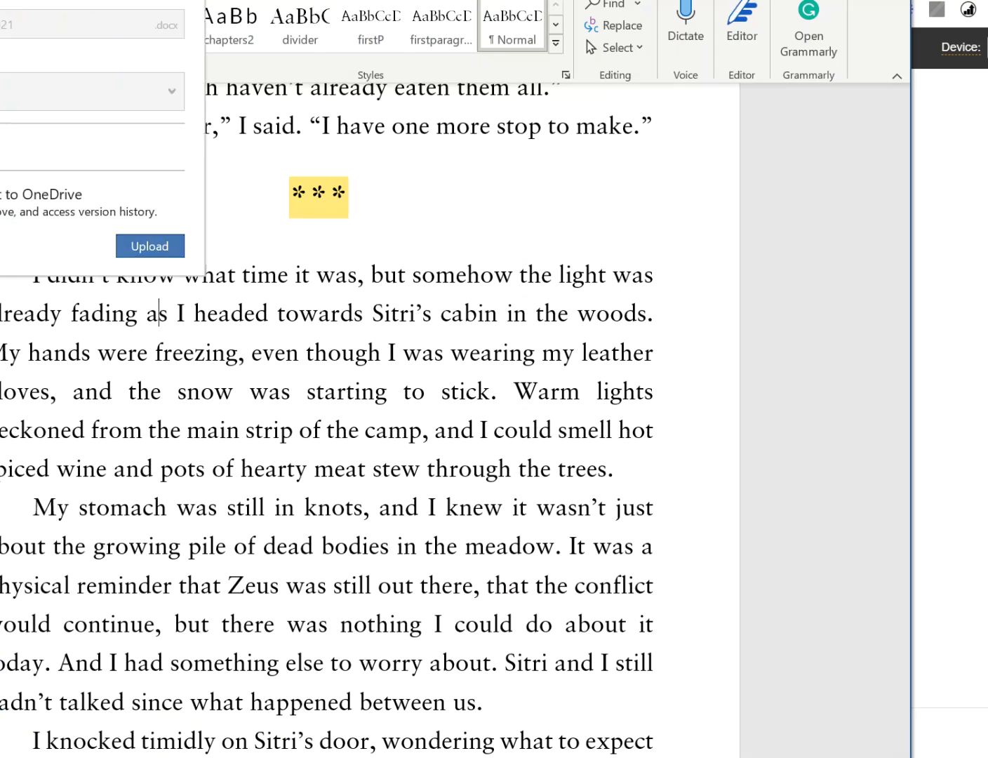
Step: Dismiss the save dialog in Word, reposition the manuscript window to reveal the full ribbon, and show the page layout options
key("Escape")
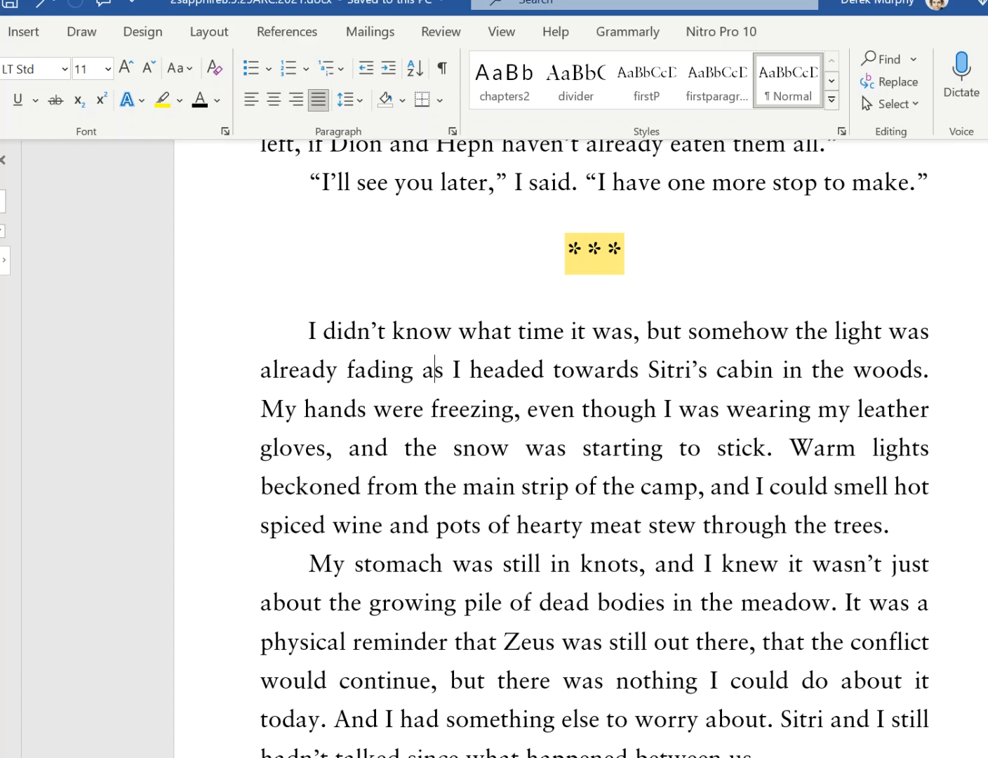
left_click_drag(0, 0, 35, 91)
left_click(367, 143)
left_click_drag(387, 113, 349, 26)
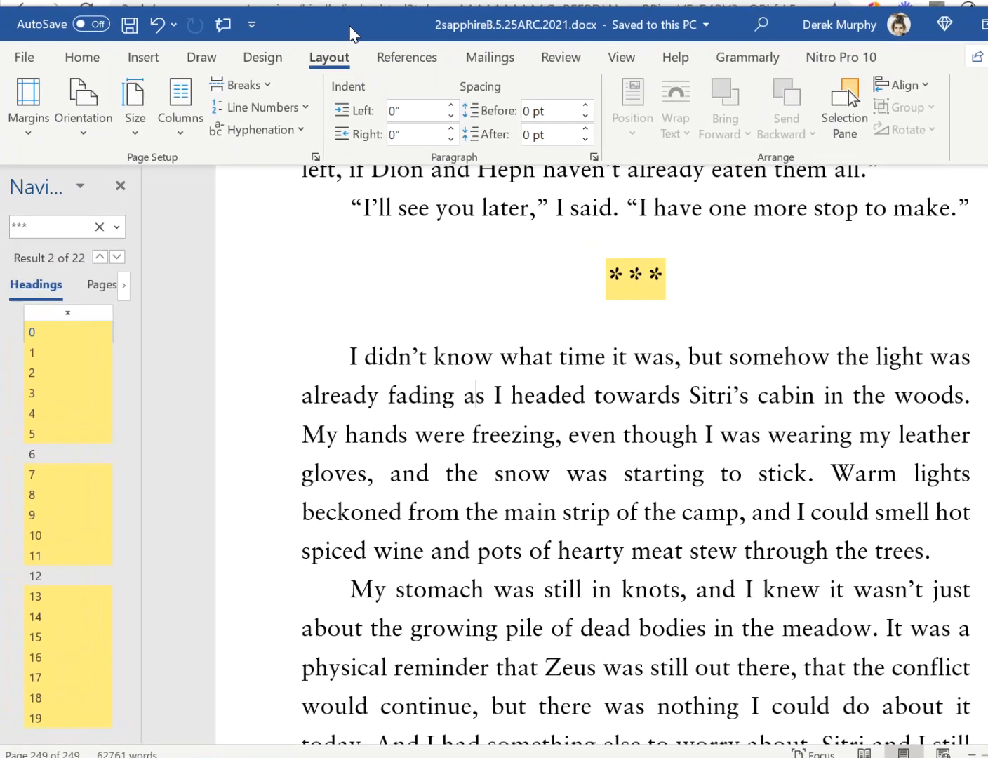
Step: Jump to the chapter 1 heading in the manuscript and place the cursor after its number
left_click(346, 344)
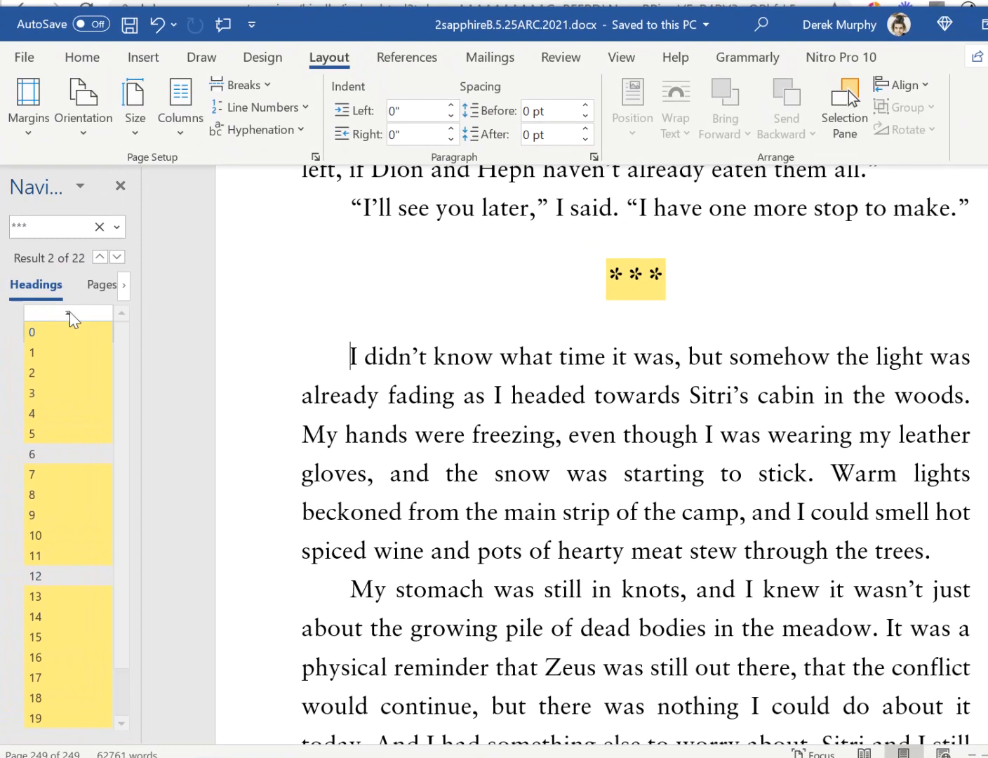
left_click(39, 348)
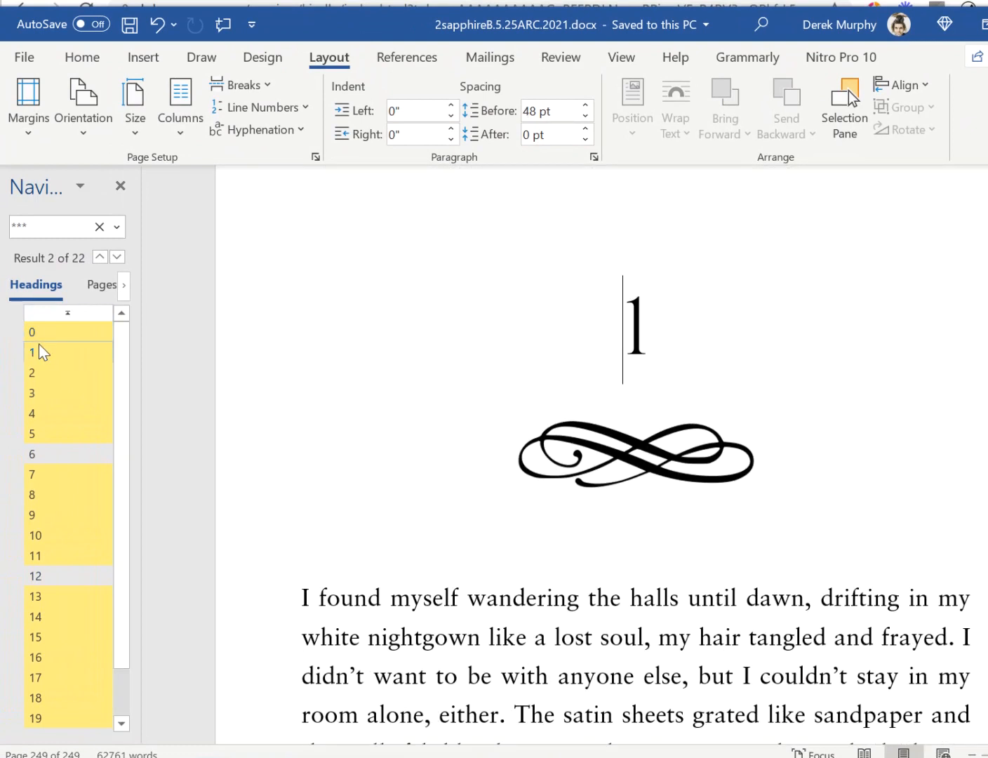
left_click_drag(653, 315, 615, 324)
left_click(642, 342)
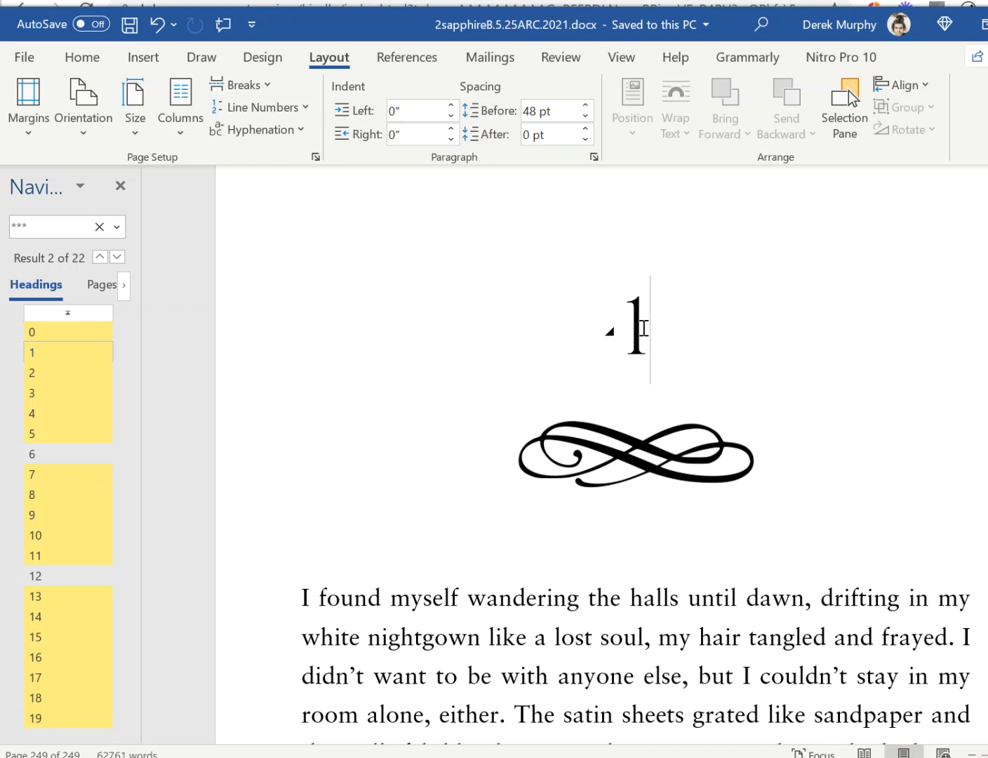
Step: Review the font embedding settings in Word's Save options, then close the options without changing anything
left_click(22, 62)
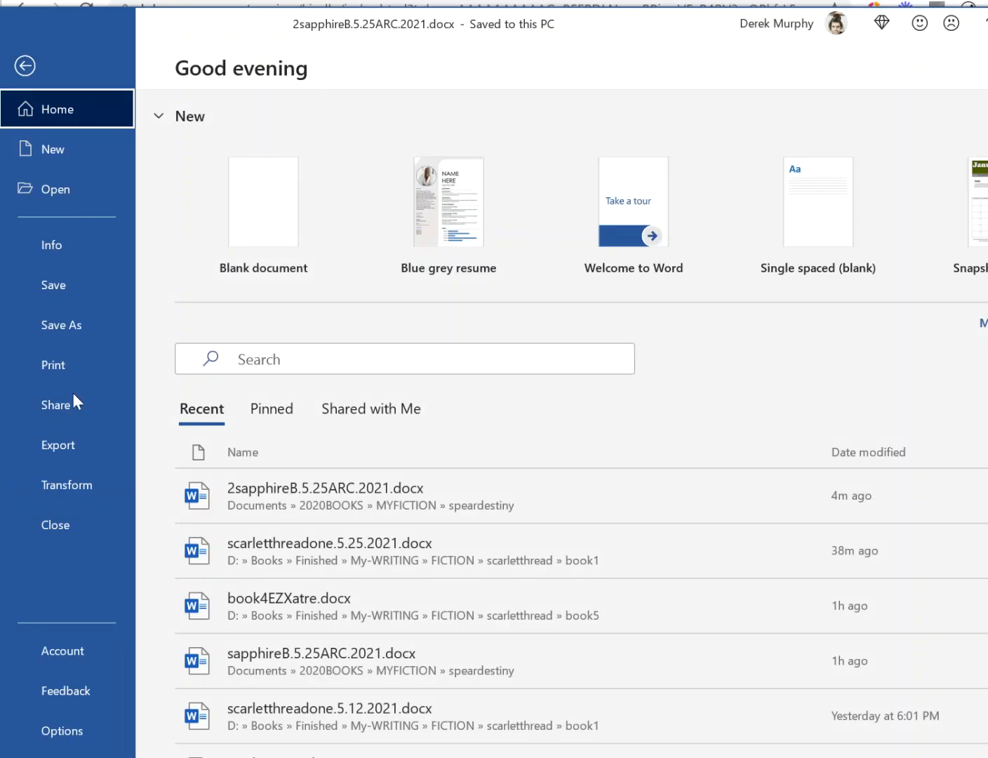
left_click(63, 731)
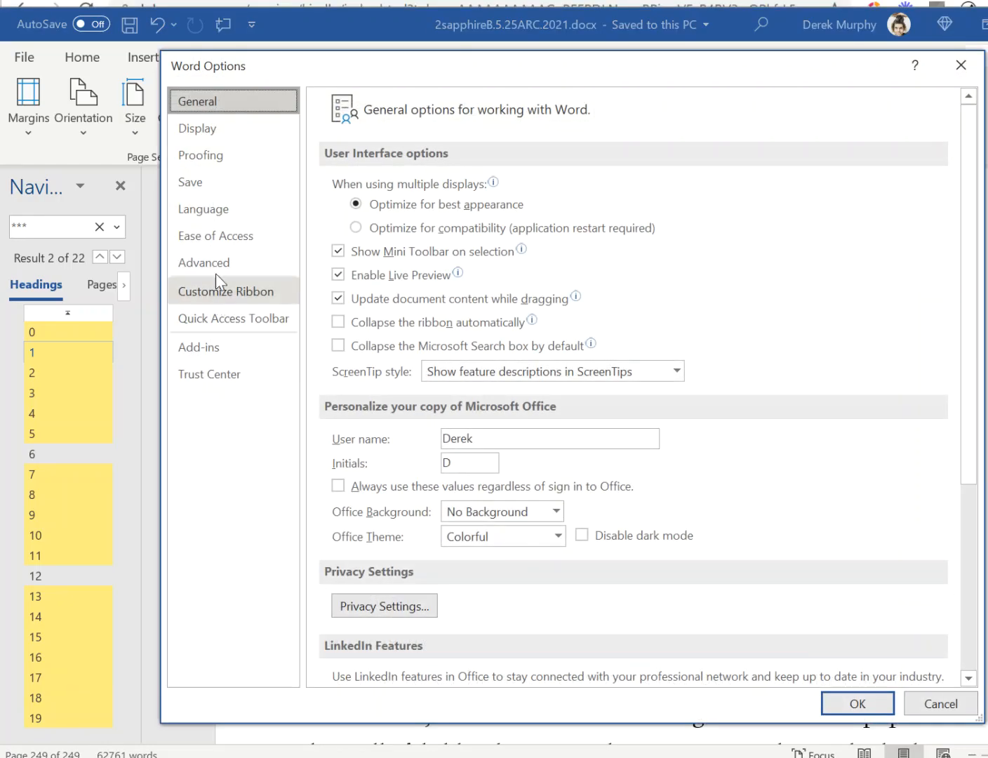
left_click(212, 186)
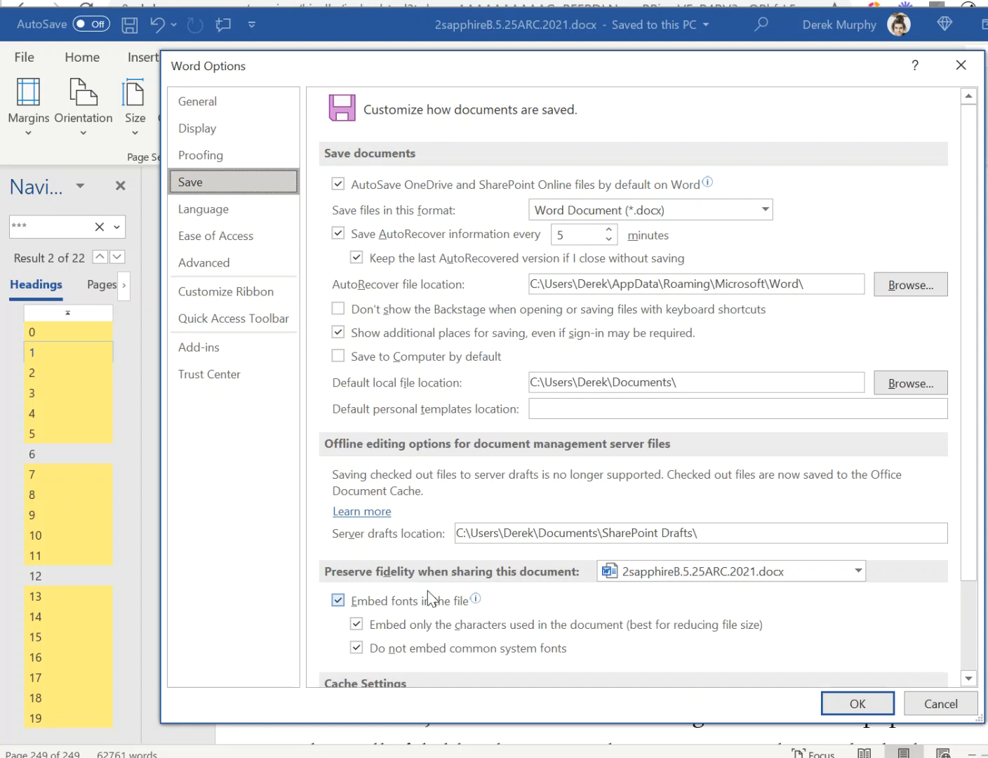
scroll(408, 654, "down", 1)
scroll(428, 579, "down", 1)
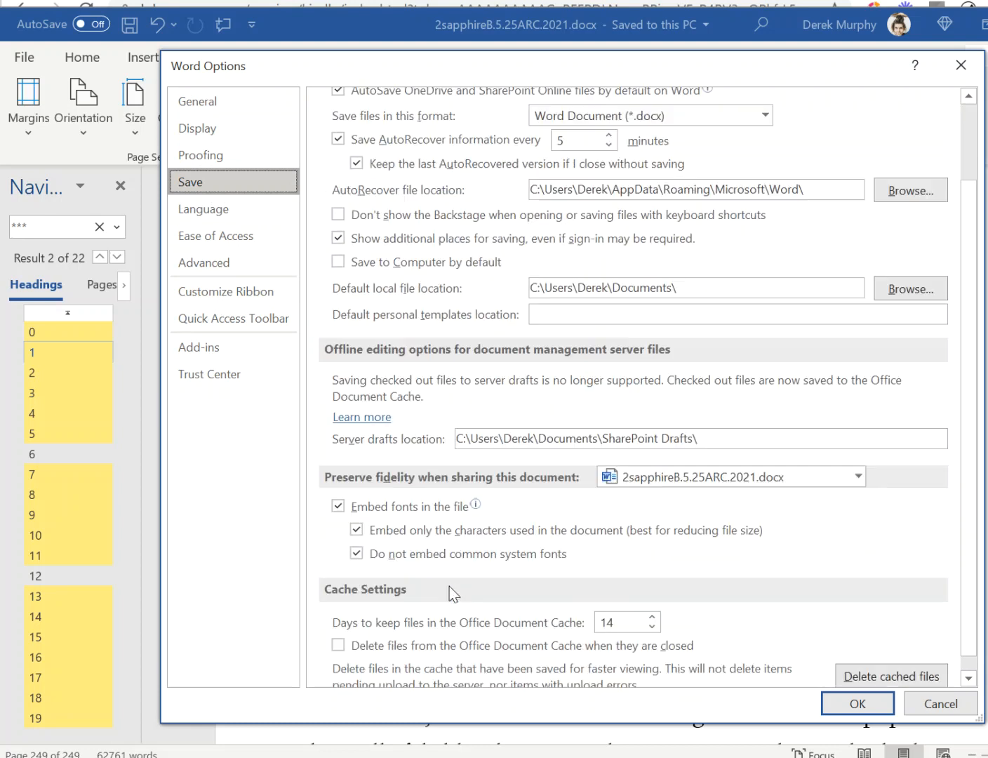
left_click(922, 702)
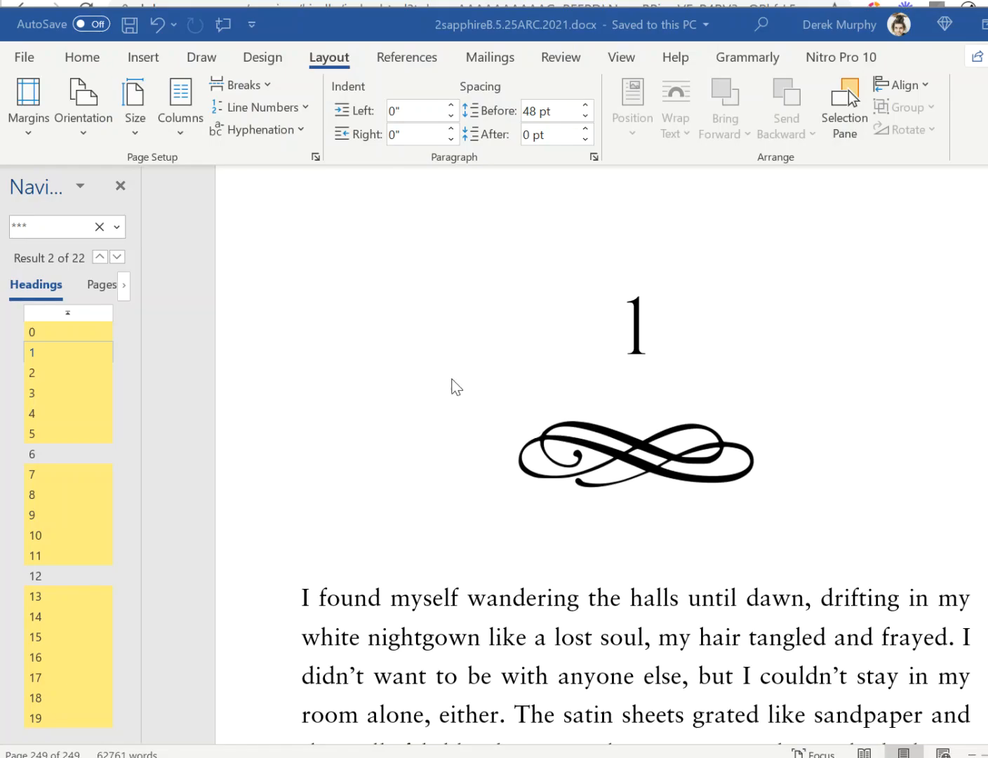
Step: Select the chapter 1 heading number and check which style it uses in the full styles gallery
left_click(39, 346)
left_click_drag(671, 310, 583, 316)
left_click(87, 64)
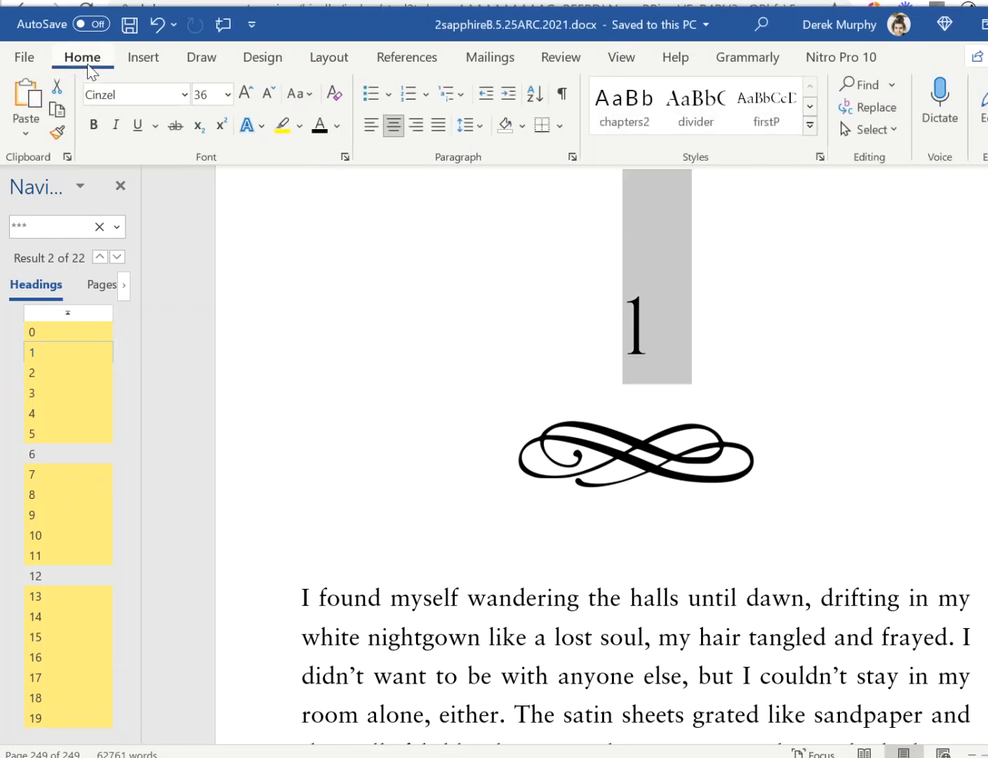
left_click(809, 127)
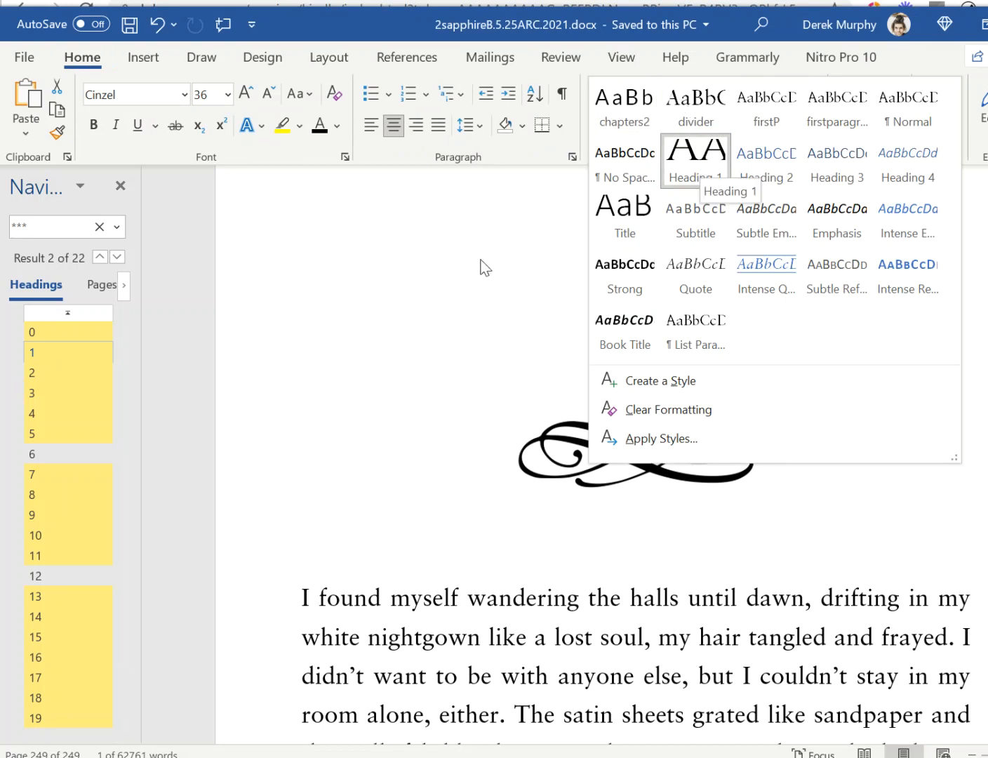
left_click(564, 322)
left_click(634, 328)
double_click(647, 333)
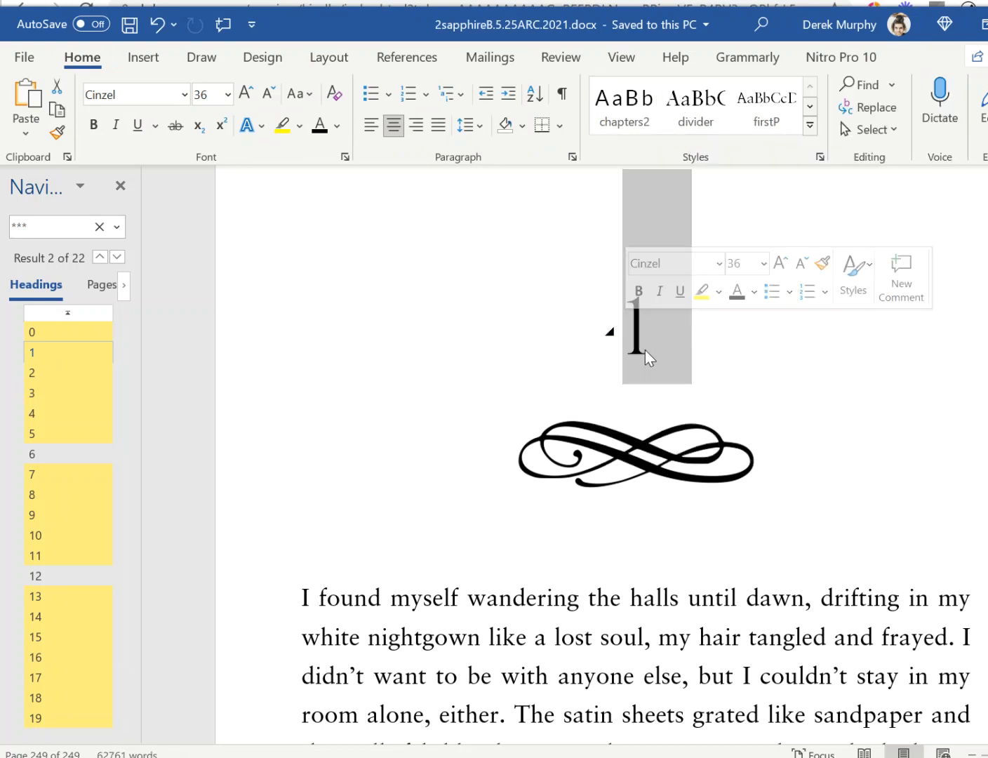
left_click(669, 340)
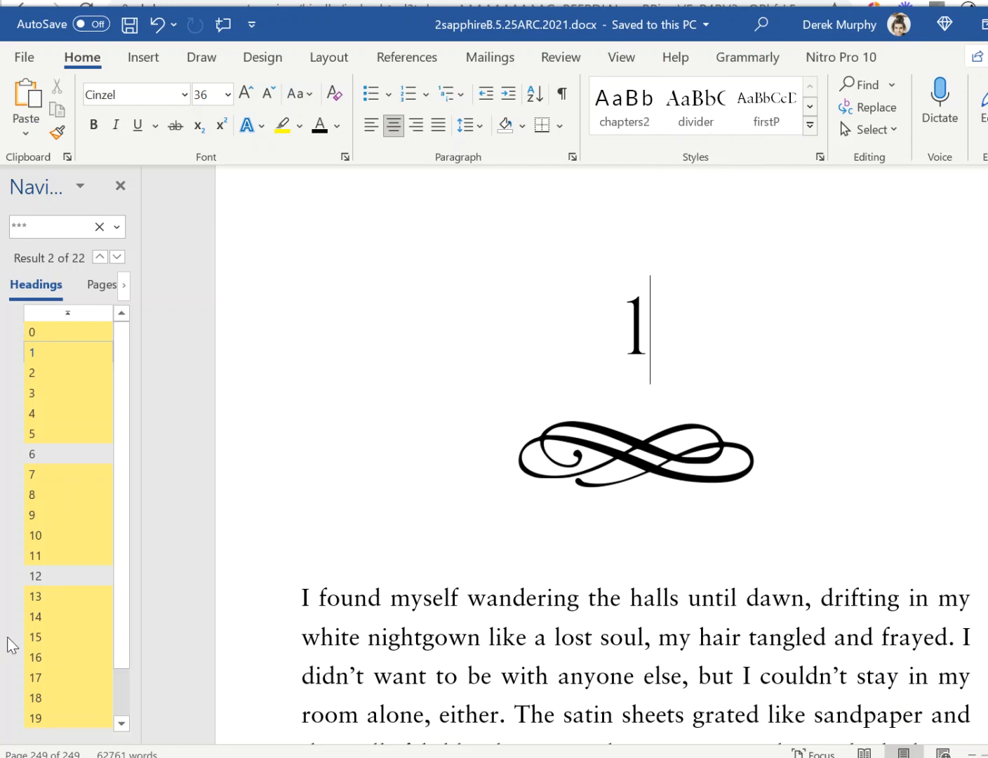
Step: Find the Navigation Pane setting, switch it off and on again, and look through the list of chapter headings
left_click(549, 62)
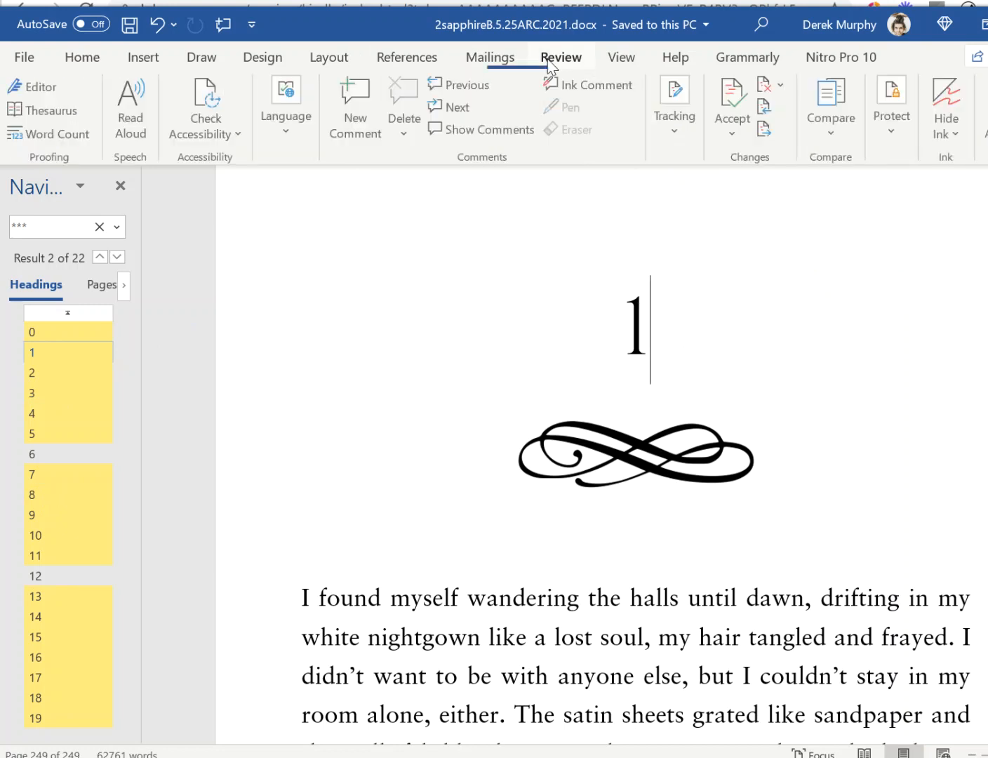
left_click(328, 62)
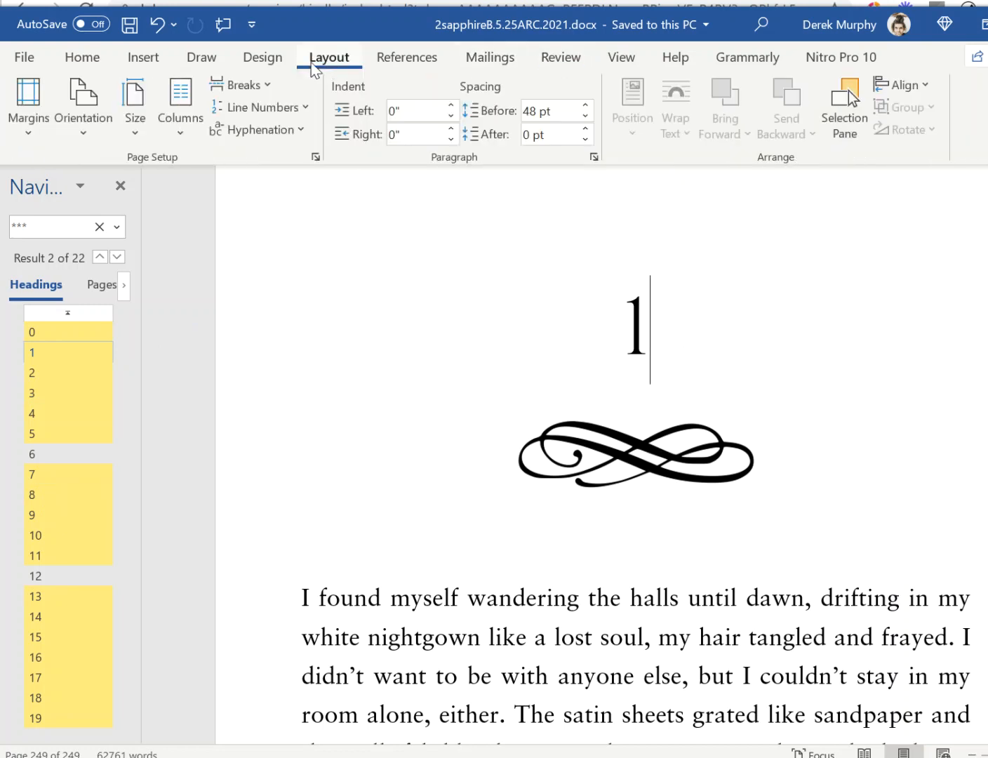
left_click(263, 59)
scroll(547, 62, "up", 3)
left_click(565, 61)
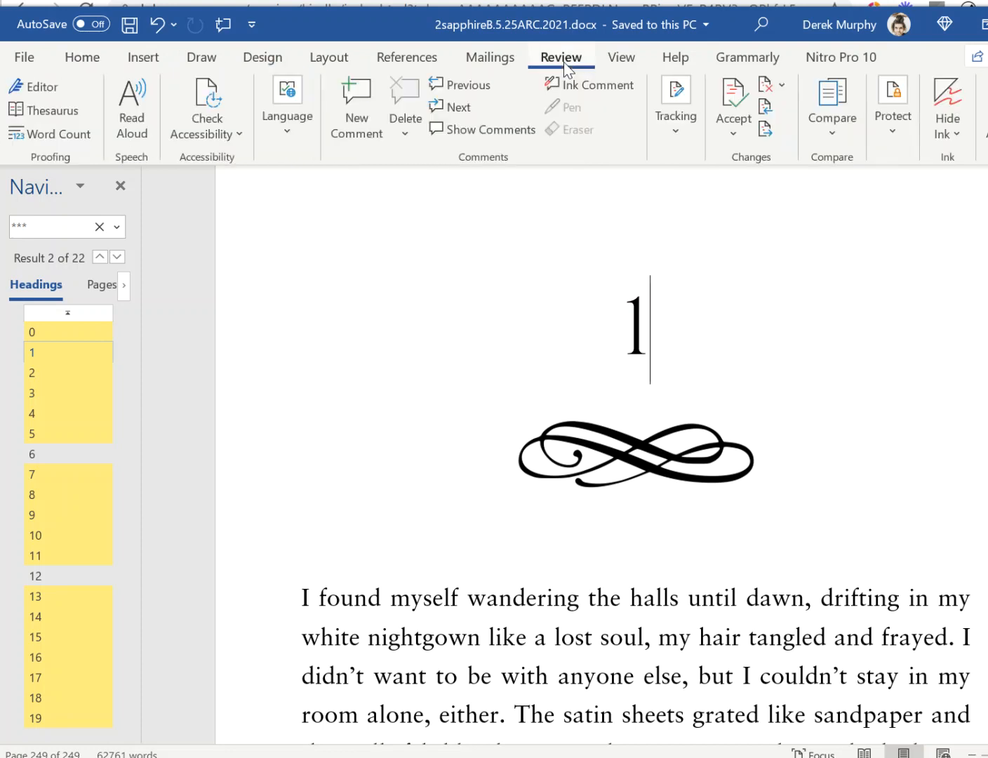
left_click(477, 60)
left_click(620, 61)
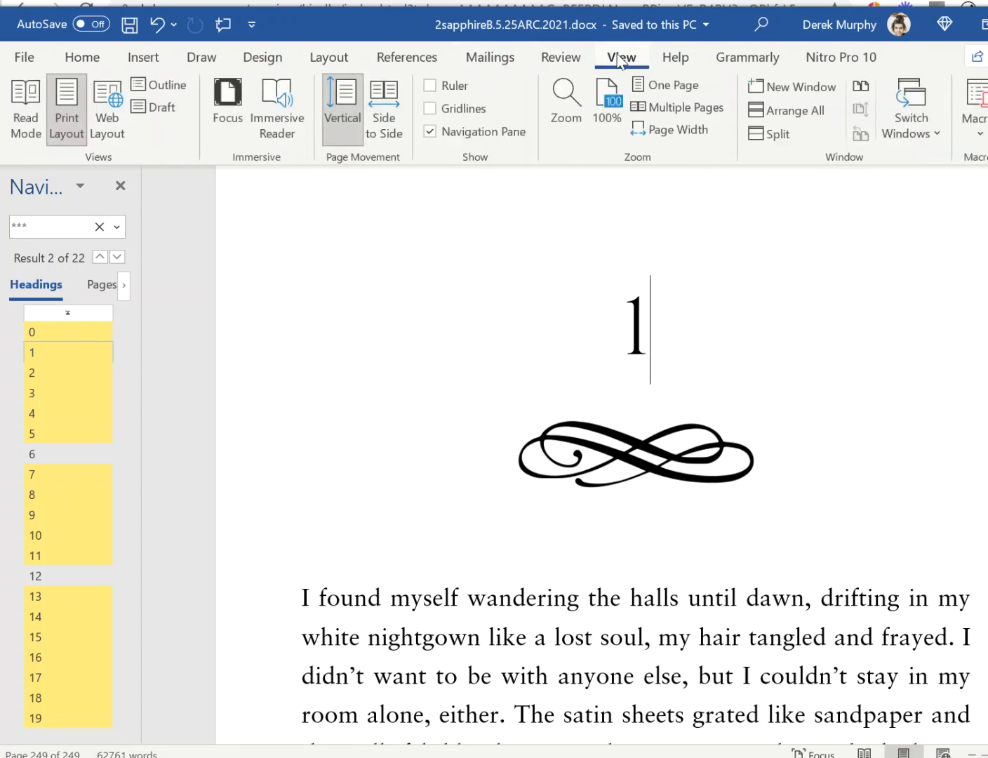
left_click(431, 132)
left_click(431, 132)
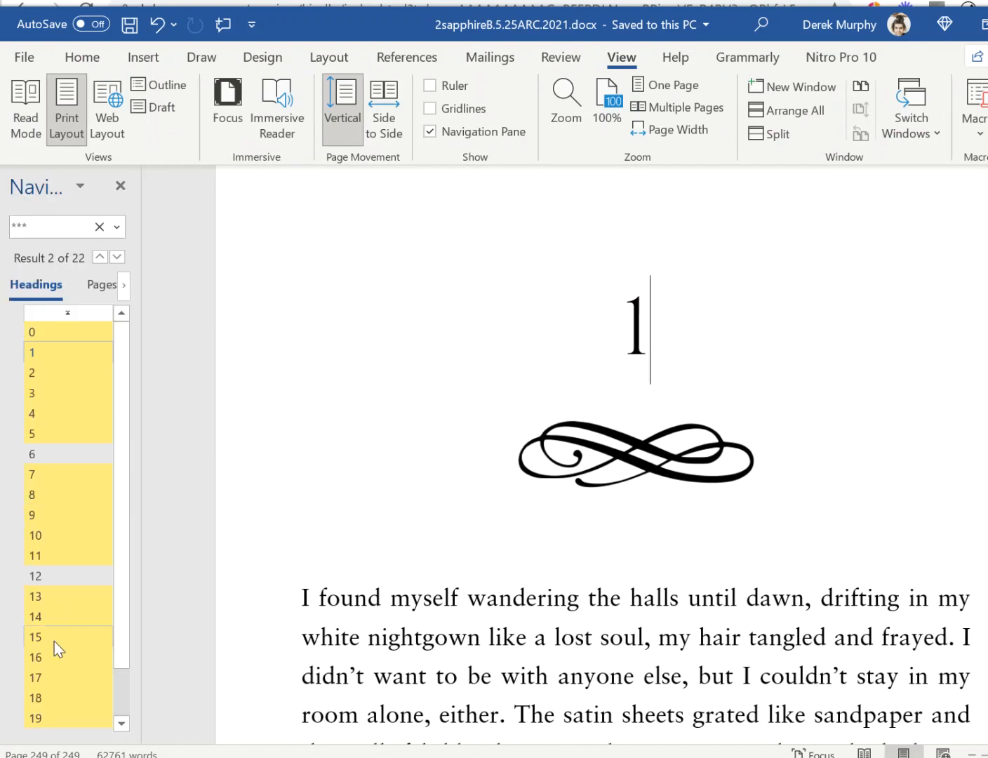
scroll(55, 660, "down", 1)
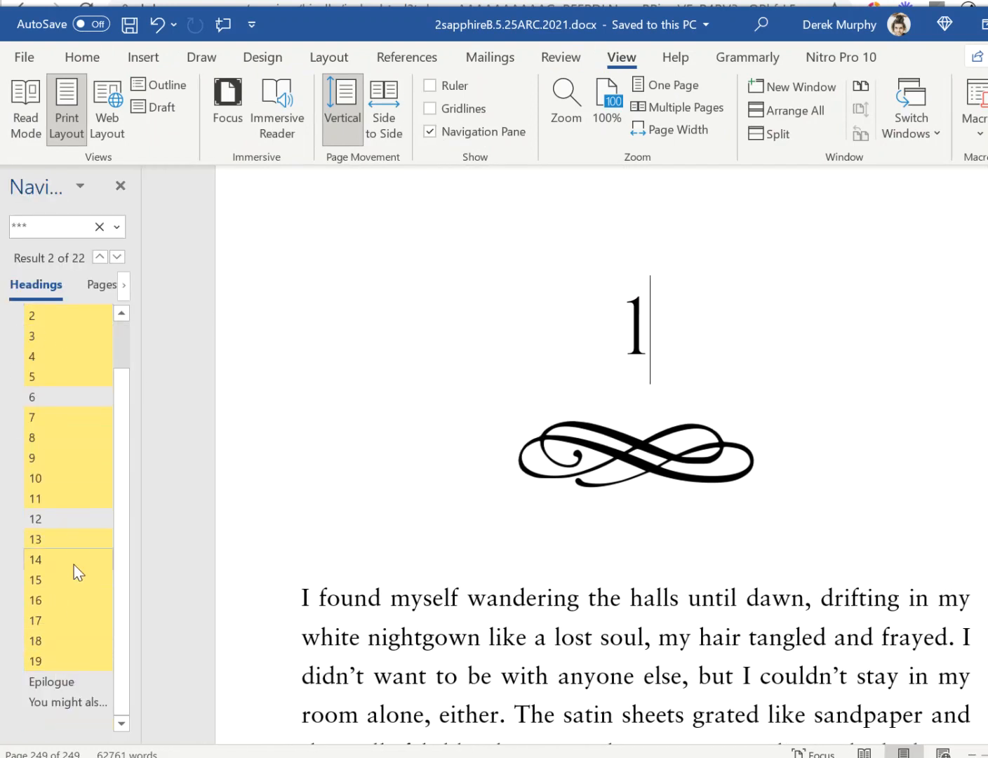
scroll(79, 634, "up", 2)
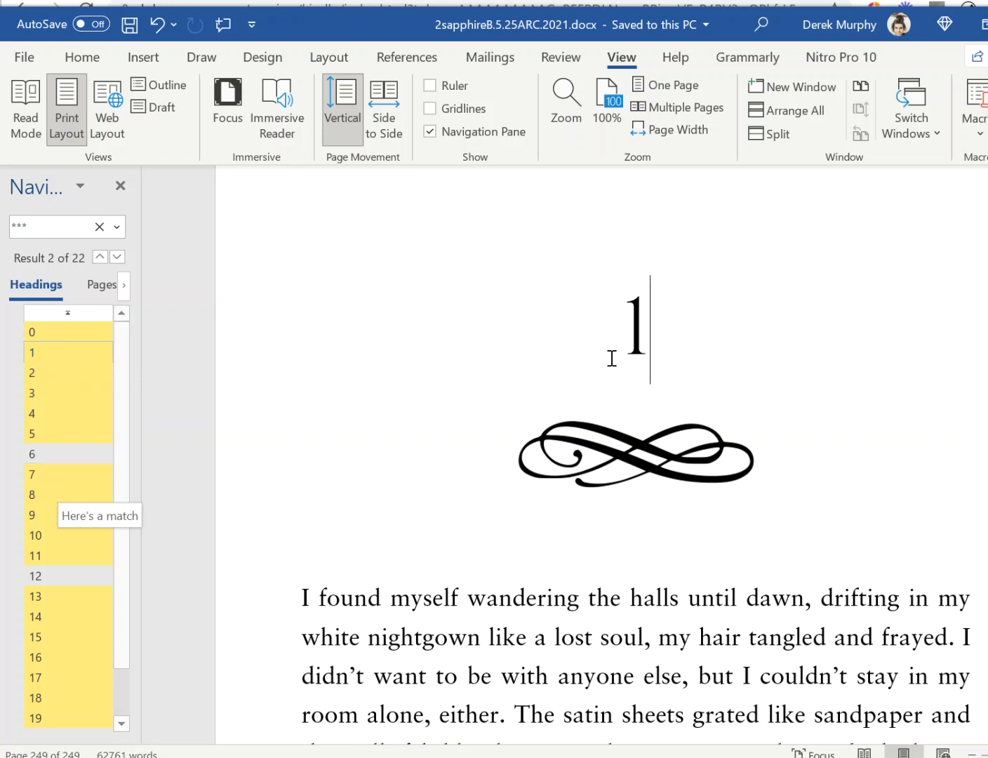
Step: Inspect the chapter 1 heading and the pages preceding it, then jump between chapters 2 and 1 using the headings
left_click_drag(690, 332, 585, 322)
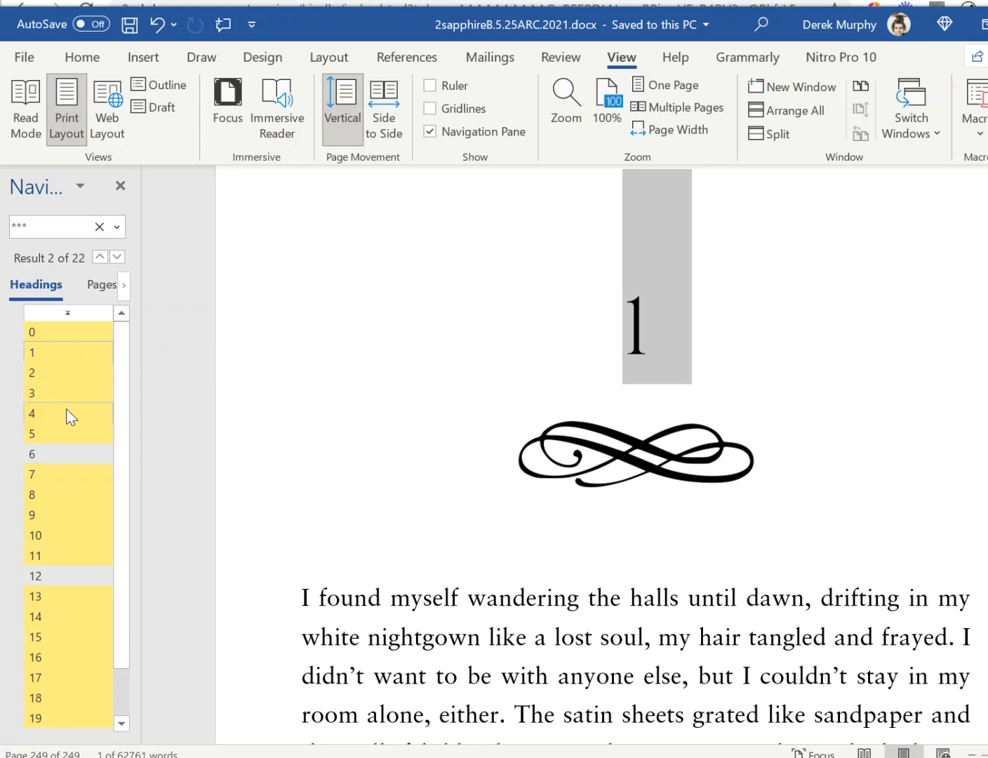
left_click(395, 313)
scroll(448, 375, "up", 4)
scroll(447, 375, "up", 5)
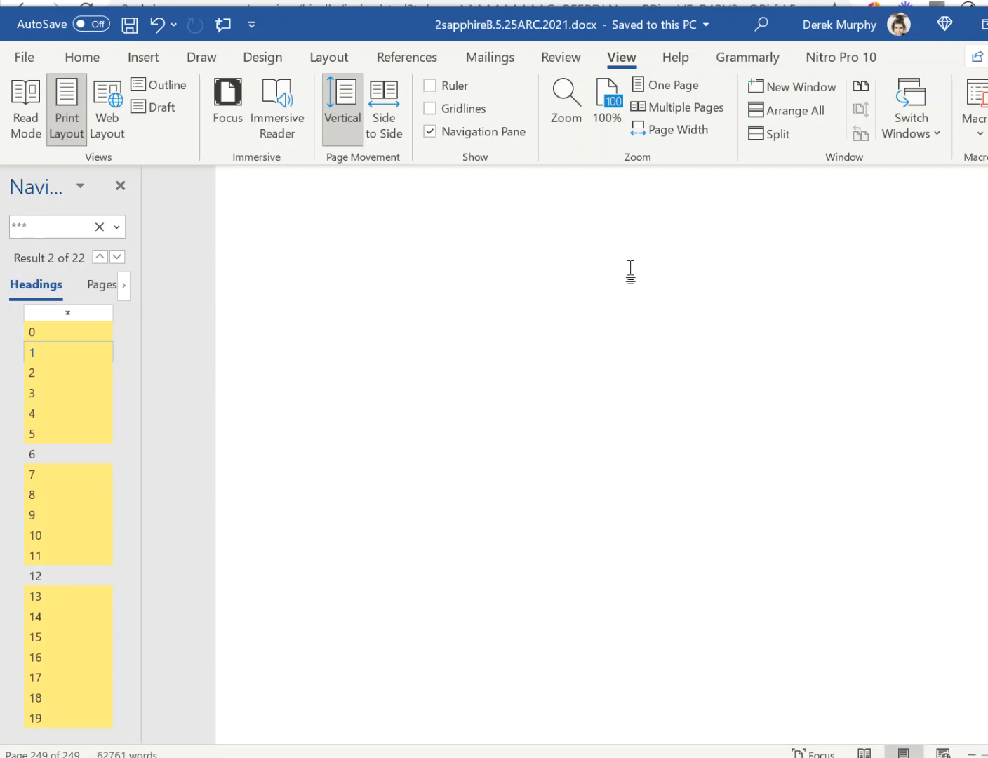
scroll(528, 488, "up", 15)
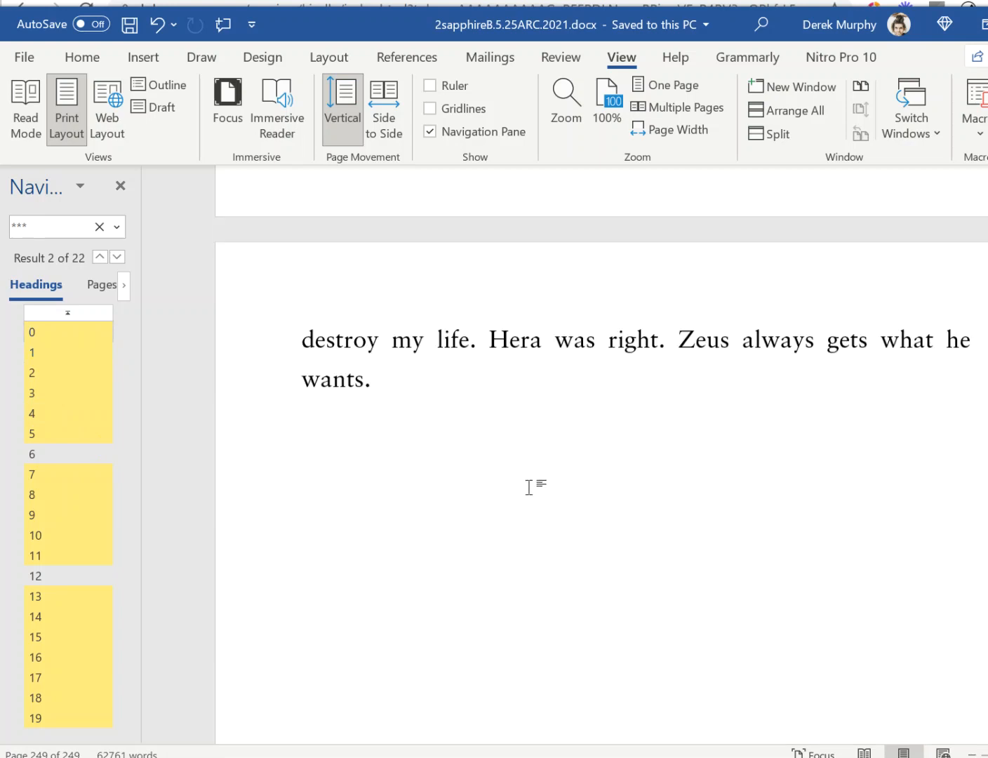
scroll(542, 467, "up", 5)
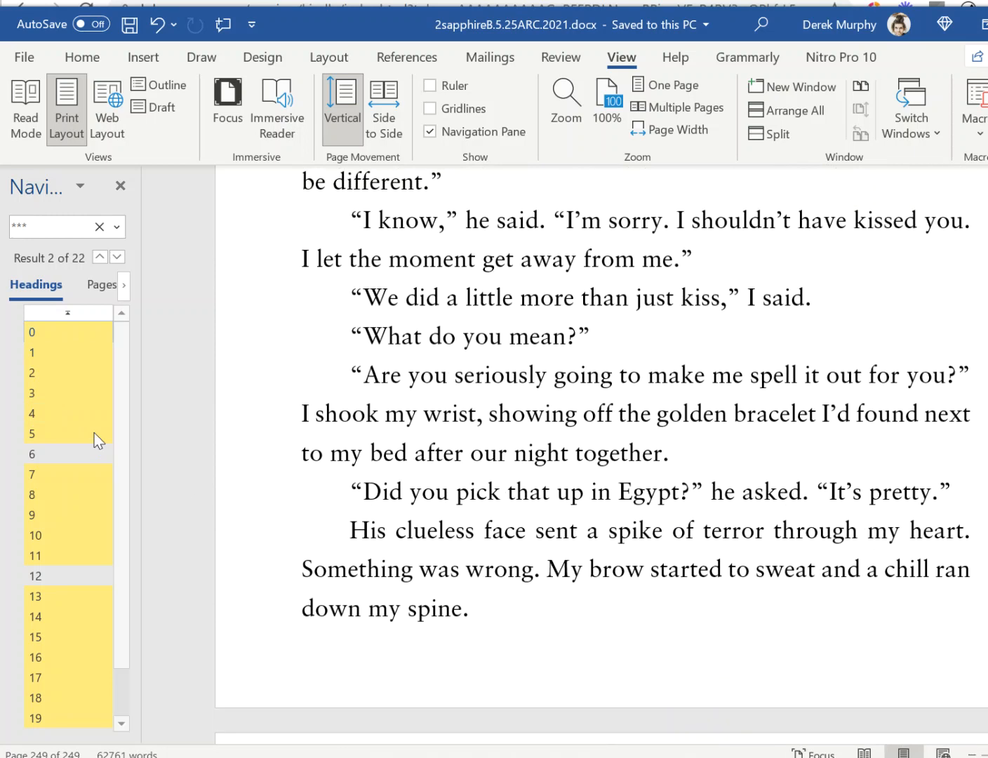
left_click(60, 373)
left_click(44, 352)
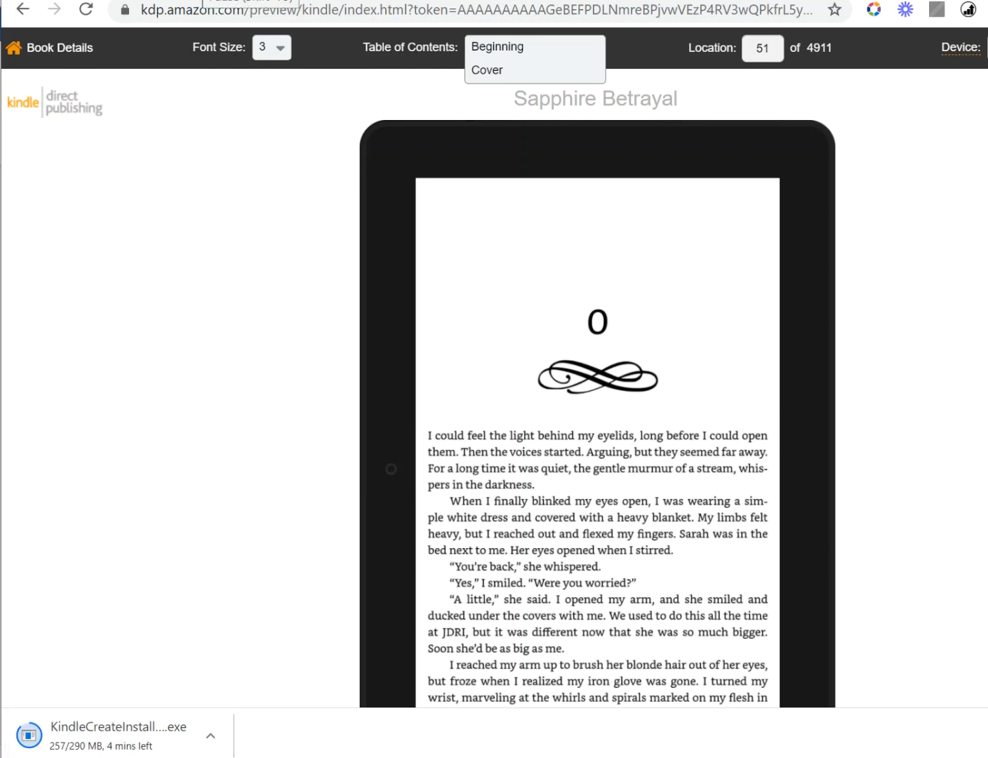
Step: Switch to Kindle Create and choose the Reflowable project type after looking at Comics
left_click_drag(82, 50, 67, 50)
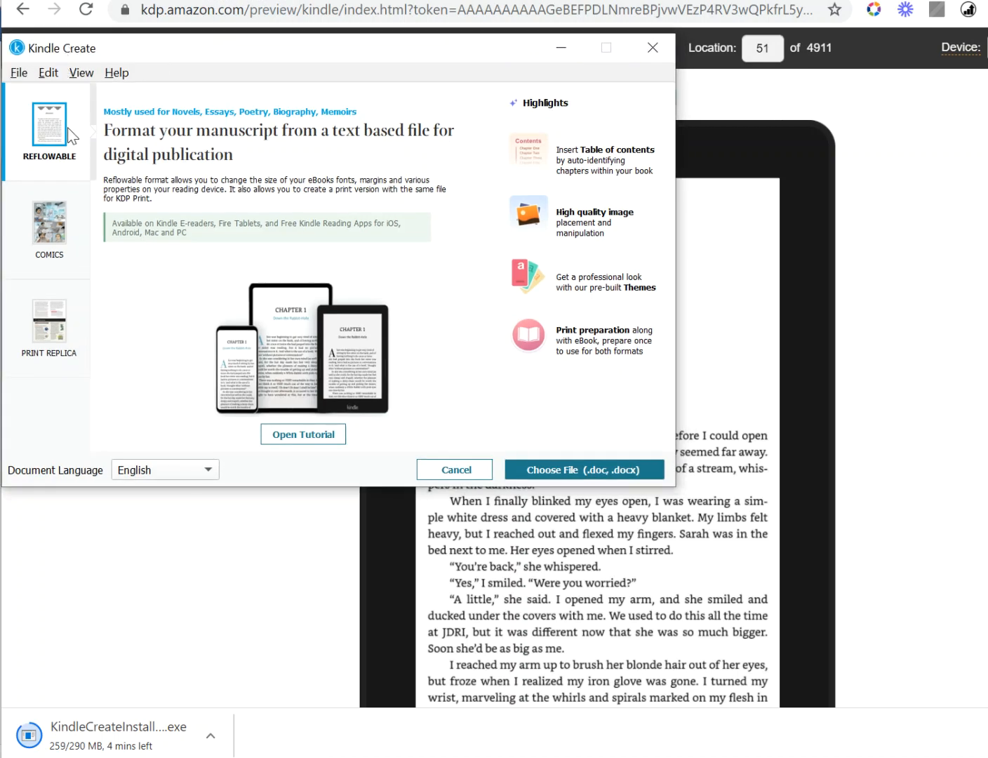
left_click(53, 212)
left_click(49, 146)
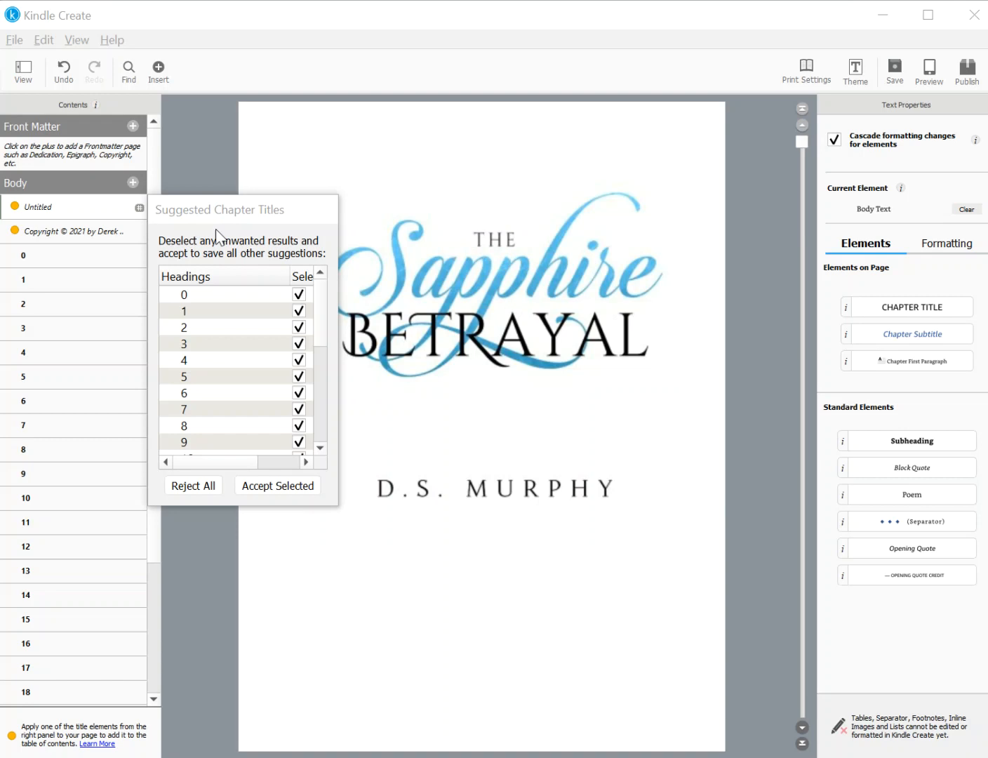
Step: Deselect THE END in the suggested chapter titles and accept the remaining suggestions
left_click_drag(229, 209, 276, 203)
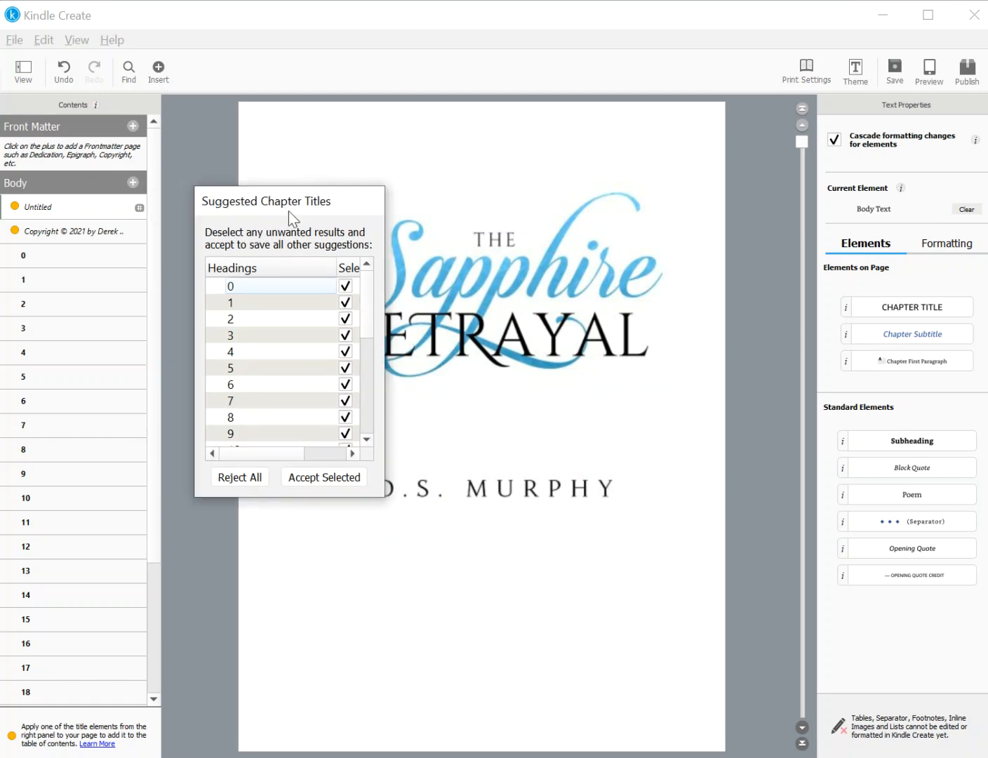
scroll(372, 313, "down", 5)
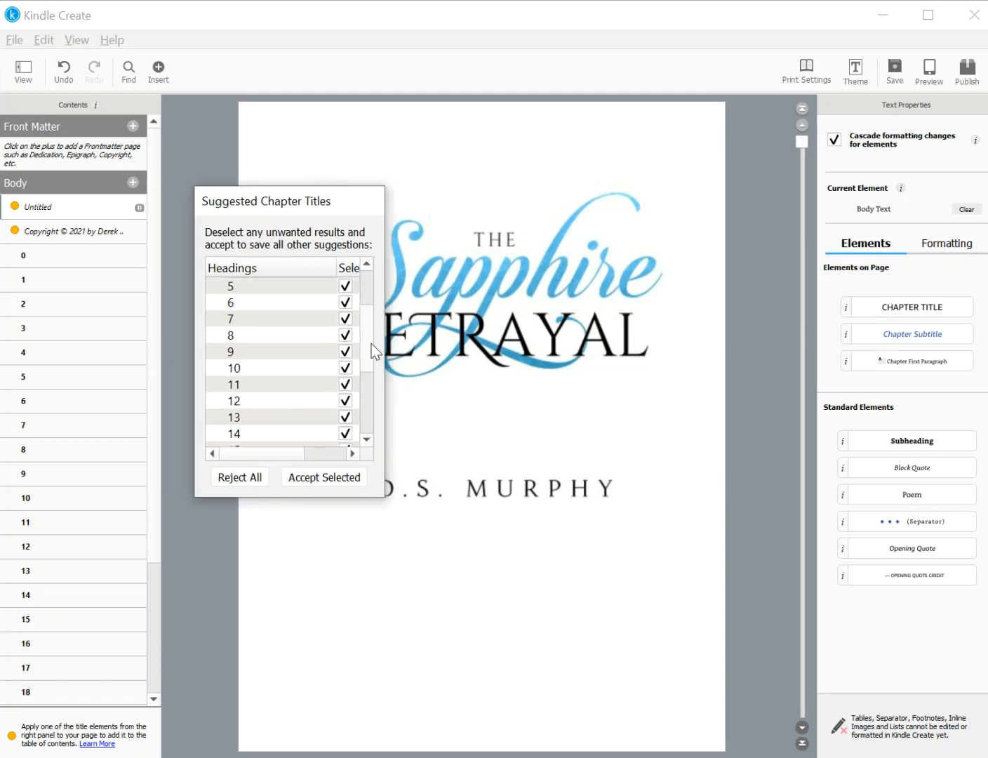
left_click(345, 402)
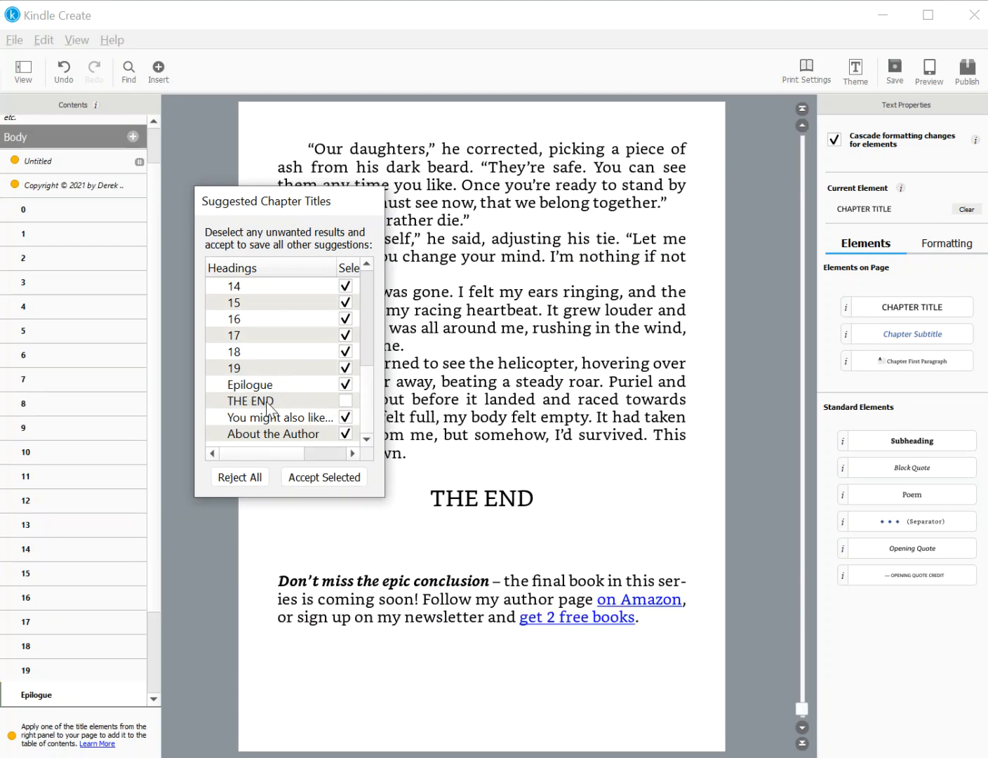
scroll(300, 381, "up", 5)
scroll(288, 375, "down", 5)
left_click(320, 478)
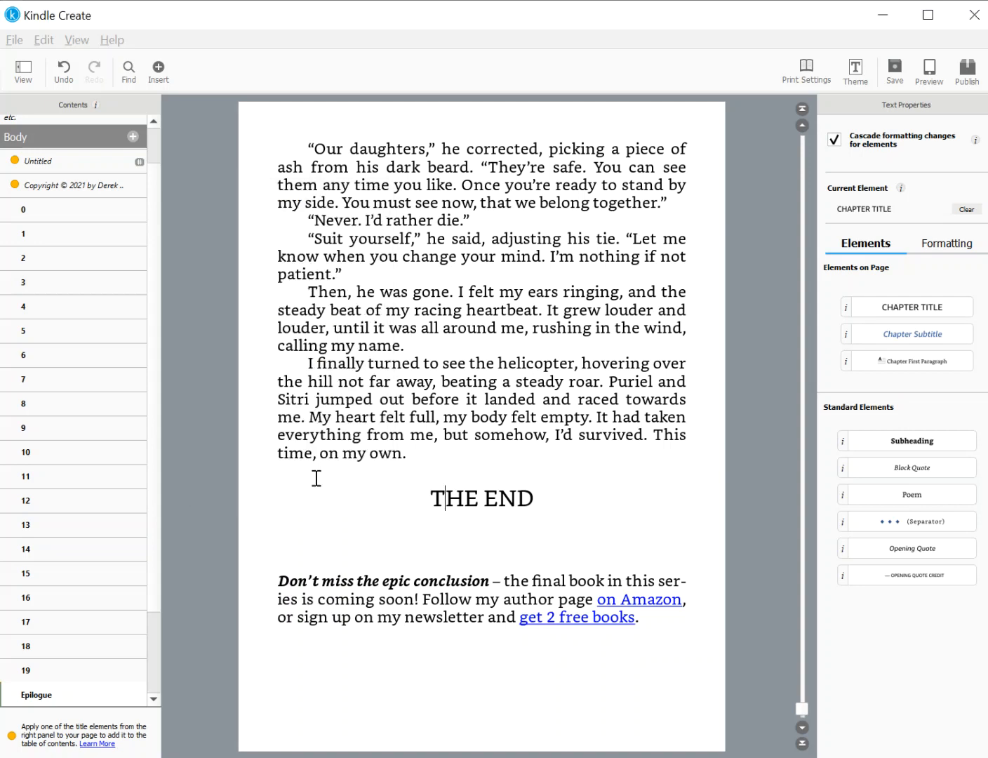
Step: Check the imported layout of the Epilogue, title page, copyright page and chapter 0
key("Page_Up")
key("Page_Up")
key("Page_Up")
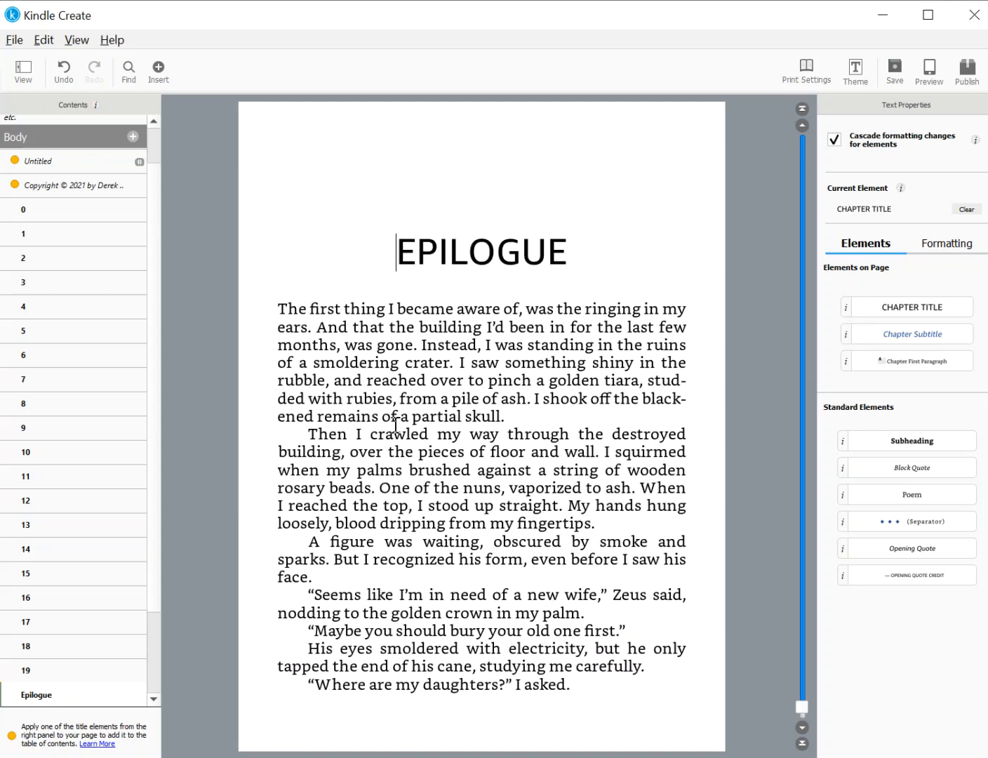
left_click(89, 212)
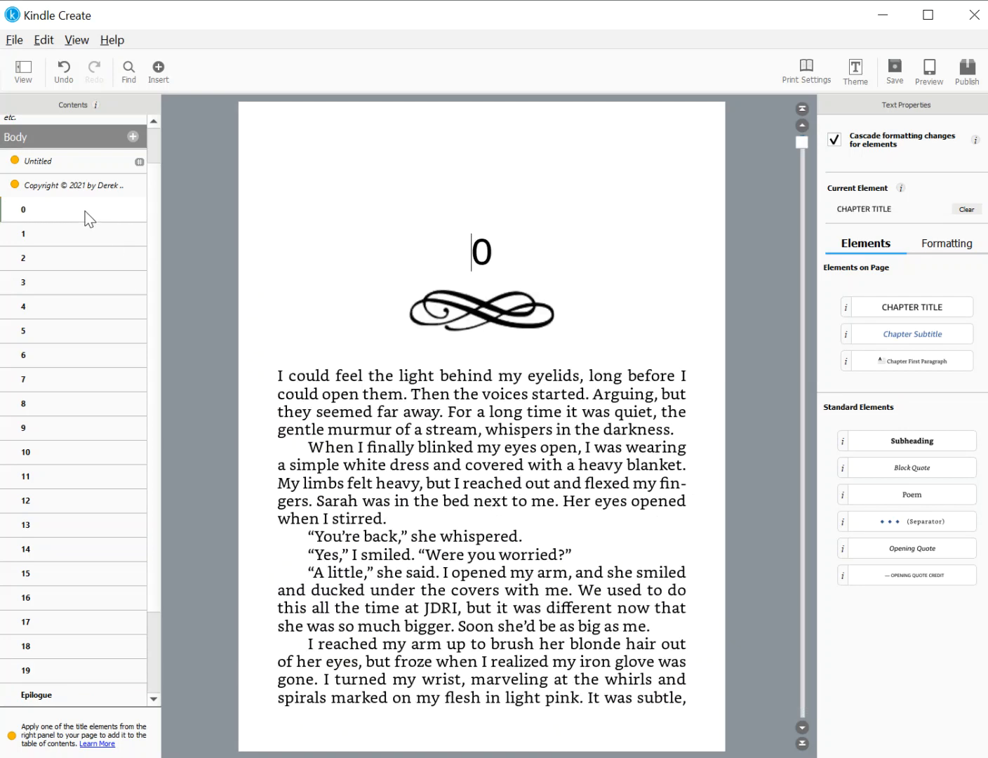
left_click(58, 164)
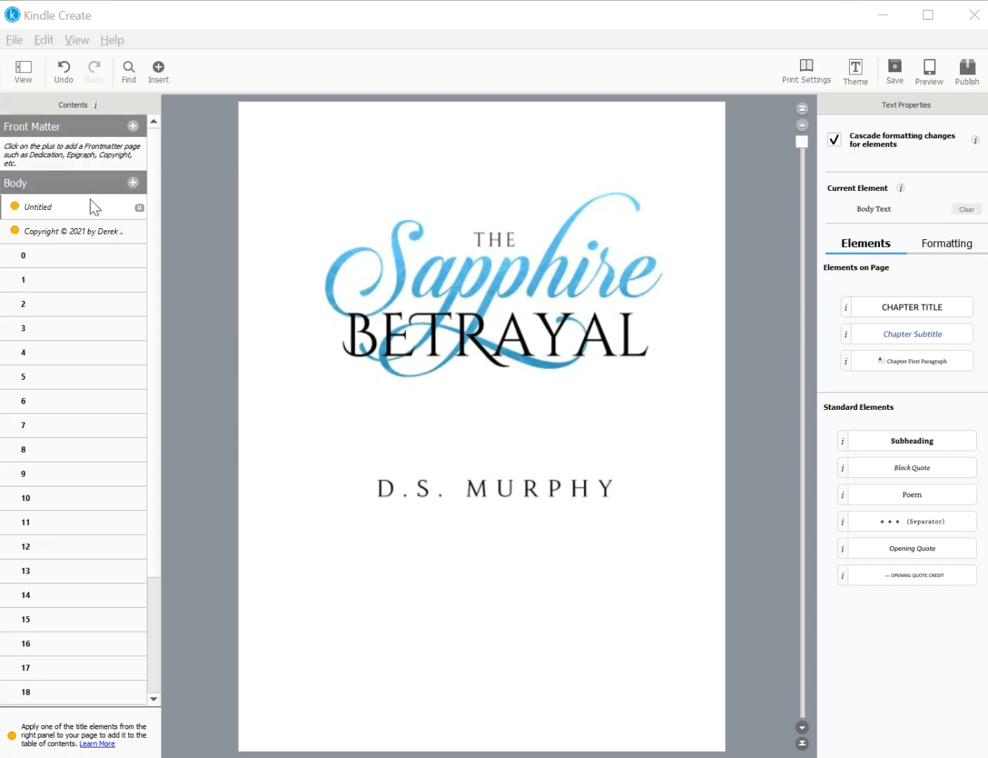
left_click(76, 205)
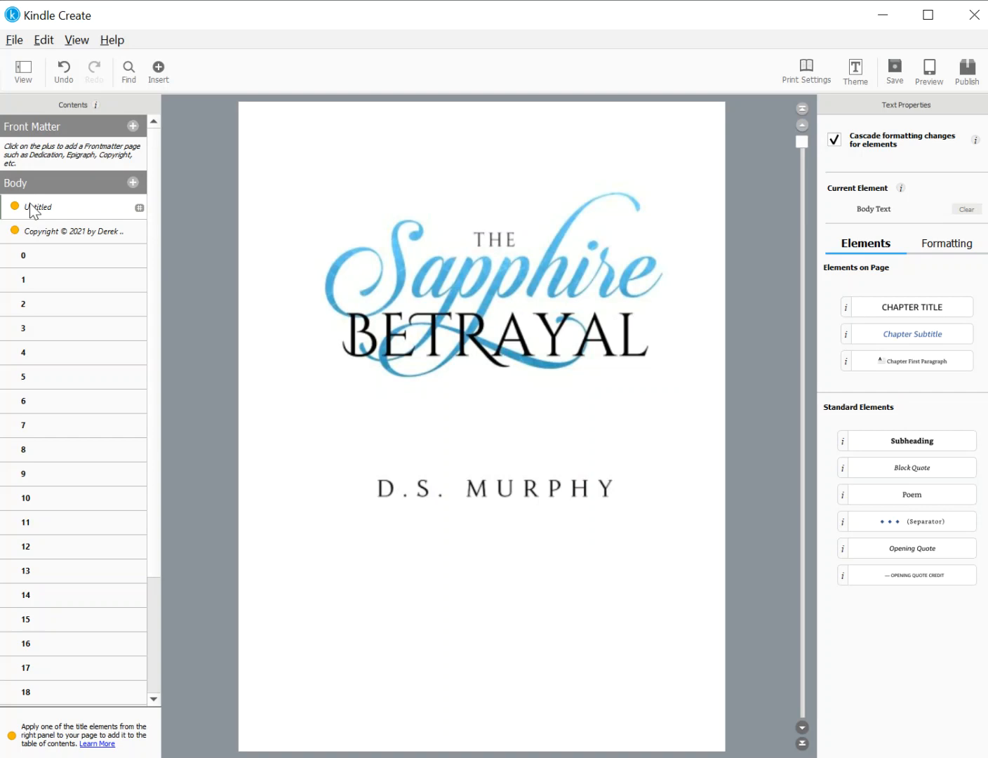
left_click(59, 235)
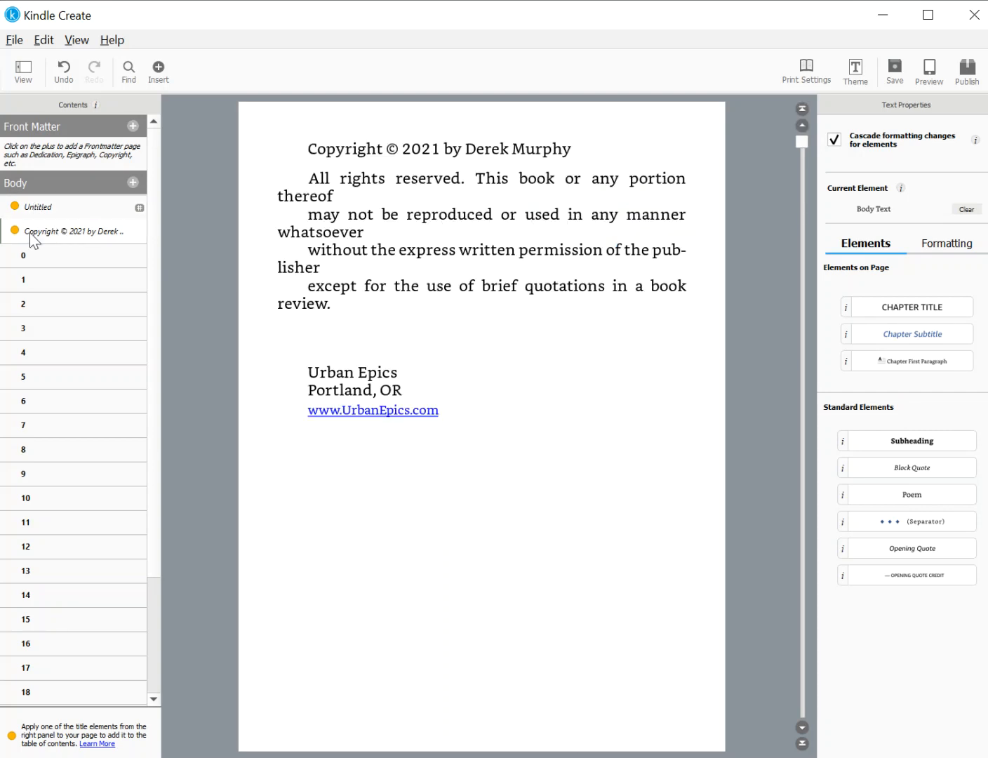
left_click(66, 264)
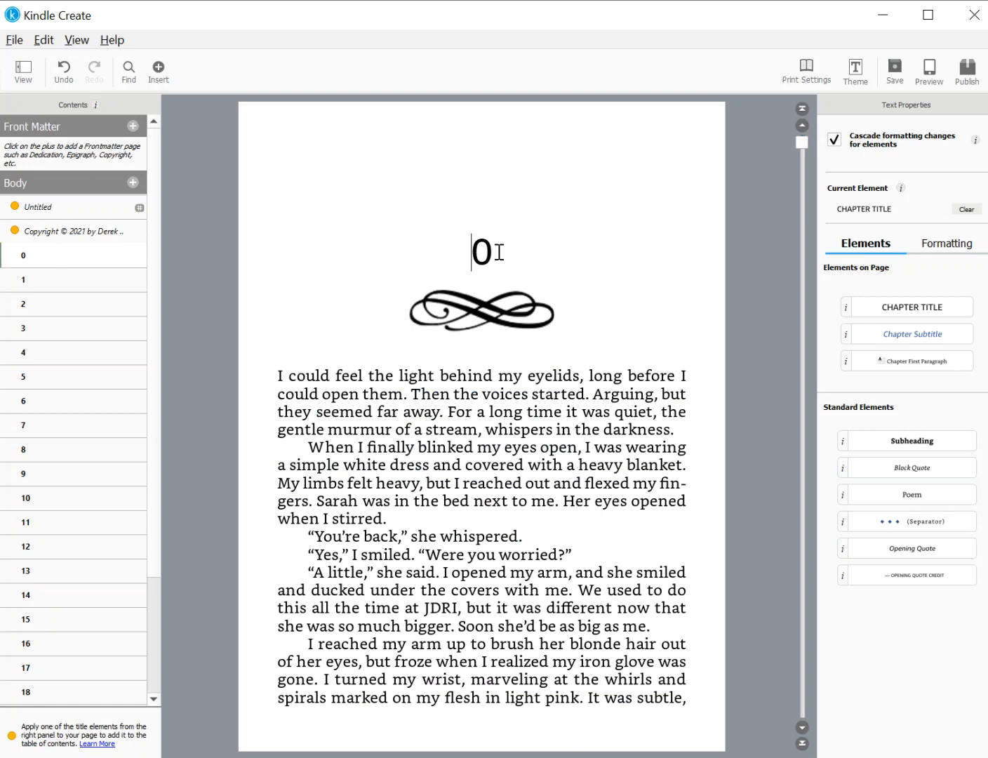
Step: Try the Medium, Large and Full sizes on the ornament below the chapter 0 title, leaving it at Small
left_click(498, 324)
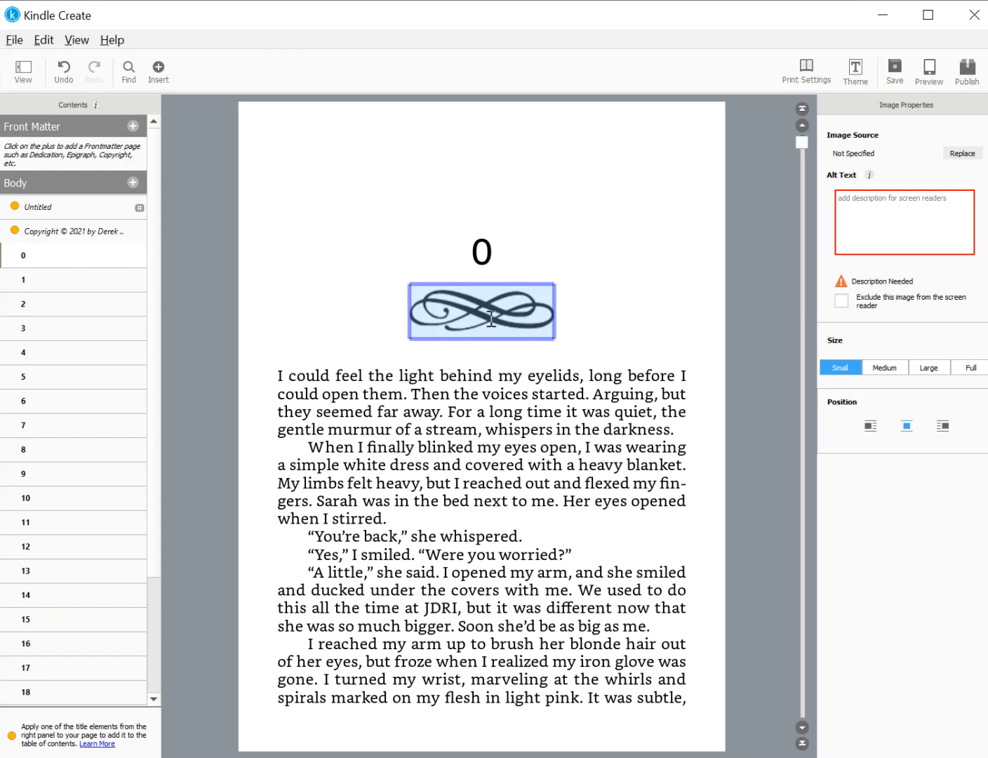
left_click(402, 312)
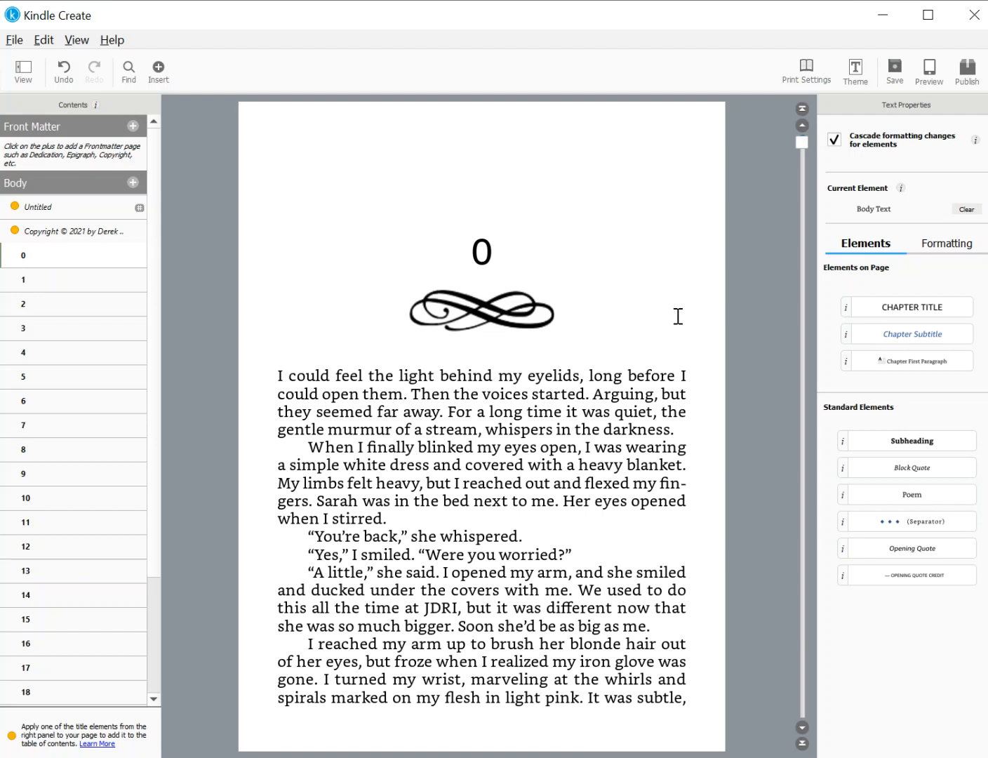
left_click(552, 309)
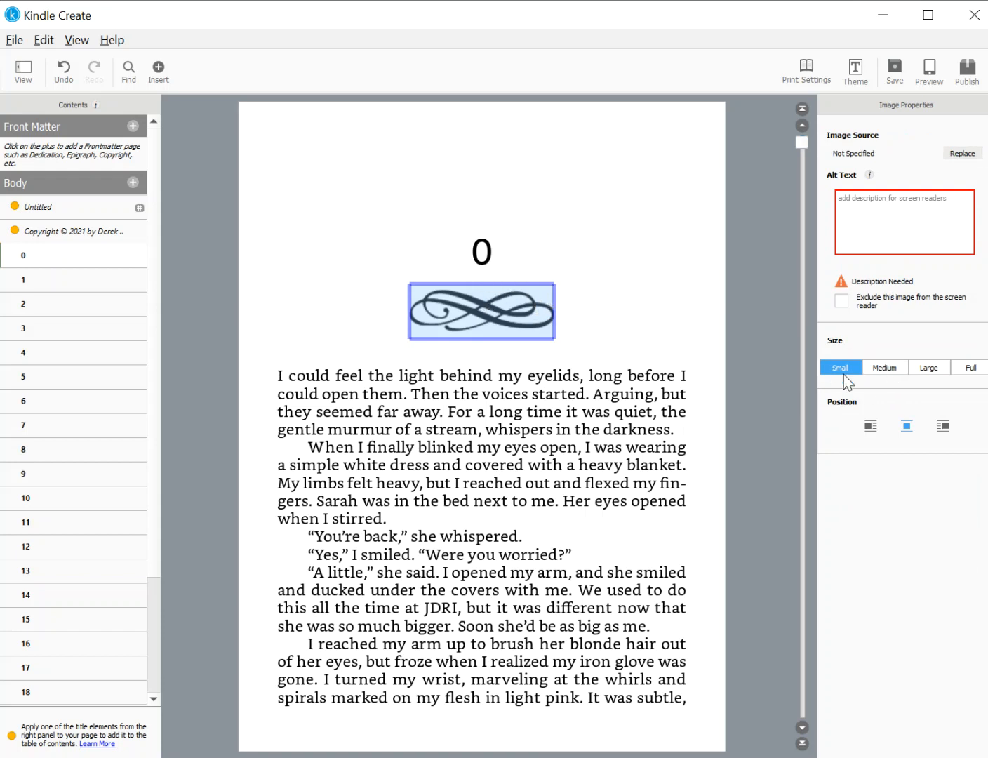
left_click(883, 369)
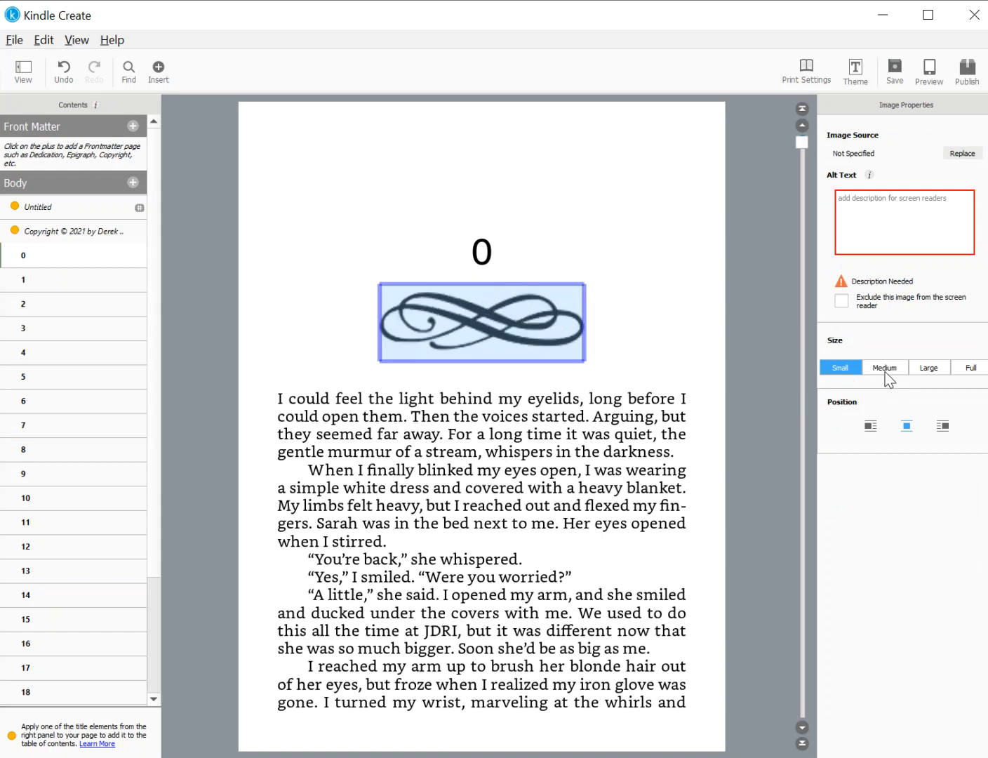
left_click(927, 369)
left_click(971, 370)
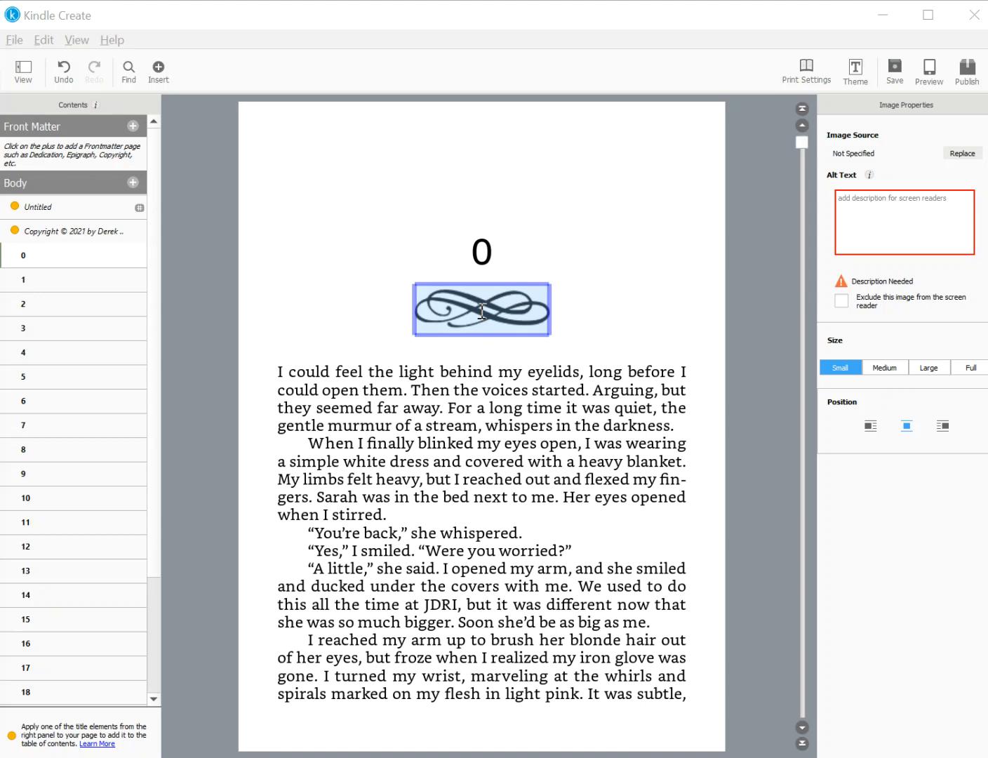
Step: Review the page types offered for Front Matter and Back Matter without adding any
left_click(258, 142)
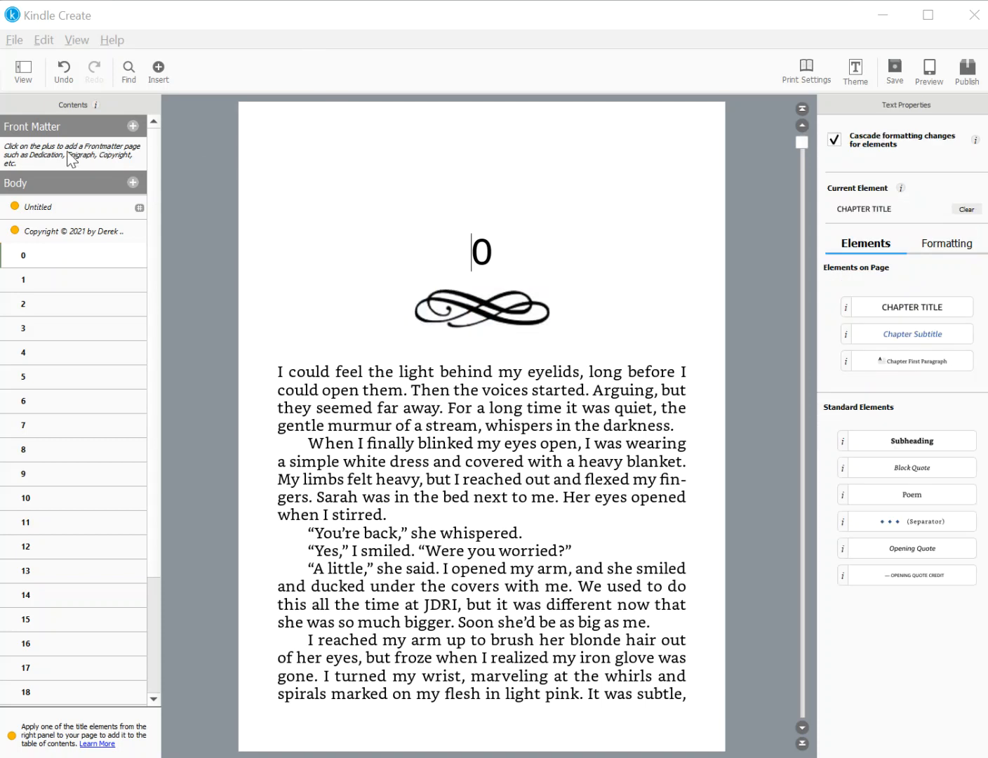
left_click(133, 127)
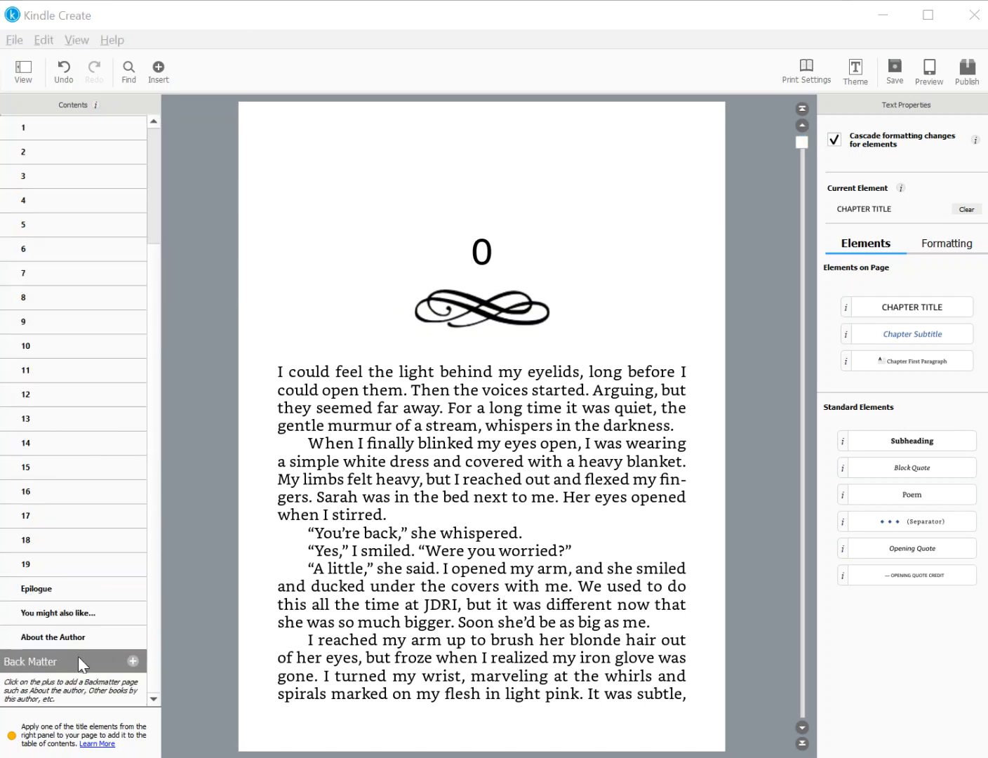
left_click(131, 662)
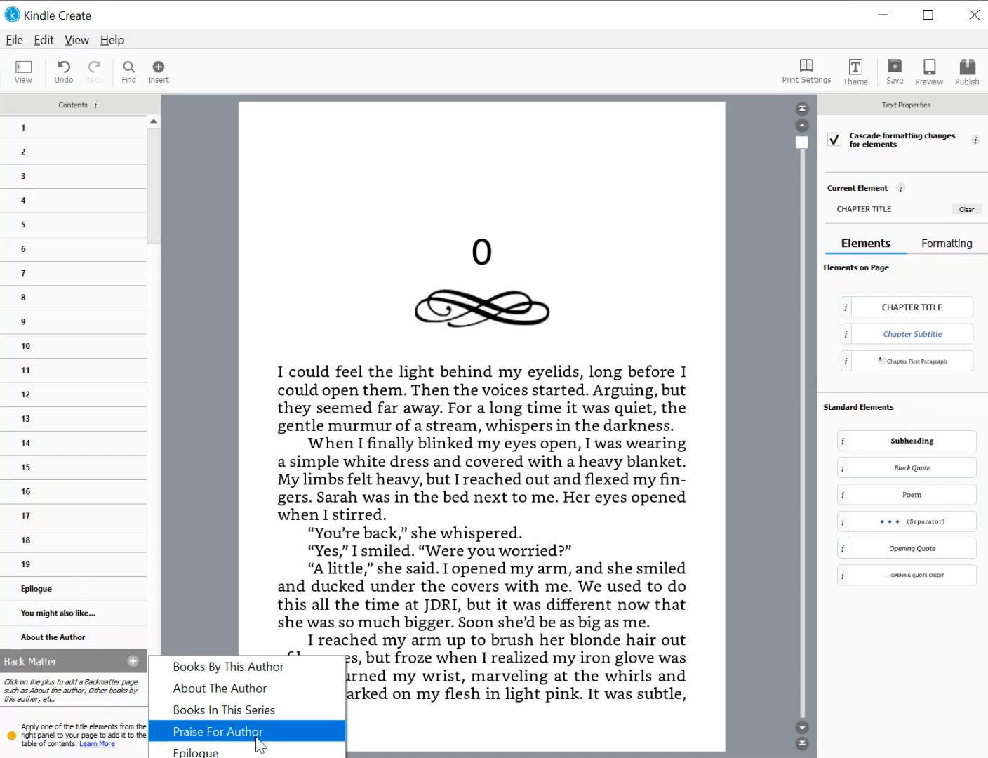
left_click(275, 584)
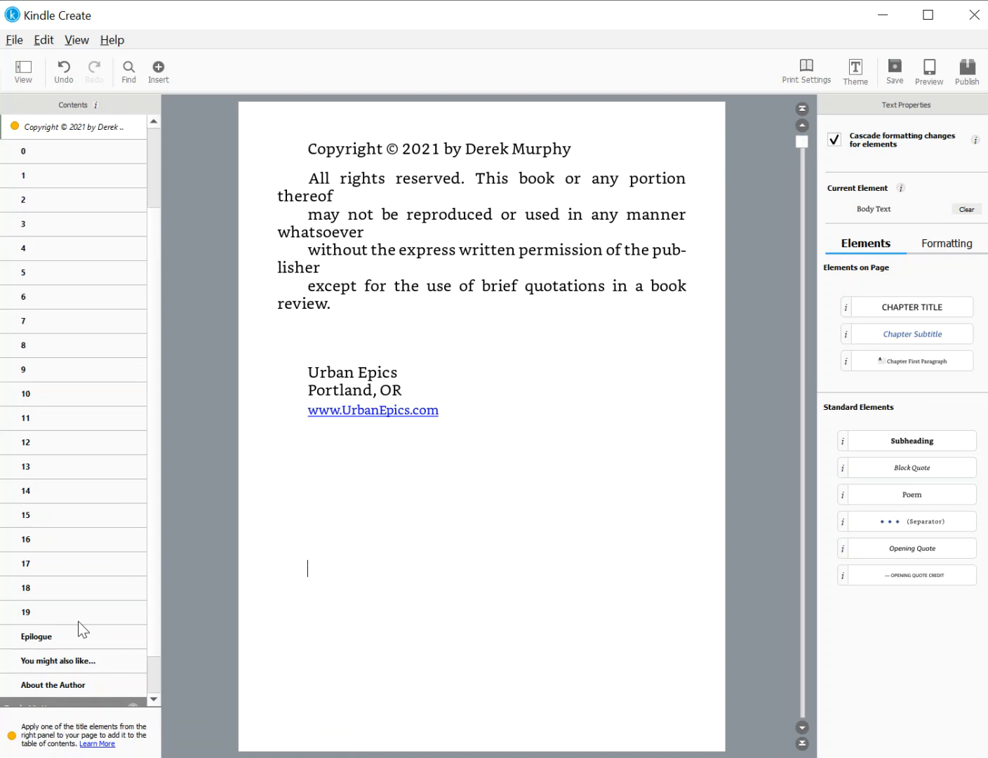
Step: Delete the leftover comment text "[DM1]Dagger, serpentine dagger," at the end of the About the Author page
left_click(59, 686)
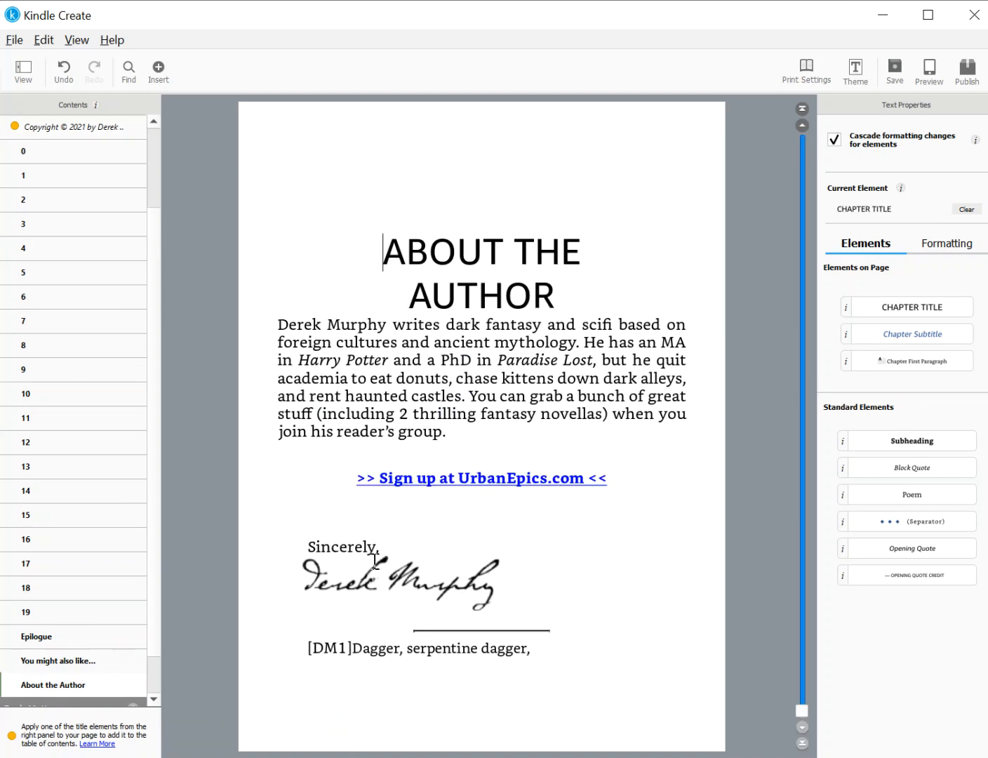
double_click(449, 650)
left_click(332, 648)
left_click_drag(547, 655, 306, 653)
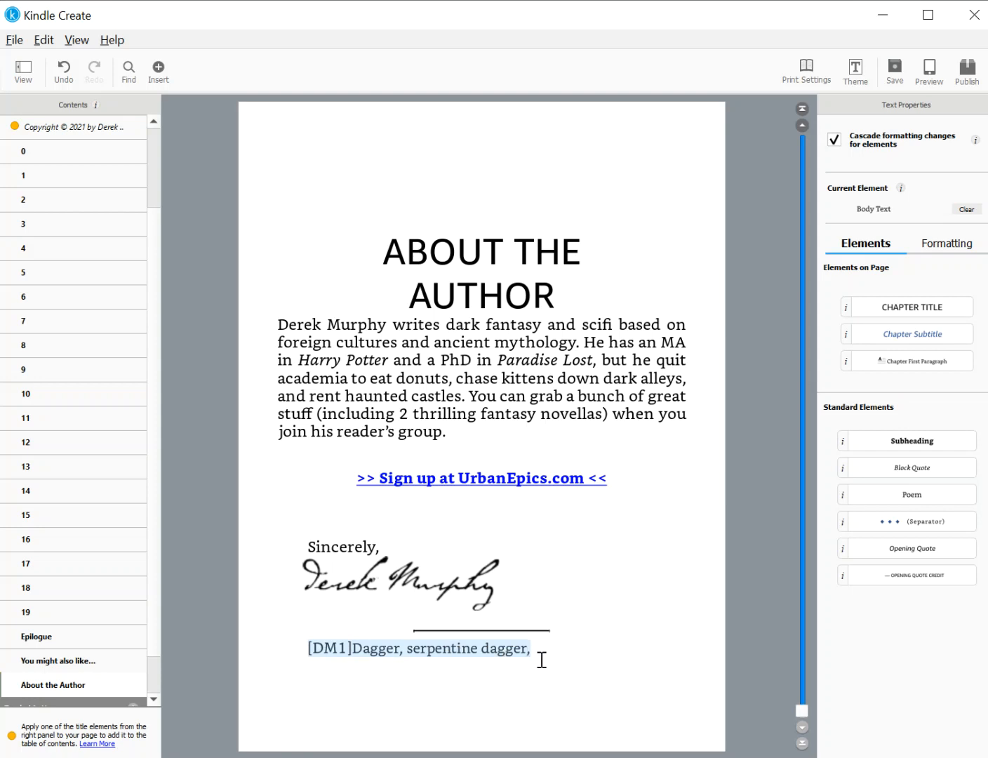
key("BackSpace")
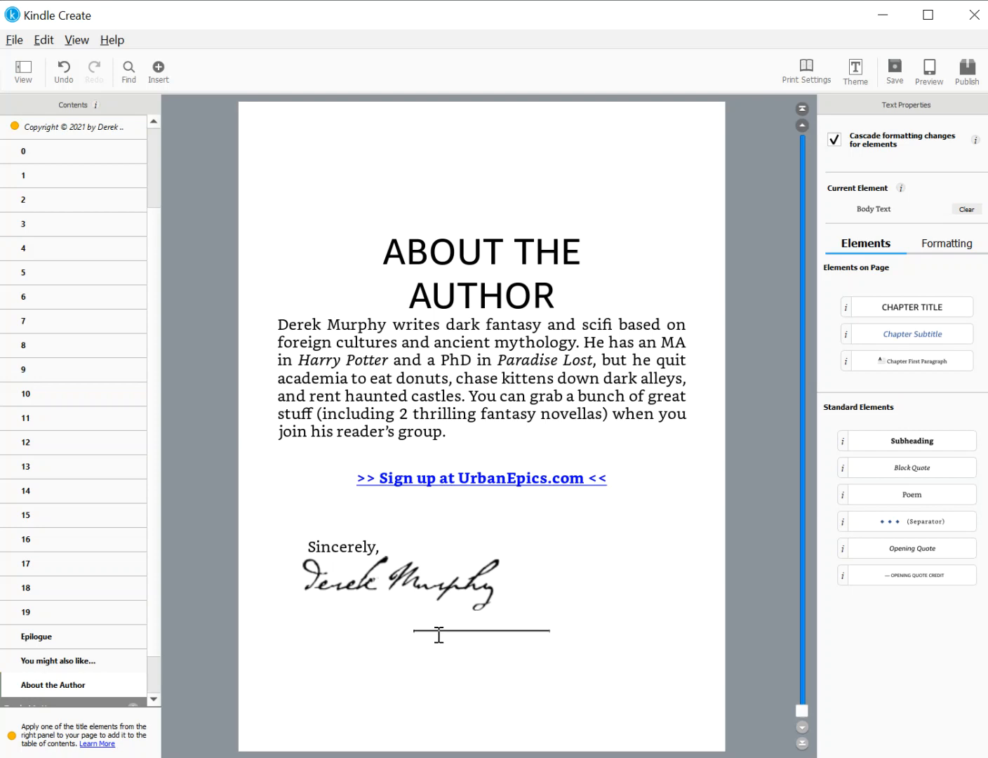
Step: Try to select the horizontal line under the signature, and highlight parts of the author biography
mouse_move(552, 633)
left_mouse_down()
mouse_move(560, 624)
mouse_move(518, 622)
left_mouse_up()
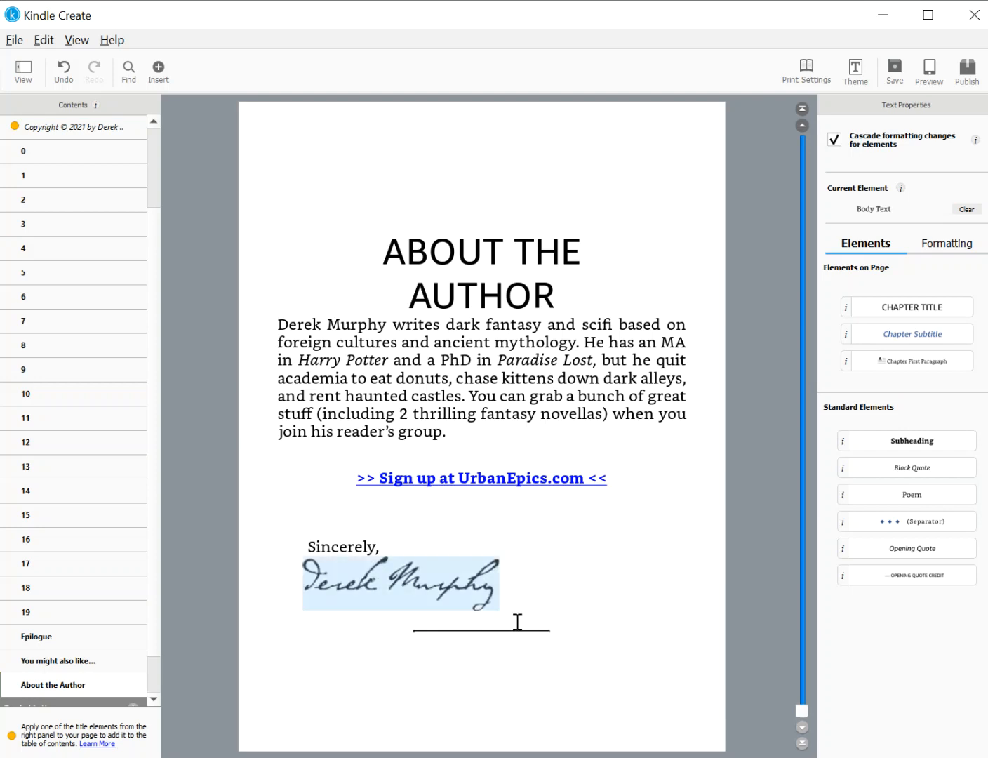
left_click(540, 639)
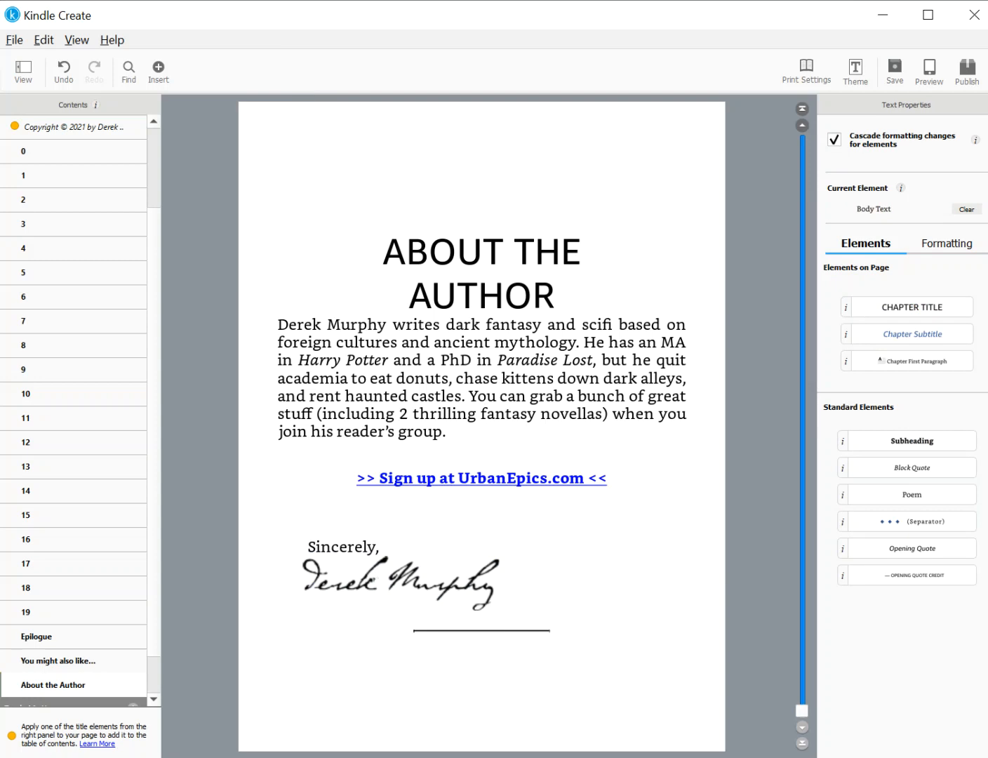
left_click(274, 1)
left_click(497, 375)
left_click_drag(324, 347, 359, 359)
left_click(344, 371)
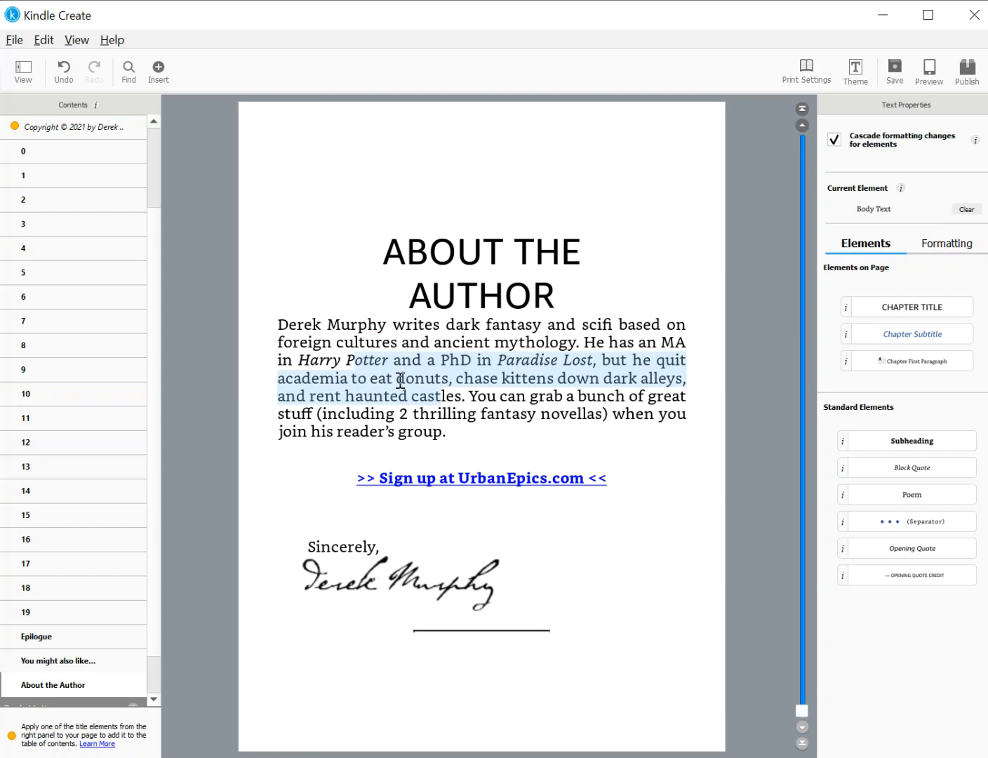
left_click(400, 379)
left_click_drag(336, 343, 442, 395)
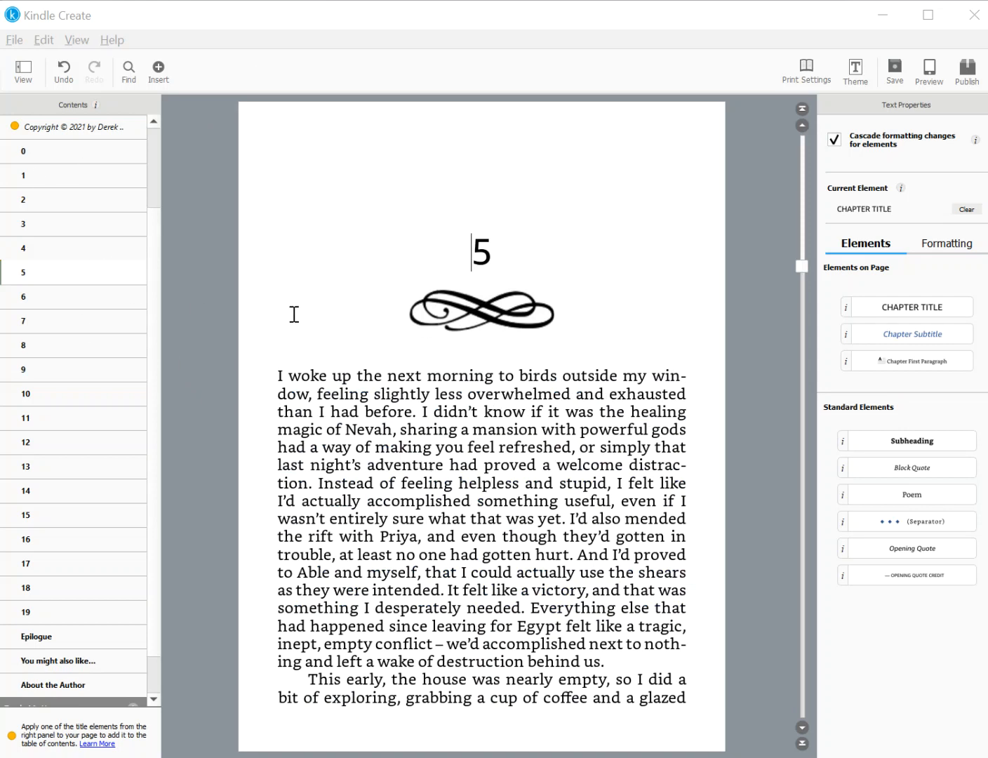
Step: Review the print header and page number layouts, try the second one, and close the settings without confirming
left_click(808, 73)
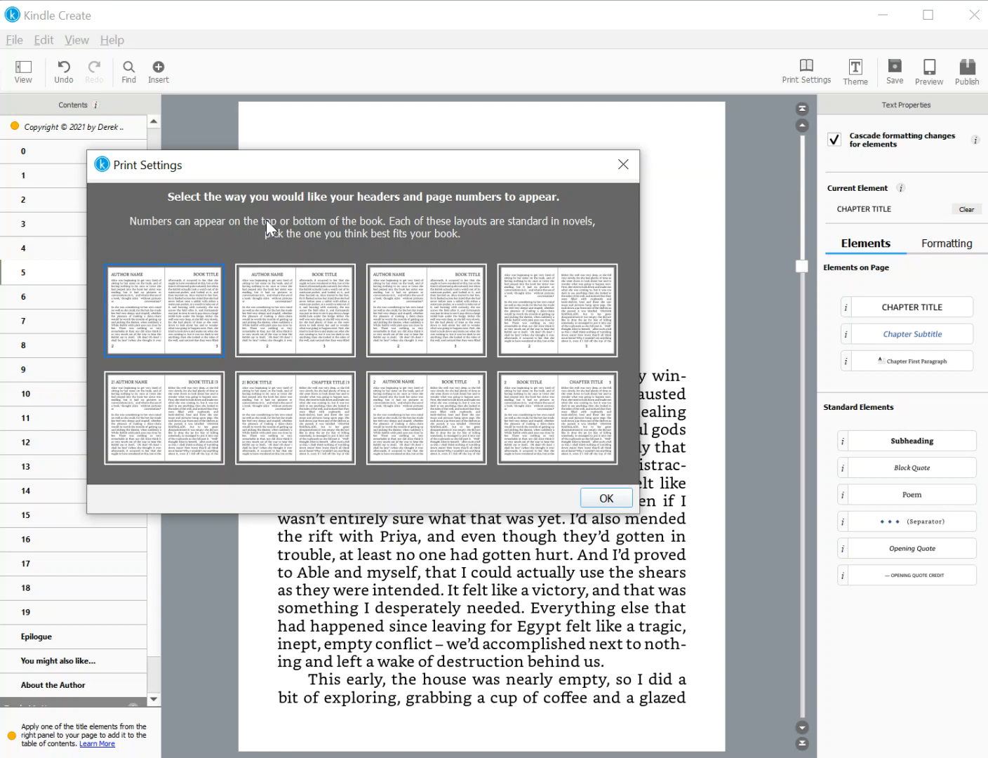
left_click(284, 307)
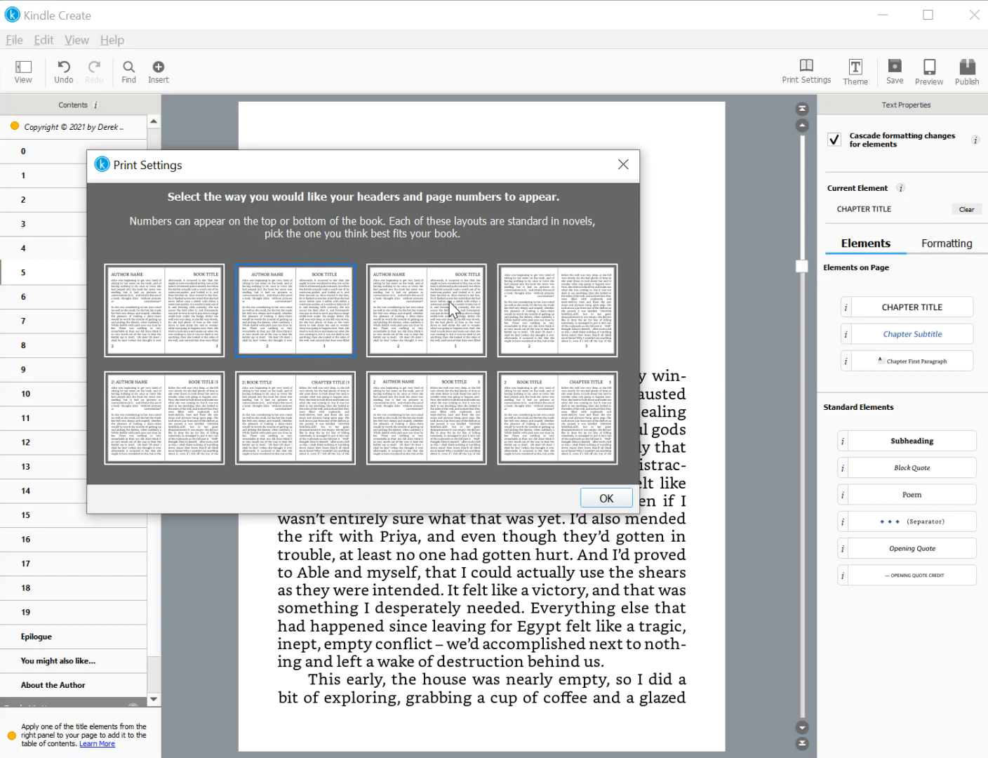
left_click(621, 168)
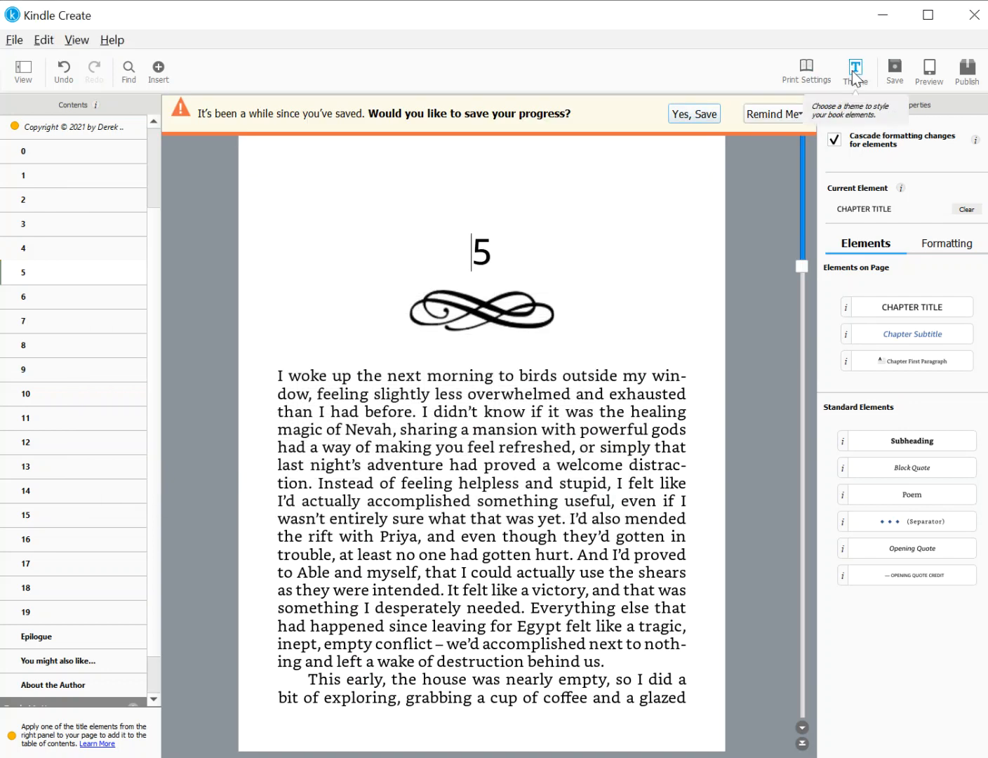
Step: Preview the Classic, Cosmos and Amour book themes, ending on Modern with the theme dialog moved aside
left_click(855, 71)
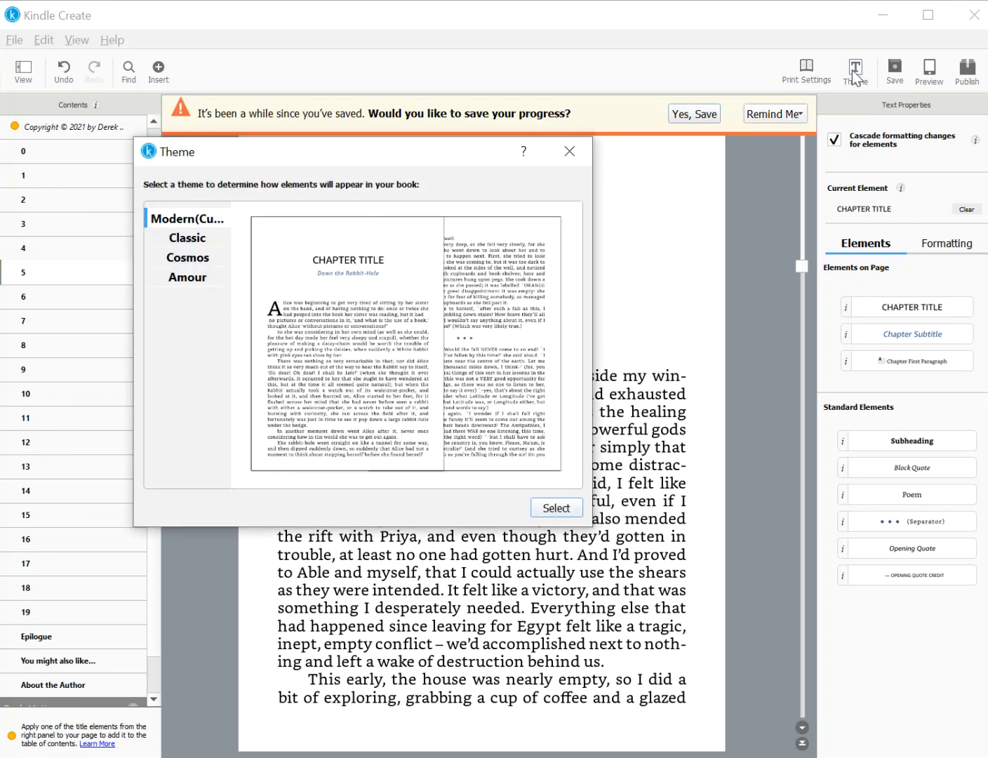
left_click(174, 245)
left_click(191, 258)
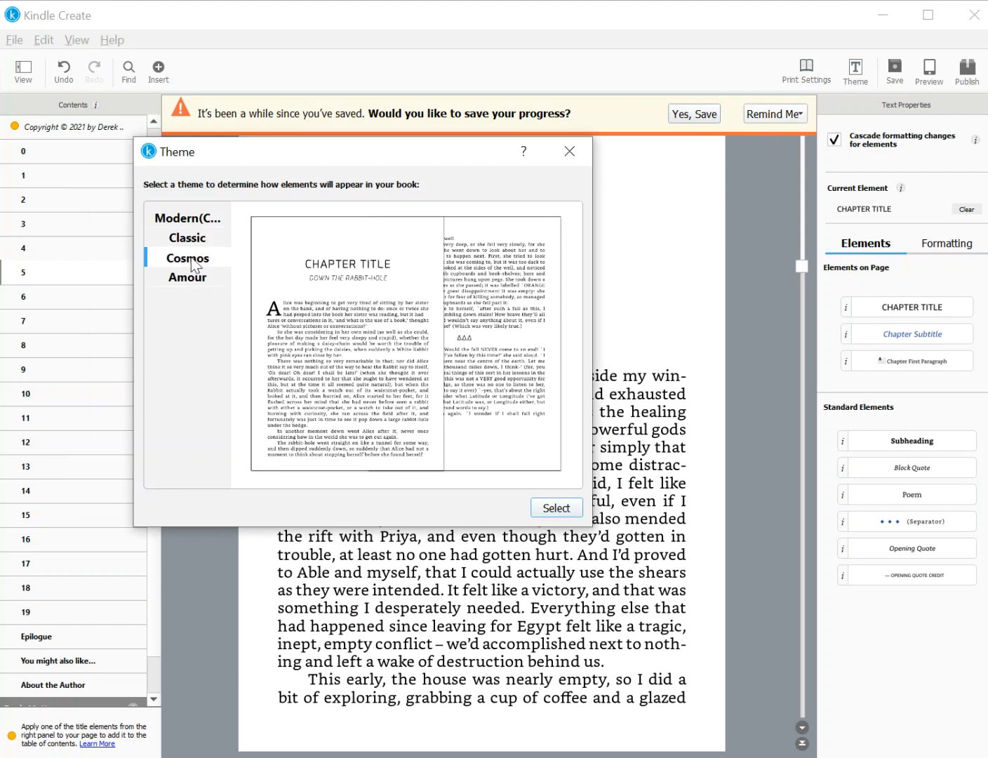
left_click(195, 275)
left_click(195, 261)
left_click(195, 243)
left_click(196, 219)
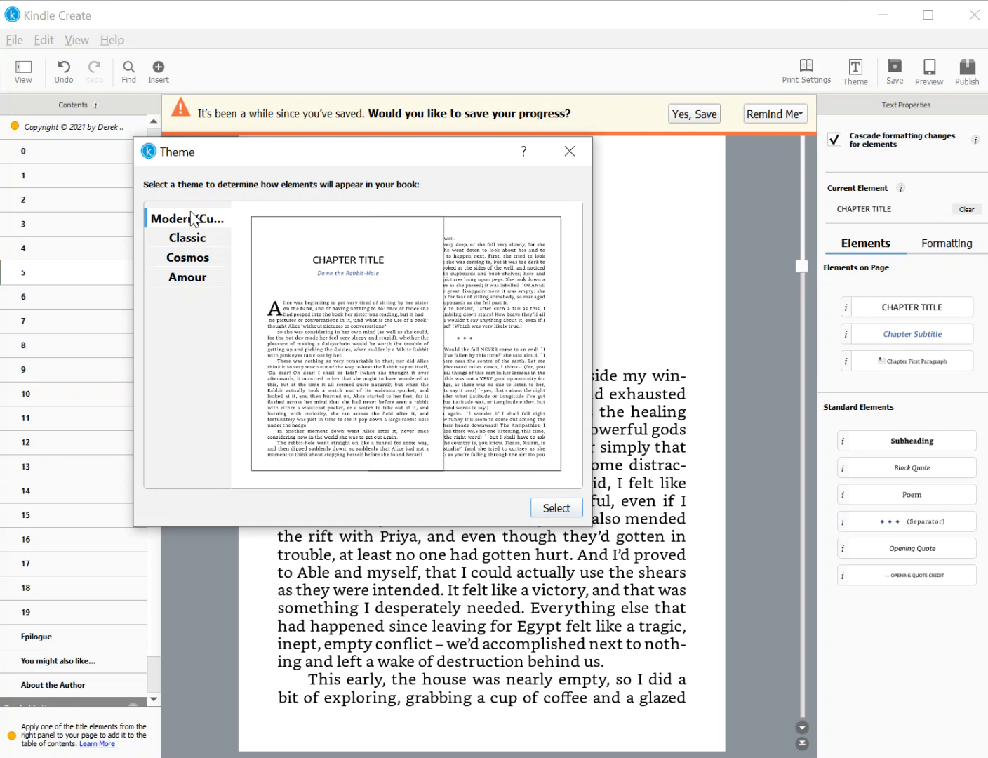
left_click_drag(278, 164, 440, 215)
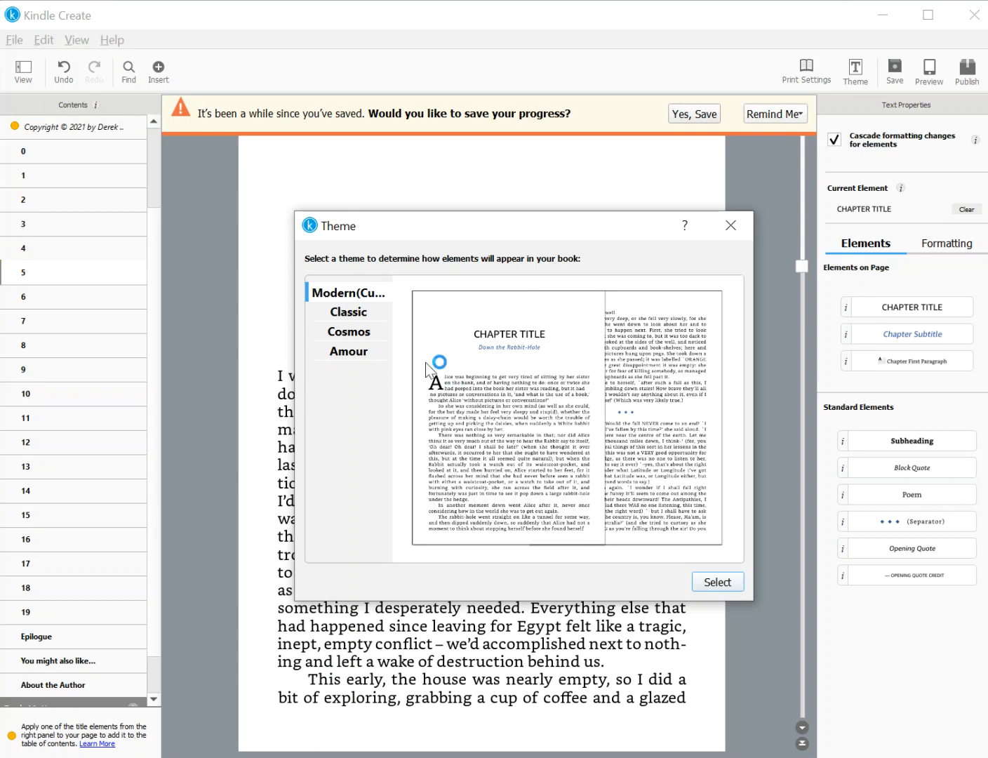
Step: Preview the Classic, Cosmos and Amour themes with the dialog moved clear of chapter 5, ending on Modern
left_click(360, 313)
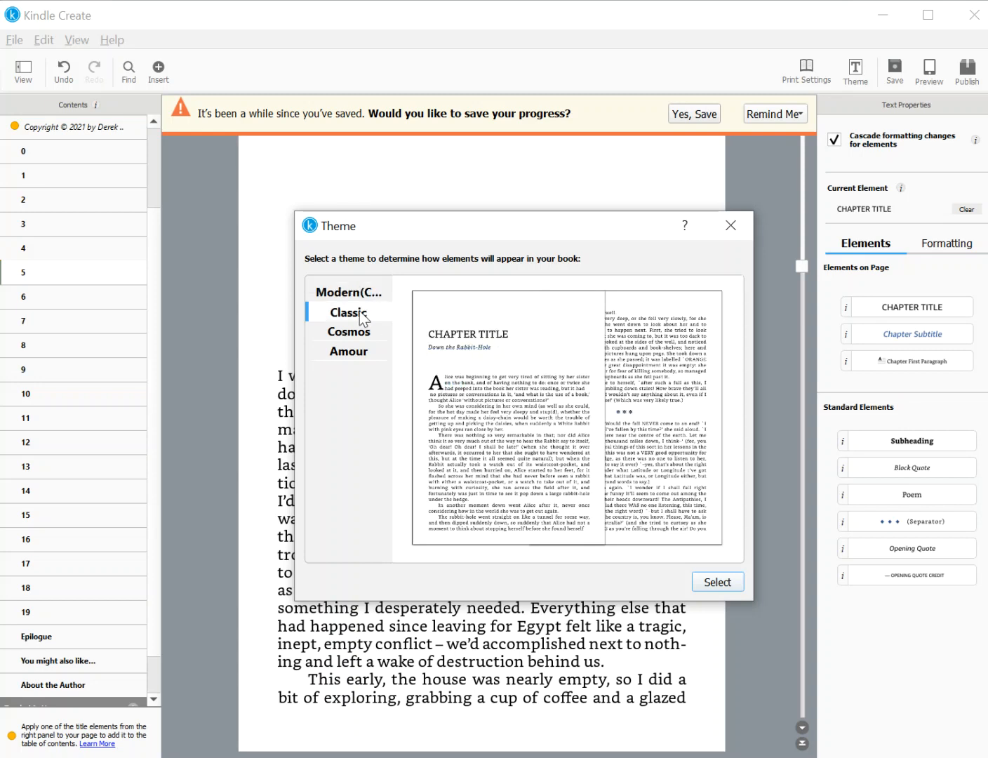
left_click(354, 336)
left_click_drag(473, 233, 812, 289)
left_click(695, 409)
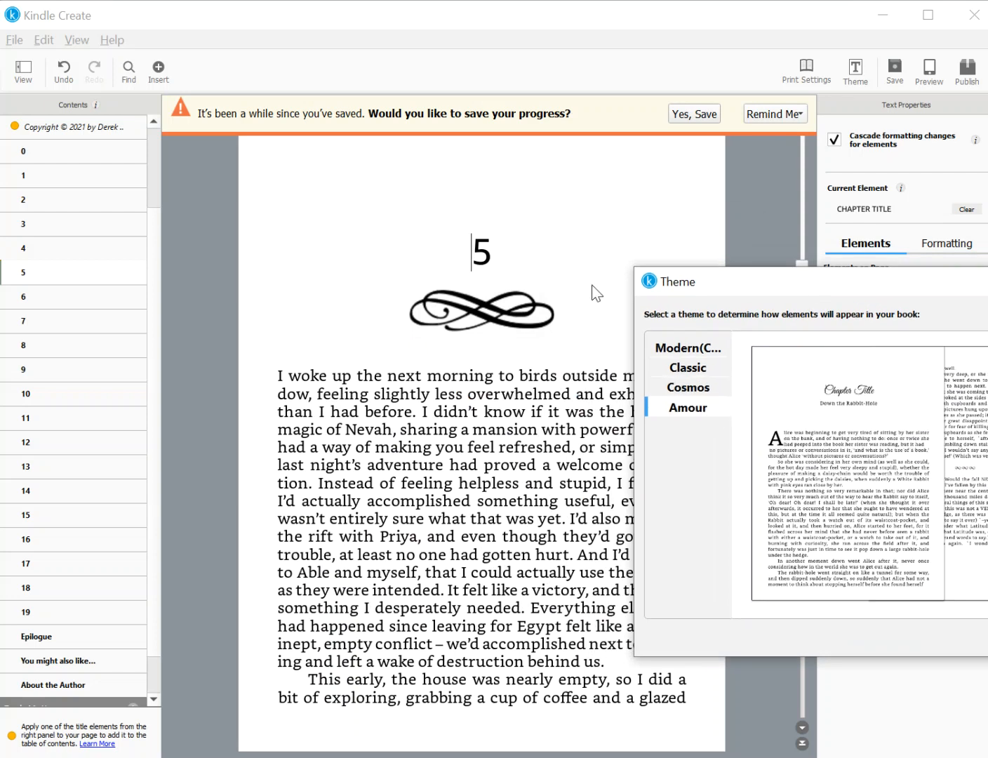
left_click(702, 387)
left_click(699, 370)
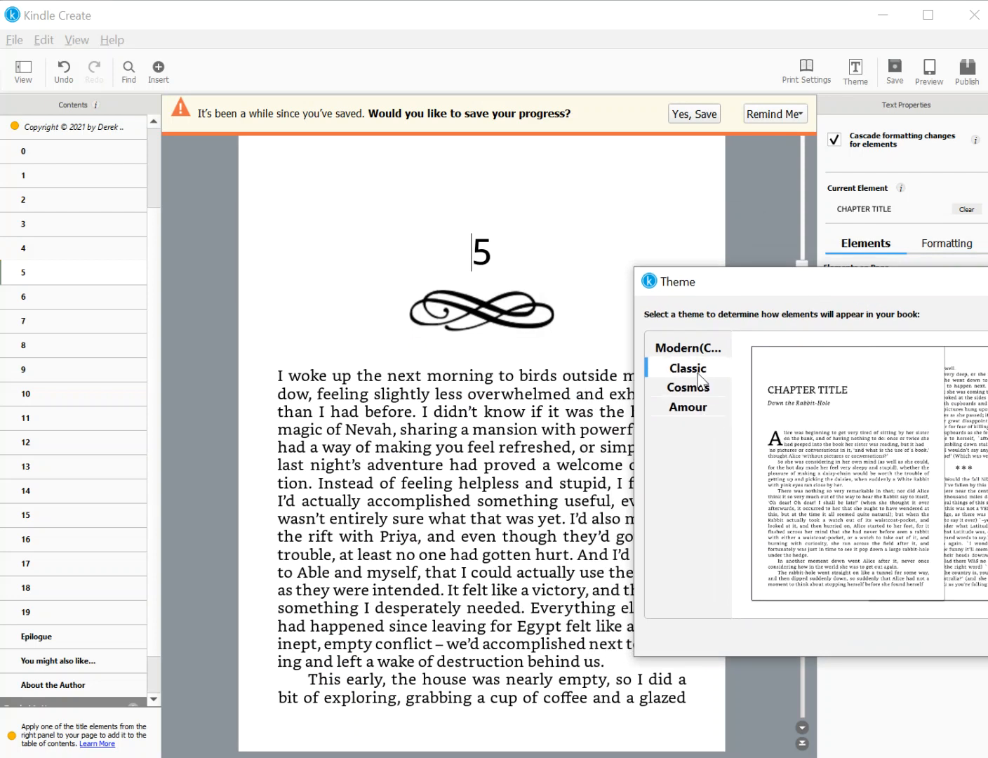
left_click(693, 351)
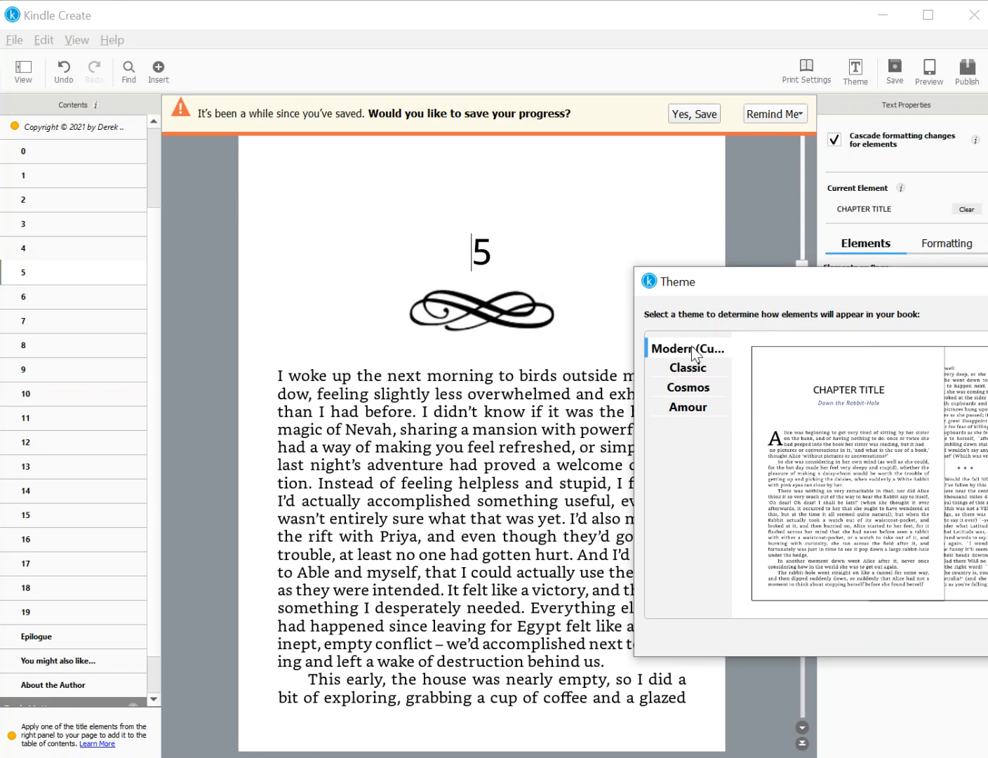
Step: Compare the Amour, Classic and Cosmos themes against Modern once more, and close the theme dialog without applying a change
left_click(701, 413)
left_click(693, 351)
left_click(704, 372)
left_click(702, 388)
left_click(704, 351)
key("Escape")
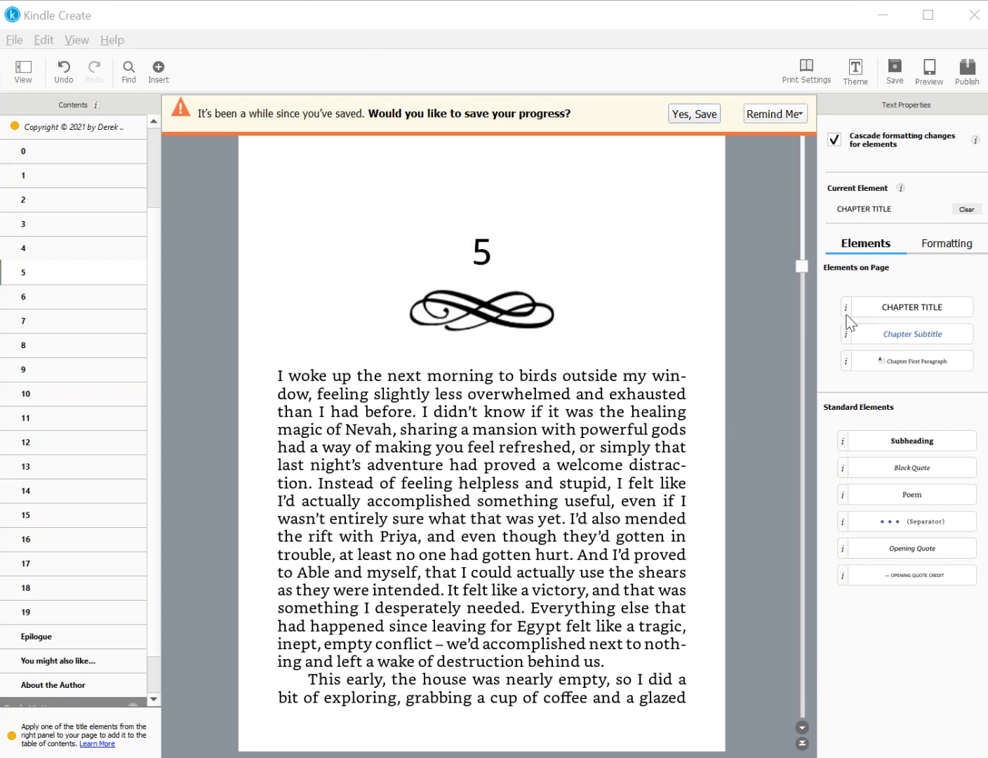
Step: Try a drop cap on the chapter 5 title, and remove it again
left_click(900, 308)
left_click(882, 310)
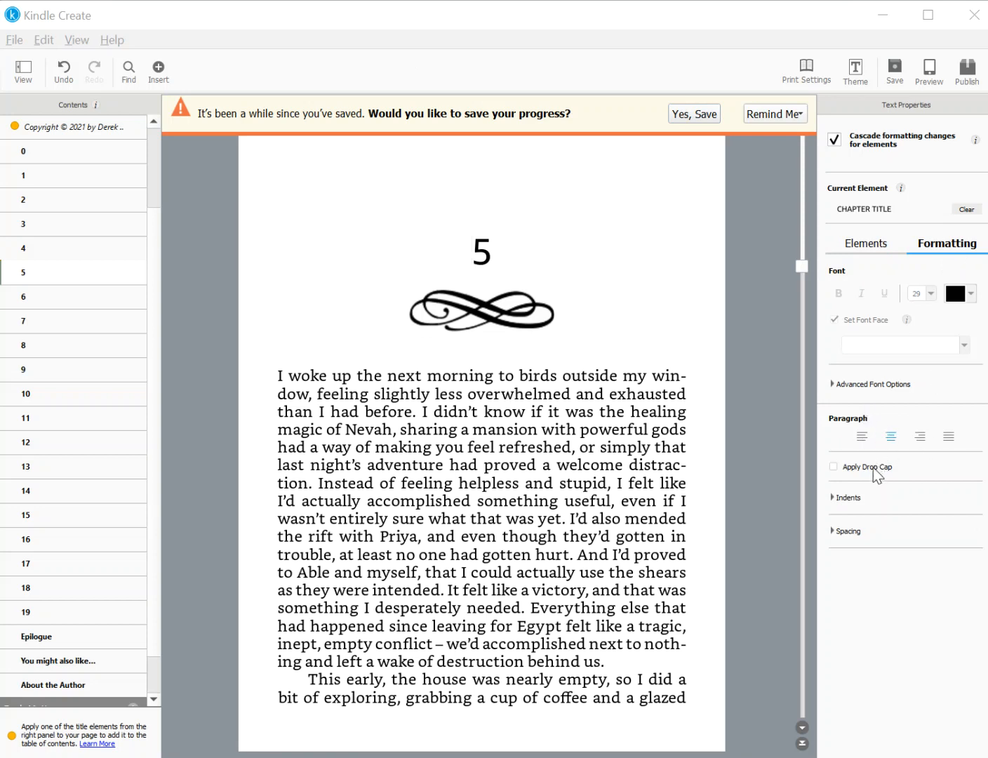
left_click(833, 467)
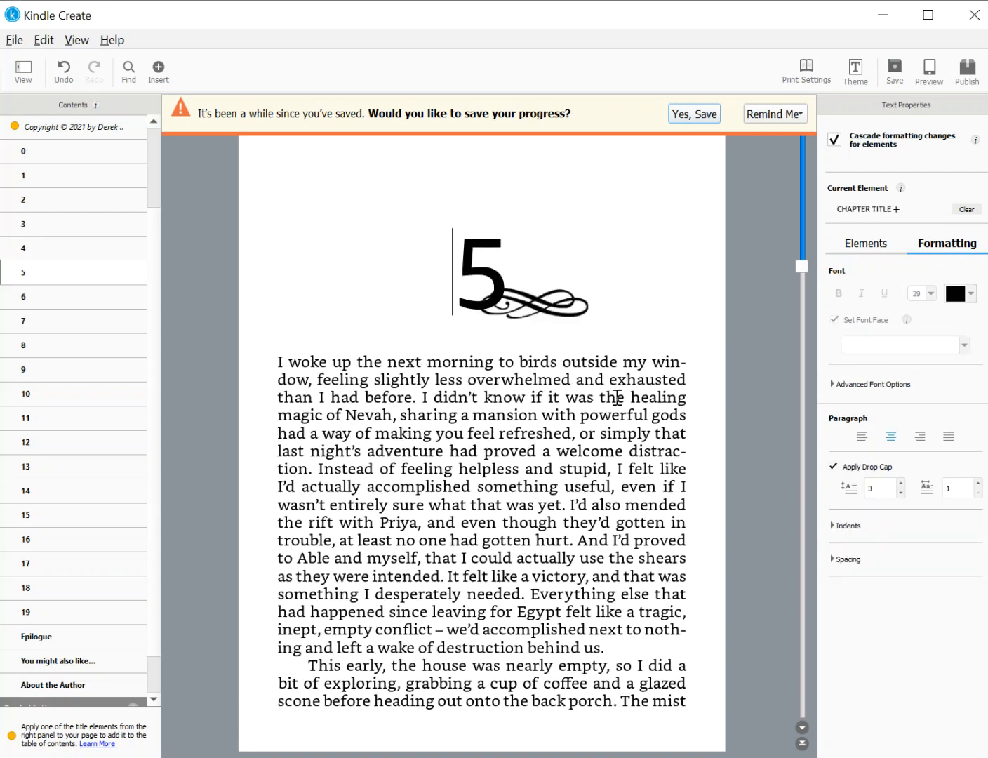
left_click(835, 468)
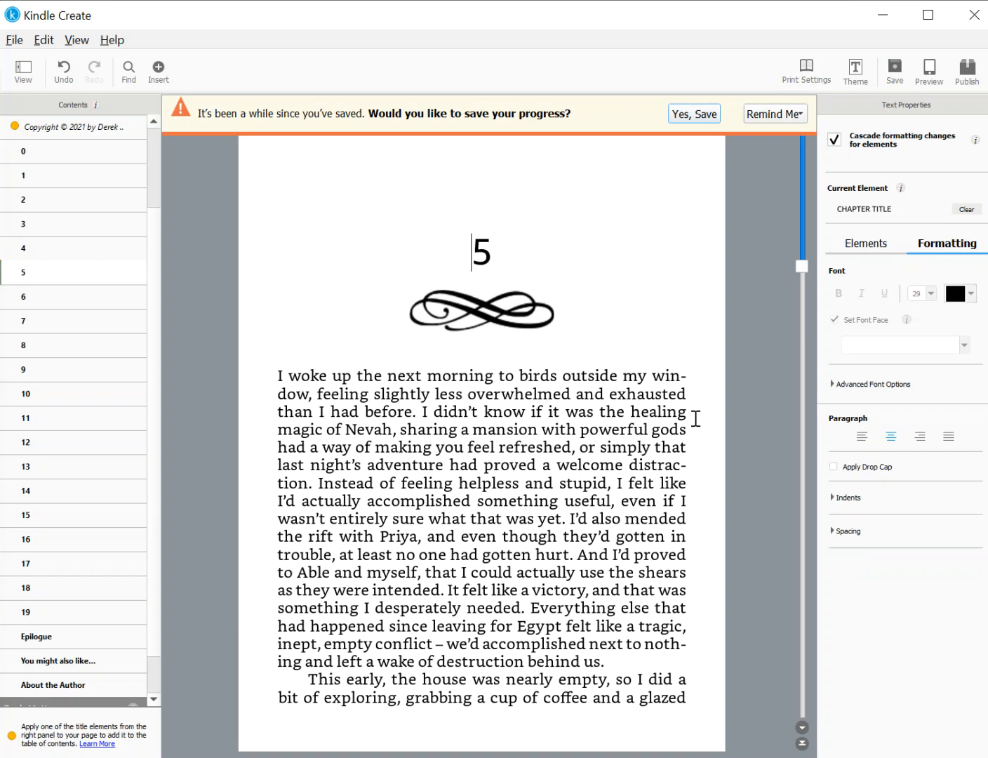
Step: Try a drop cap on the opening "I" of chapter 5's first paragraph, and remove it again
left_click(278, 376)
double_click(278, 377)
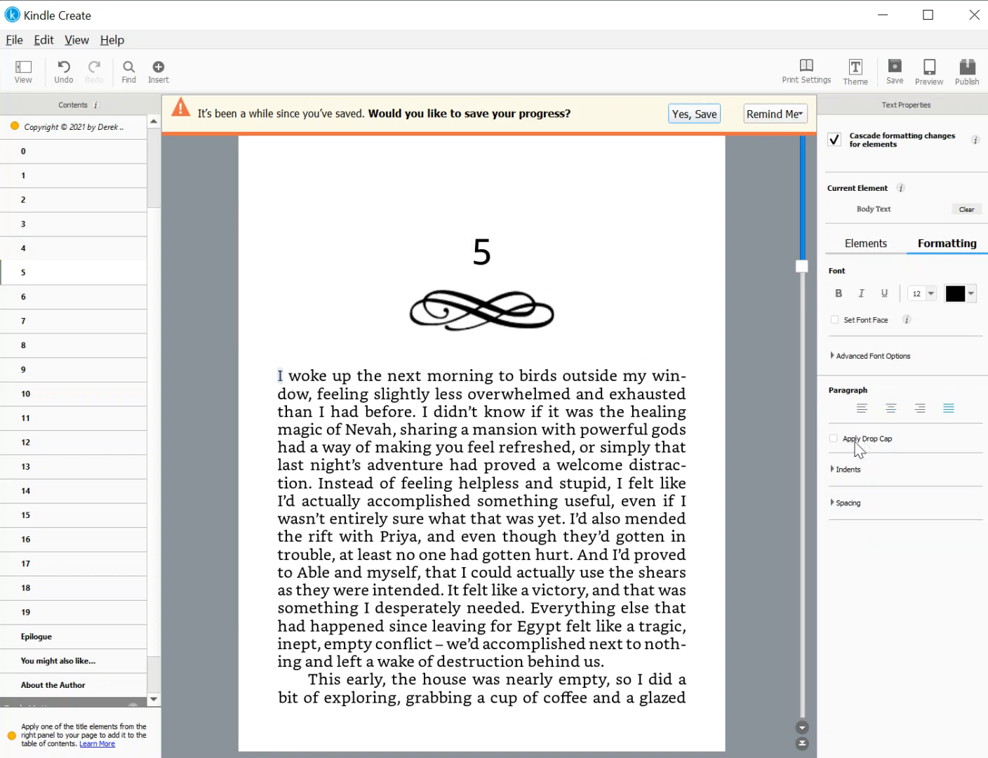
left_click(834, 440)
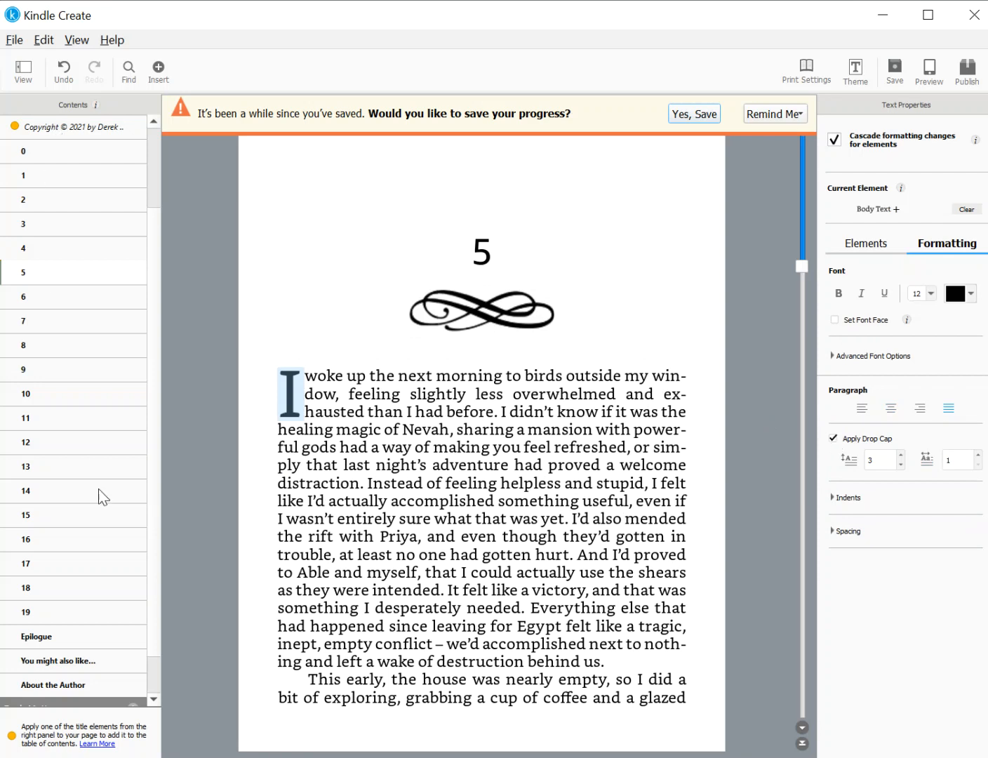
left_click(834, 440)
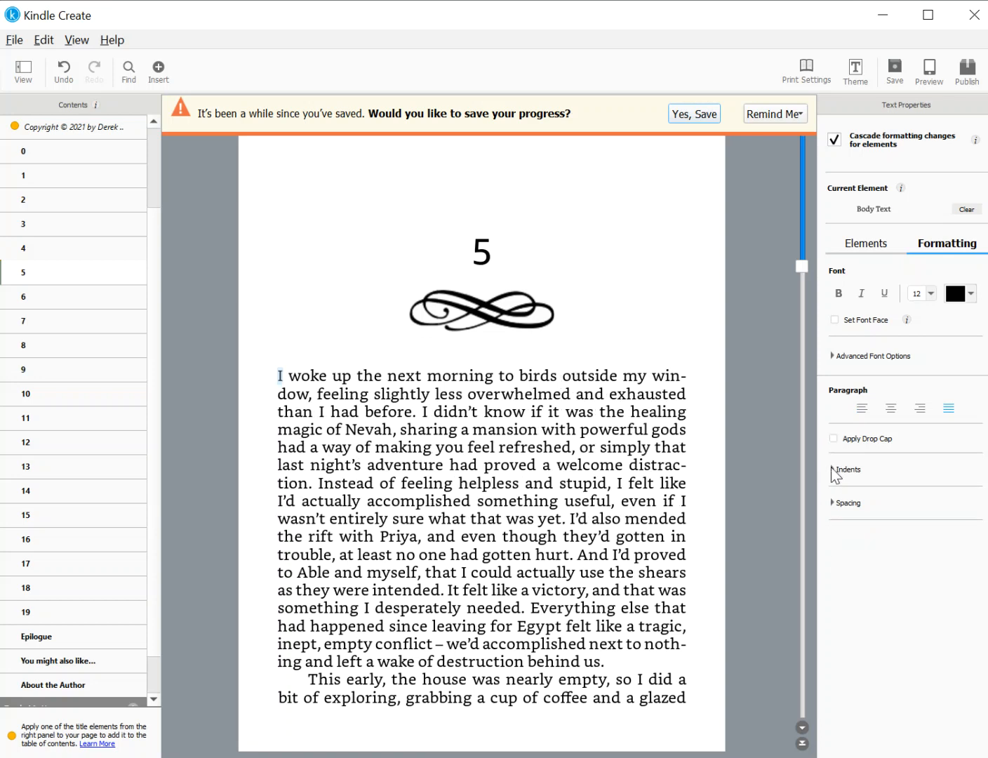
Step: Review the indent and spacing settings of chapter 5's first paragraph, and collapse both groups again
left_click(831, 469)
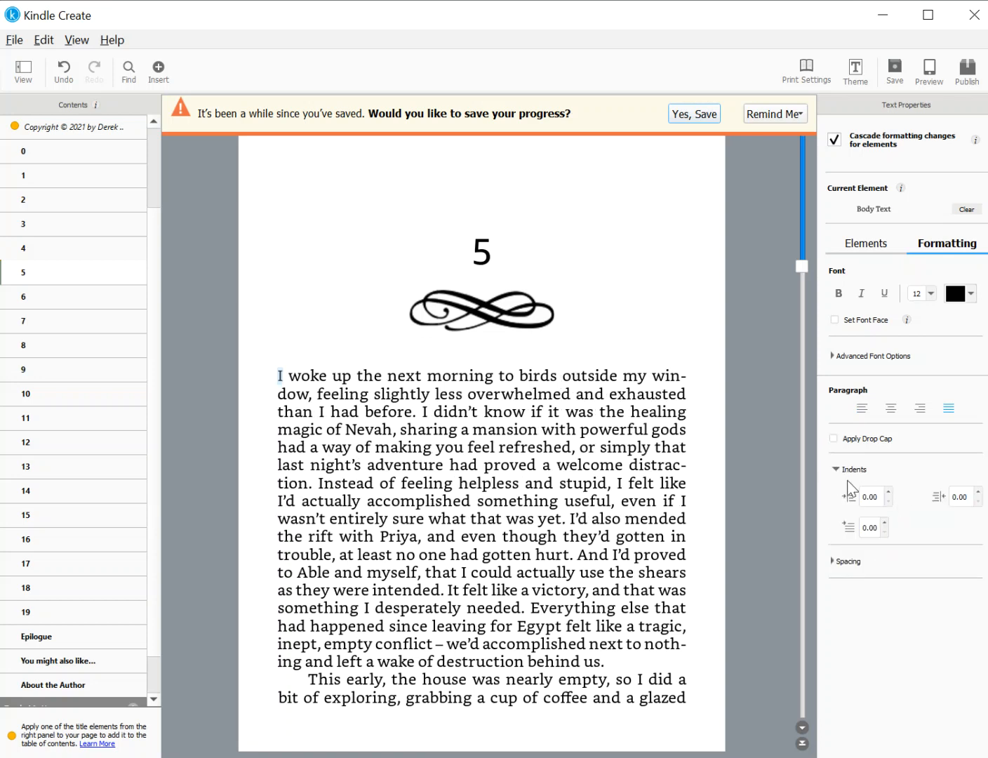
left_click(839, 472)
left_click(832, 504)
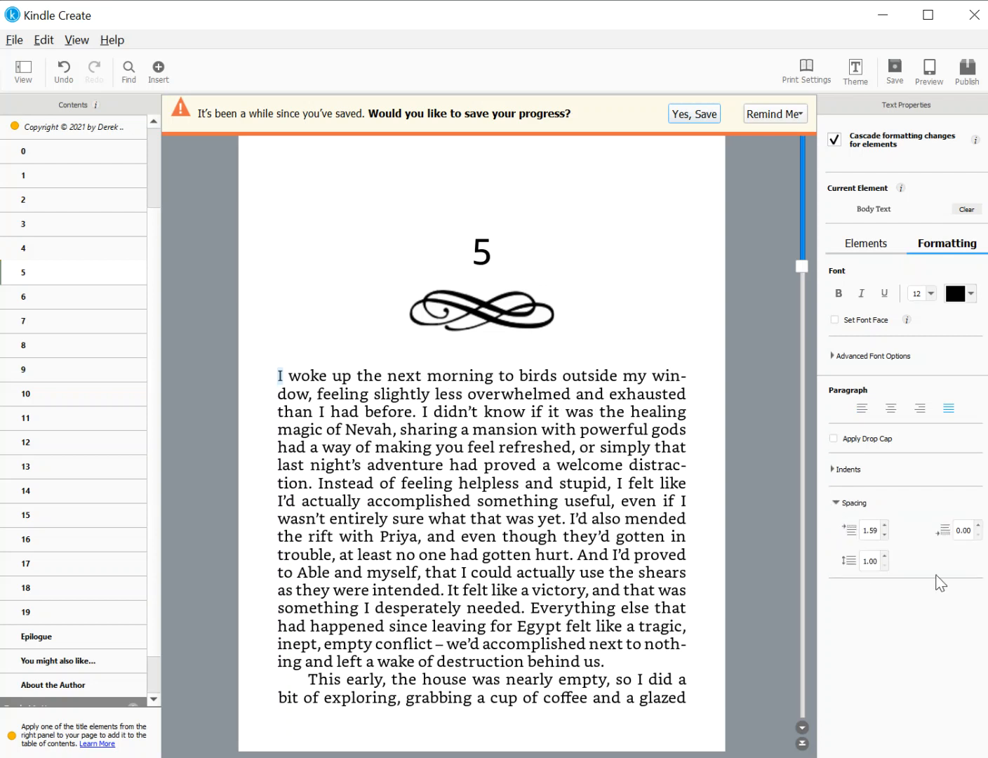
left_click(835, 504)
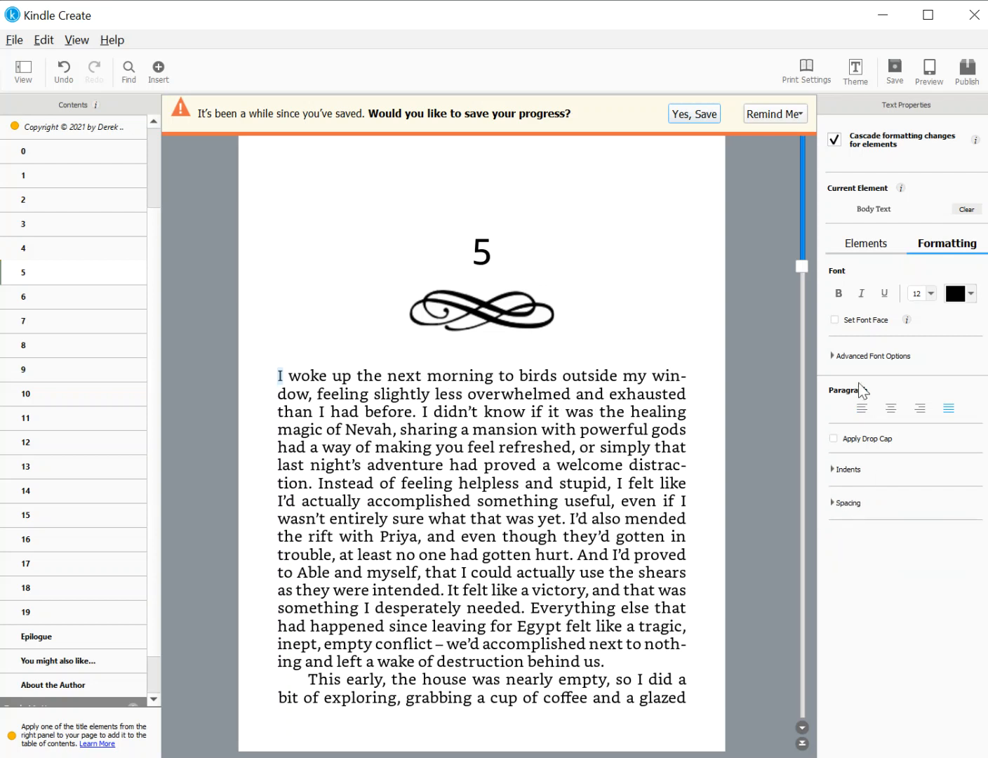
Step: Turn on a set font face for the opening "I" of chapter 5, and try Amazon Ember (sans serif)
left_click(835, 321)
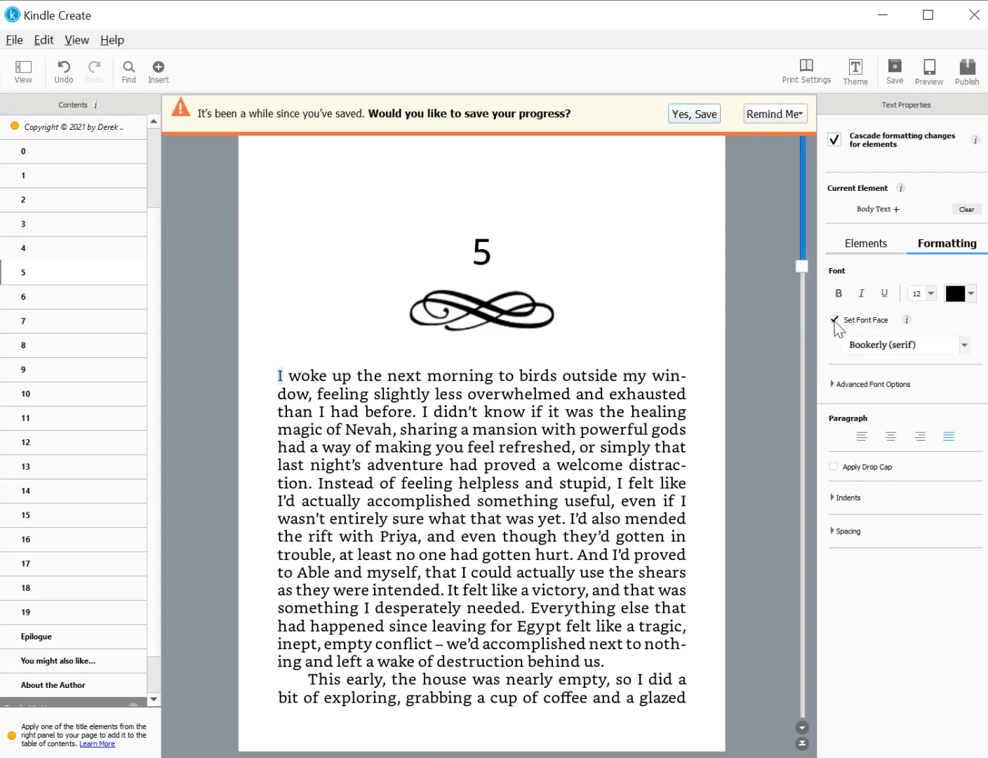
left_click(921, 347)
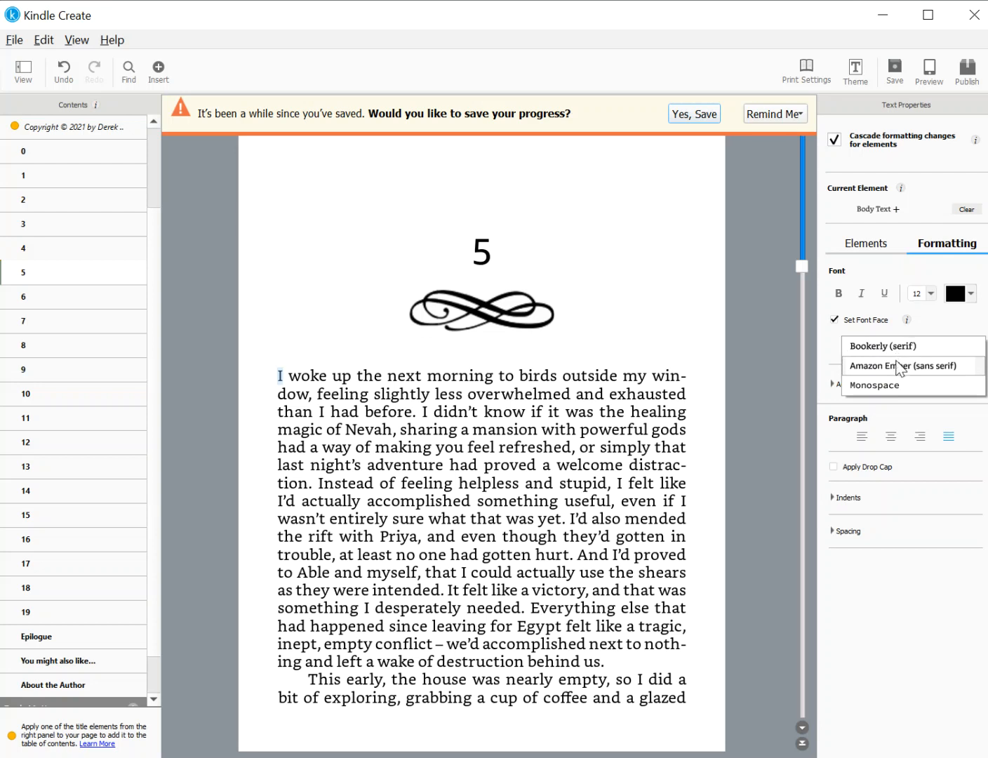
left_click(899, 366)
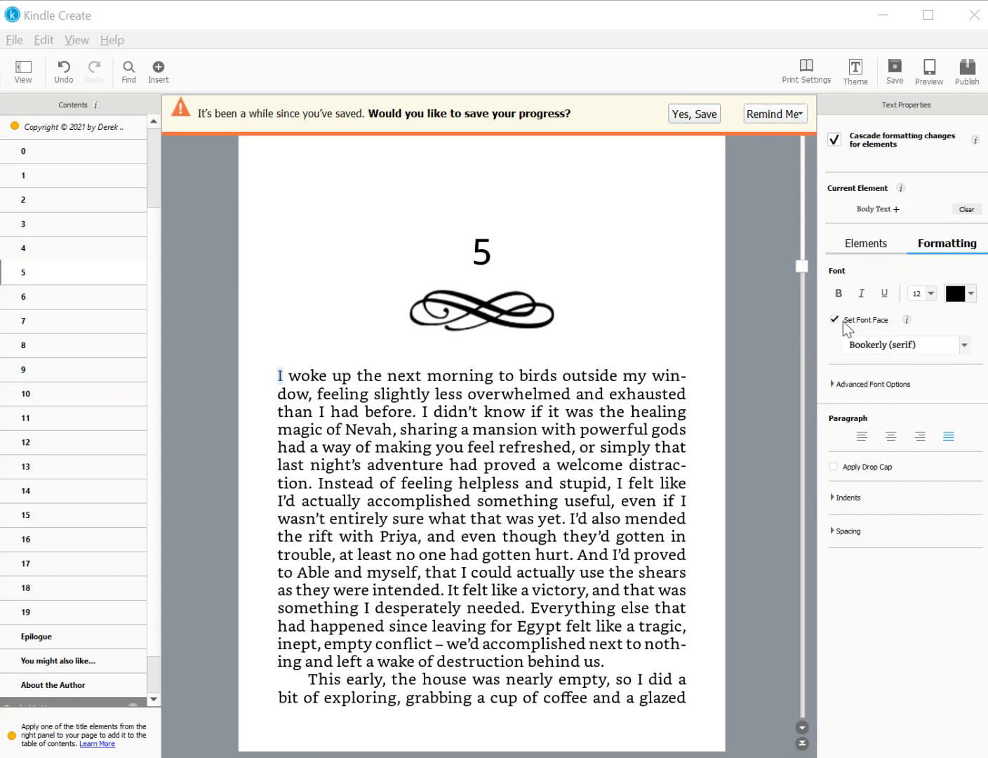
left_click(582, 463)
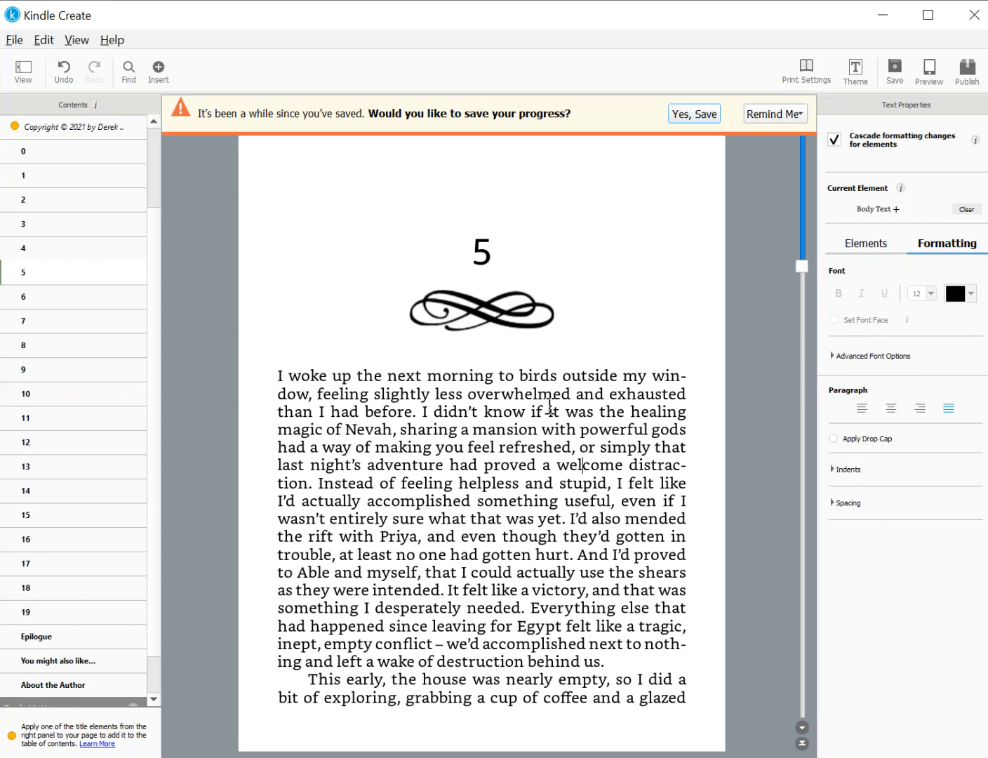
Step: Turn on a set font face for part of "didn't know if it was the", view the font choices, and turn it off again
left_click_drag(614, 413, 448, 412)
left_click(835, 321)
left_click(901, 348)
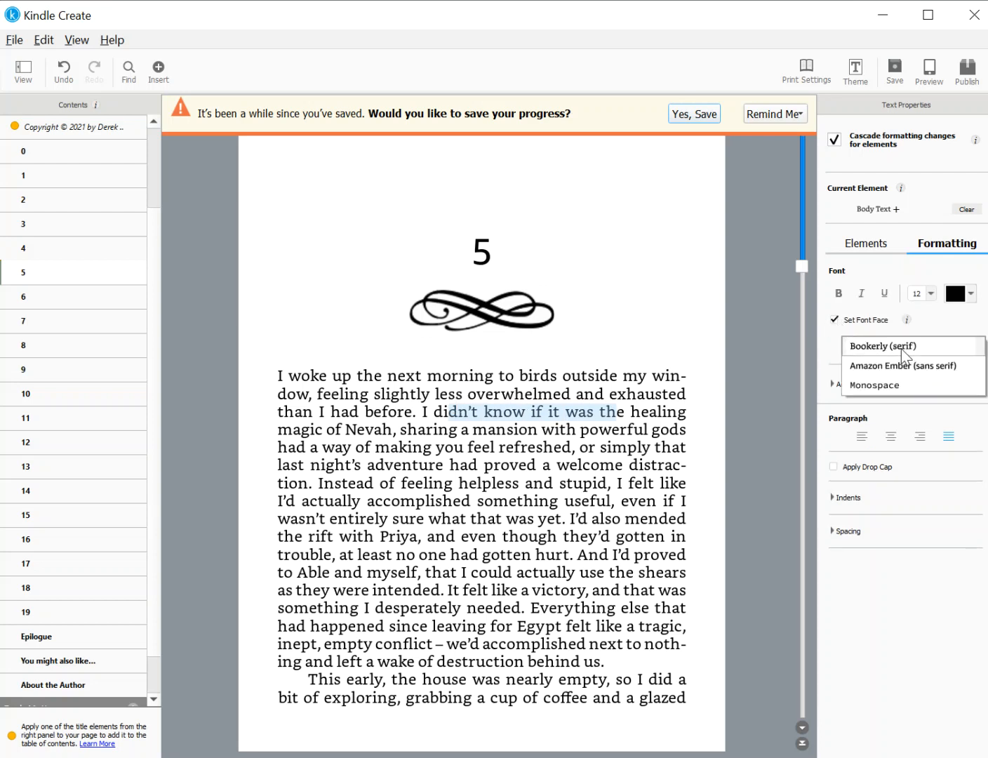
left_click(835, 320)
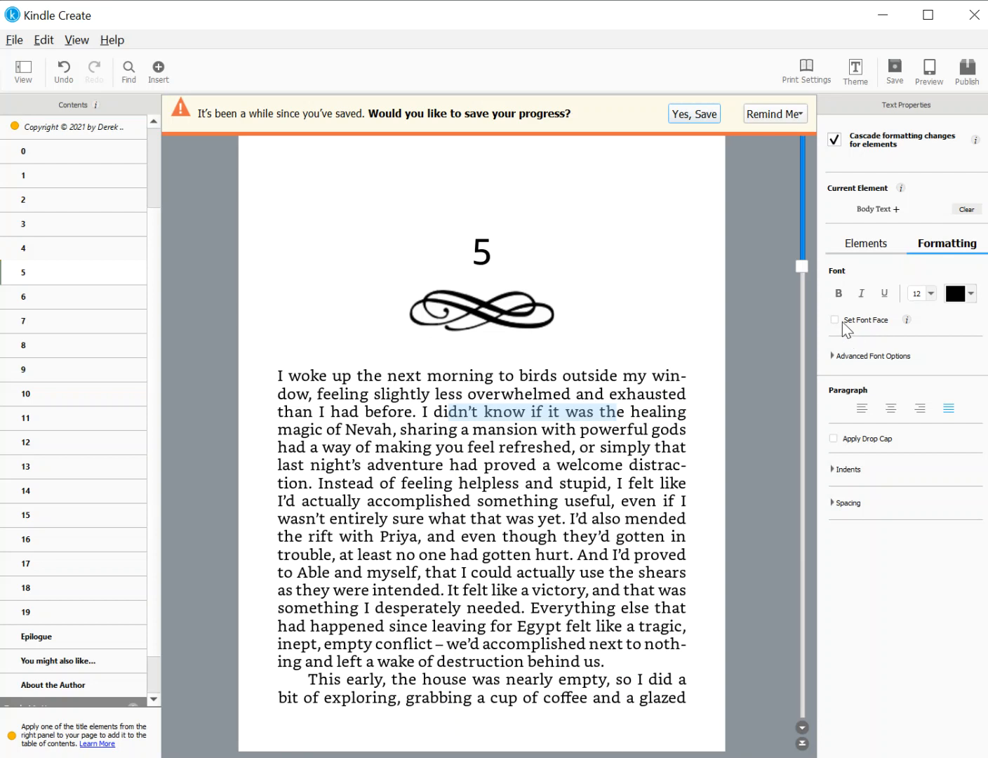
left_click(832, 357)
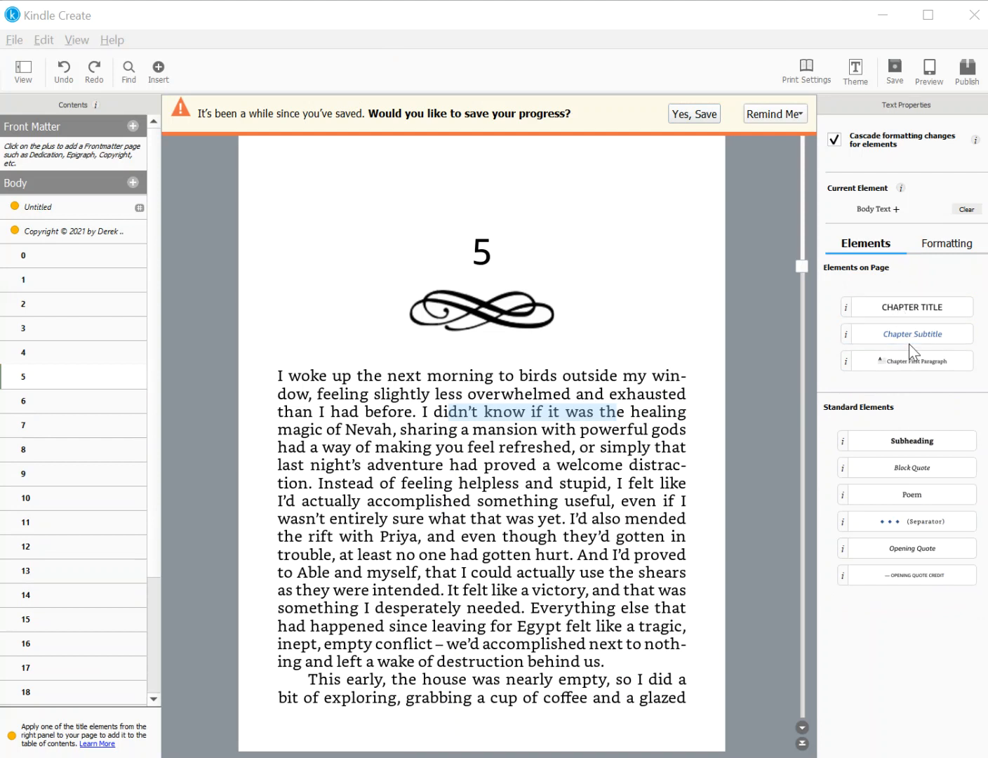
Step: Apply the Chapter Title element to the number 5 heading, and undo it
left_click(447, 254)
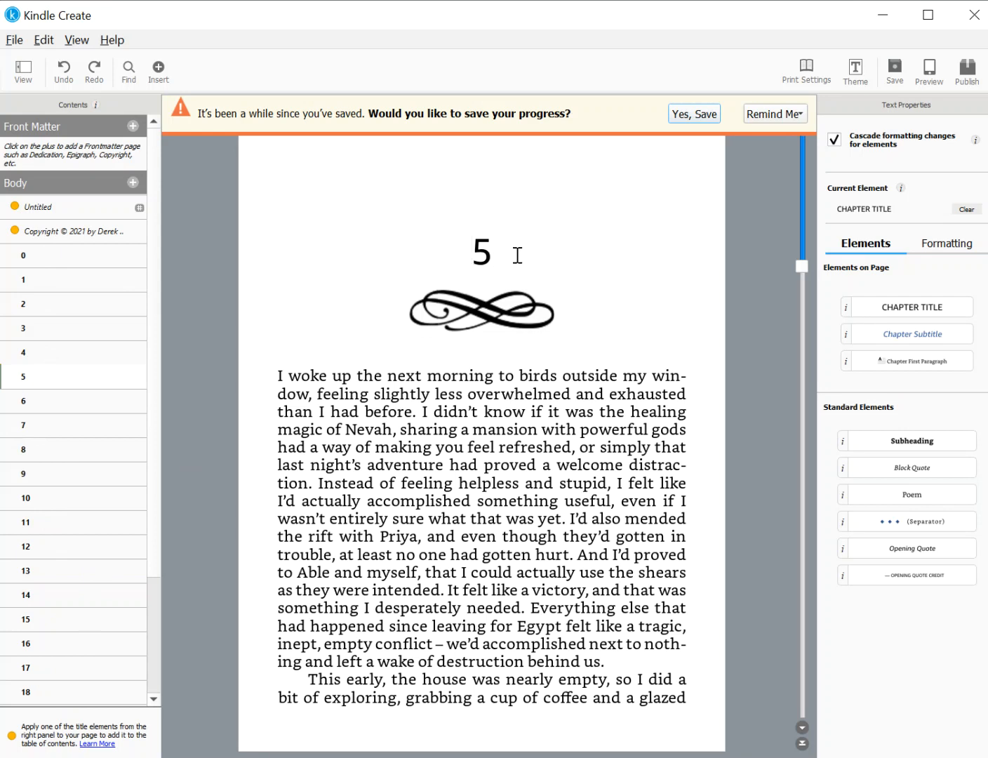
left_click_drag(517, 256, 469, 259)
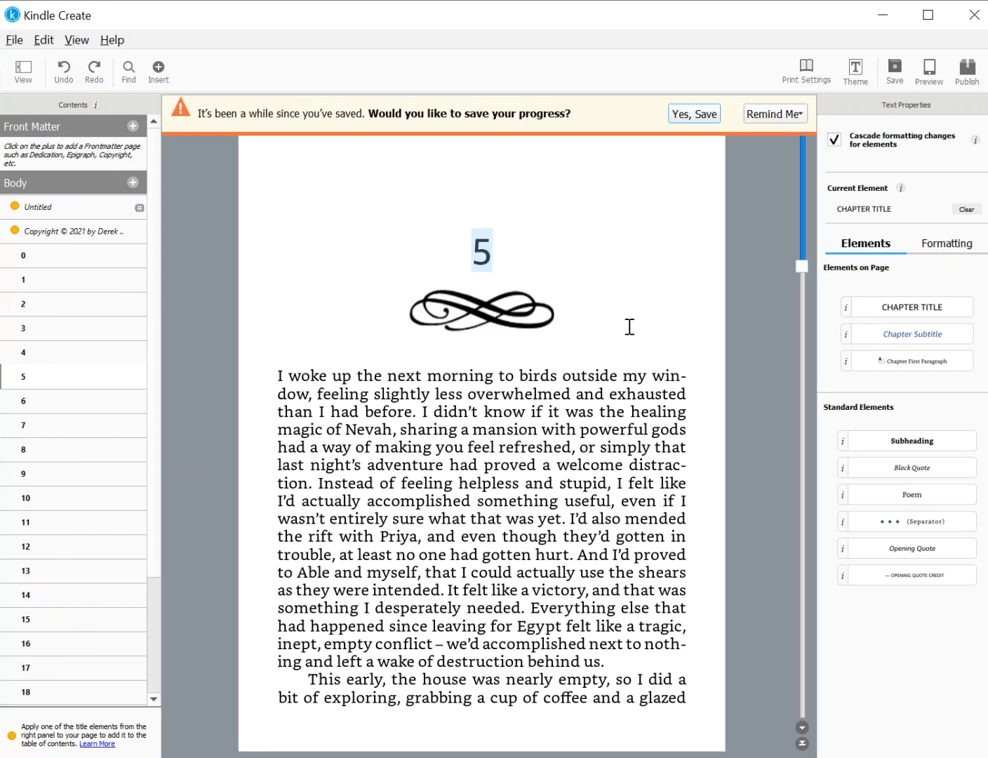
left_click(884, 308)
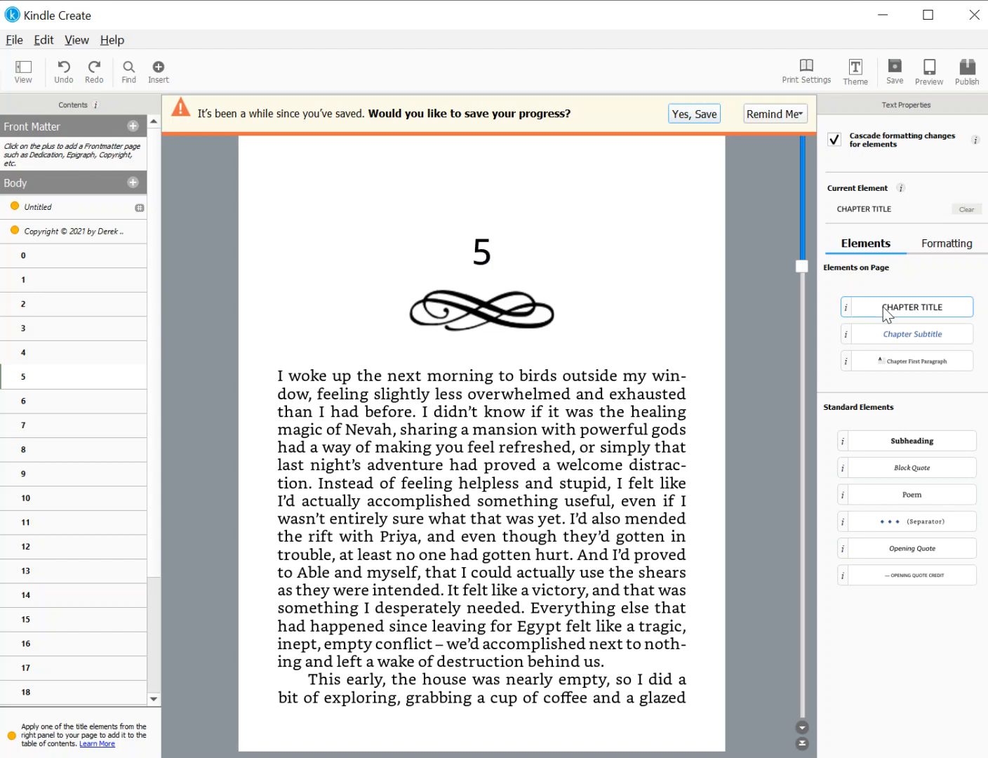
left_click(64, 70)
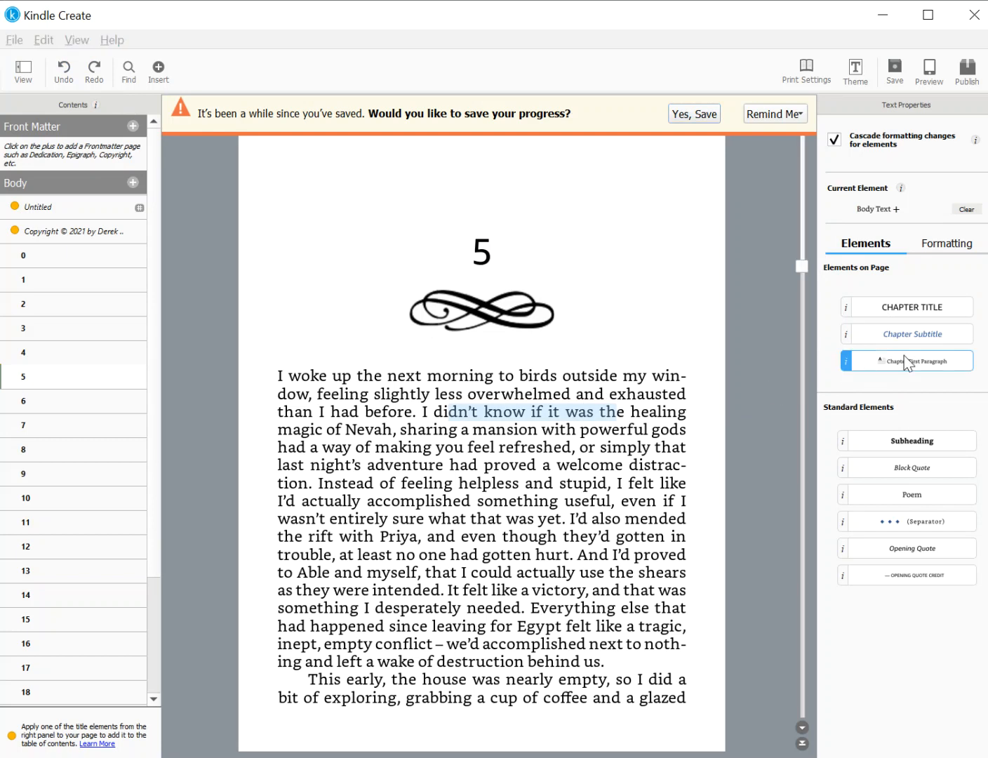
Step: Highlight the entire first paragraph of chapter 5, and clear the selection
left_click(577, 476)
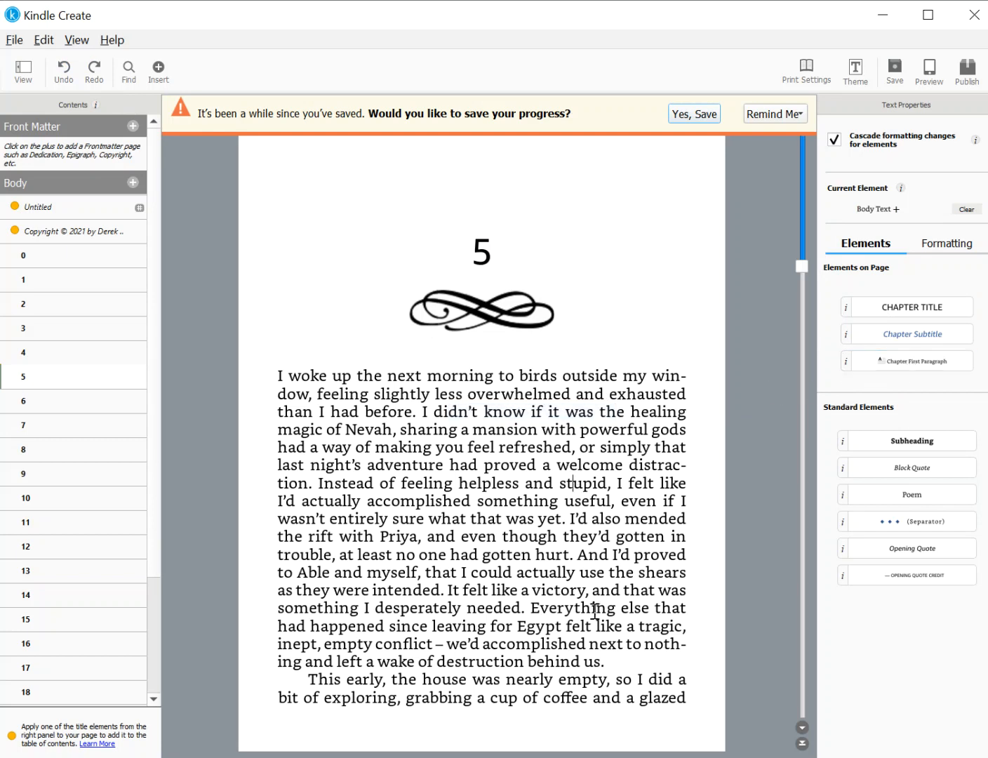
left_click_drag(609, 663, 274, 382)
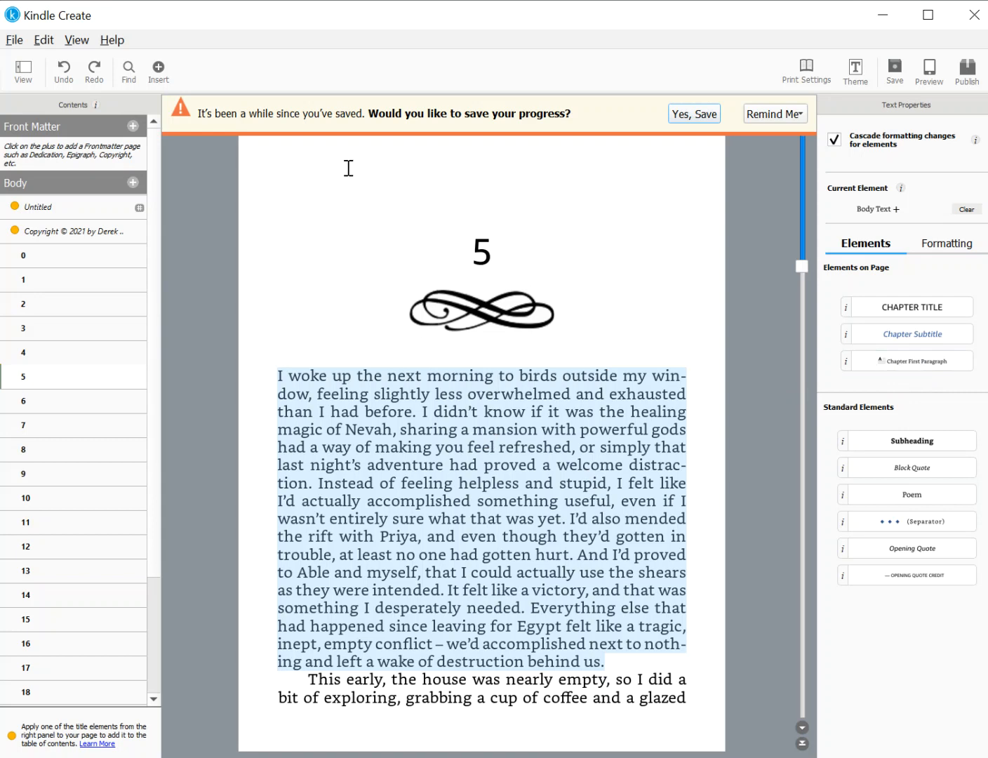
left_click(357, 447)
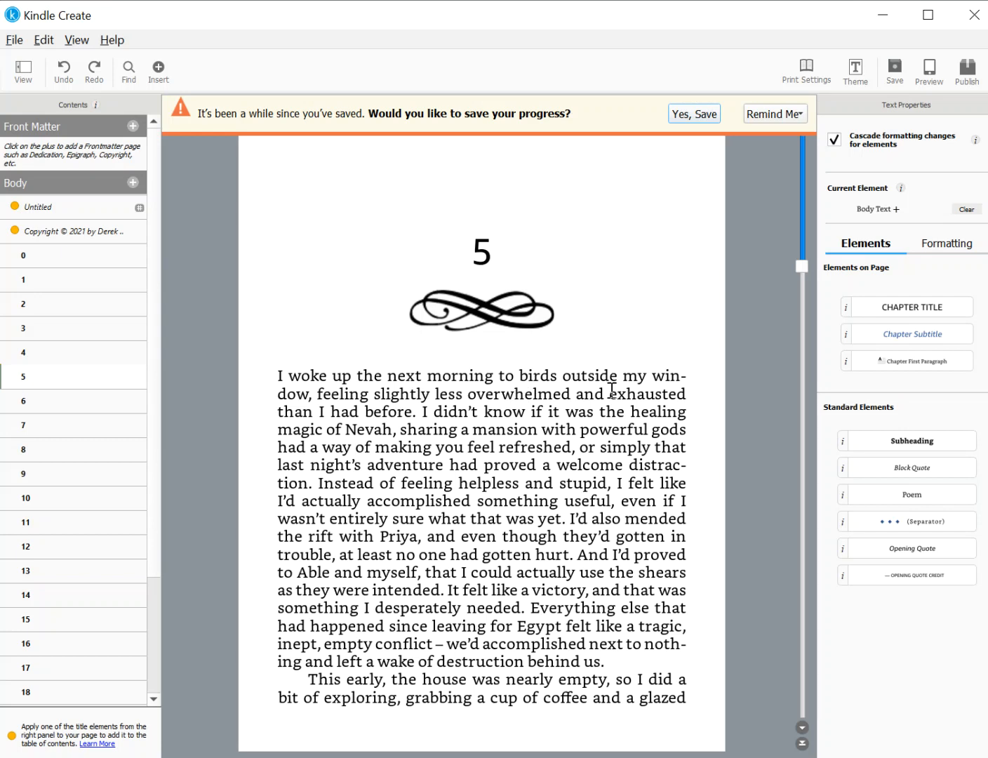
left_click(871, 331)
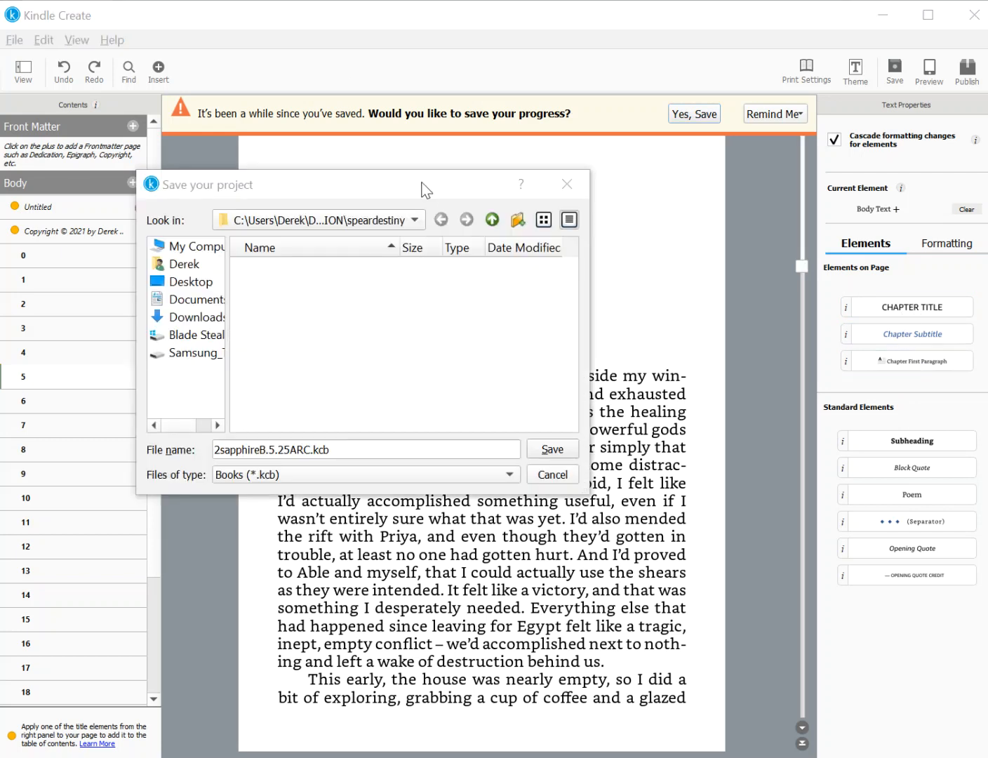
Step: Save the project as 2sapphireB.5.25ARC.kcb in the speardestiny folder
left_click_drag(423, 186, 616, 197)
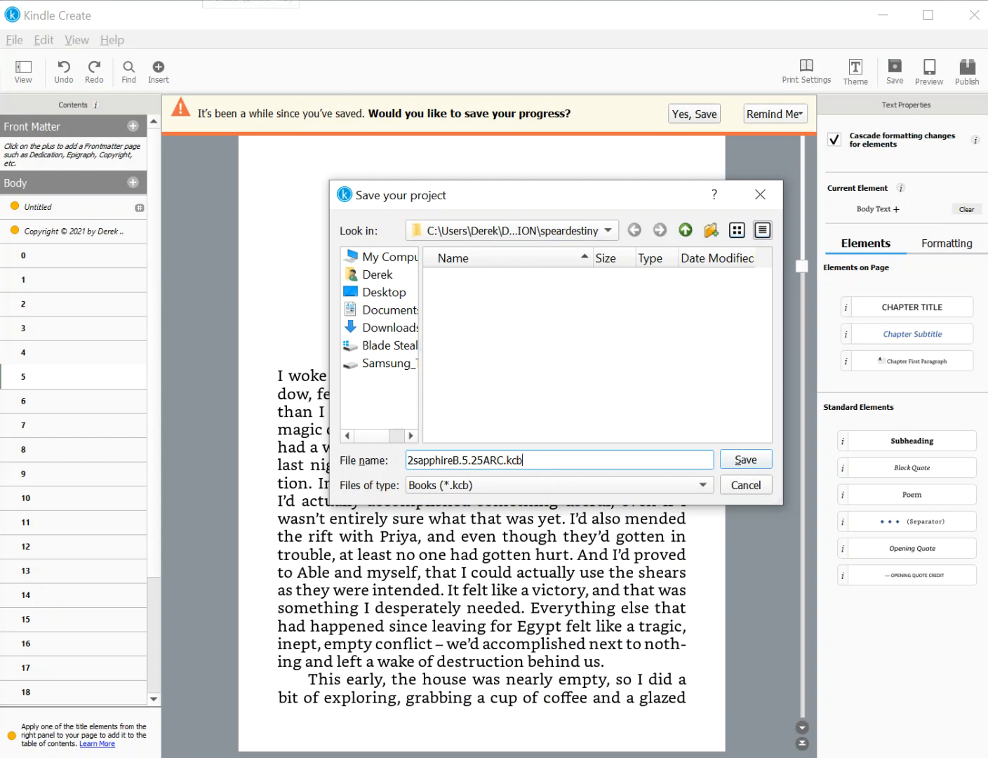
left_click(252, 4)
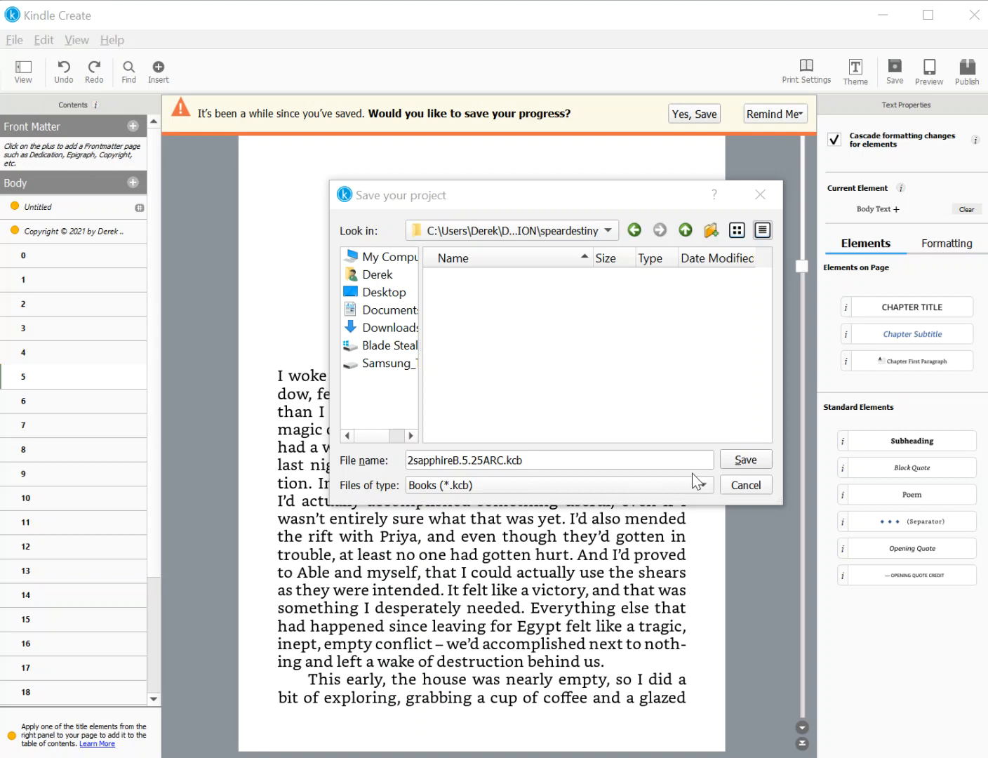
left_click(745, 460)
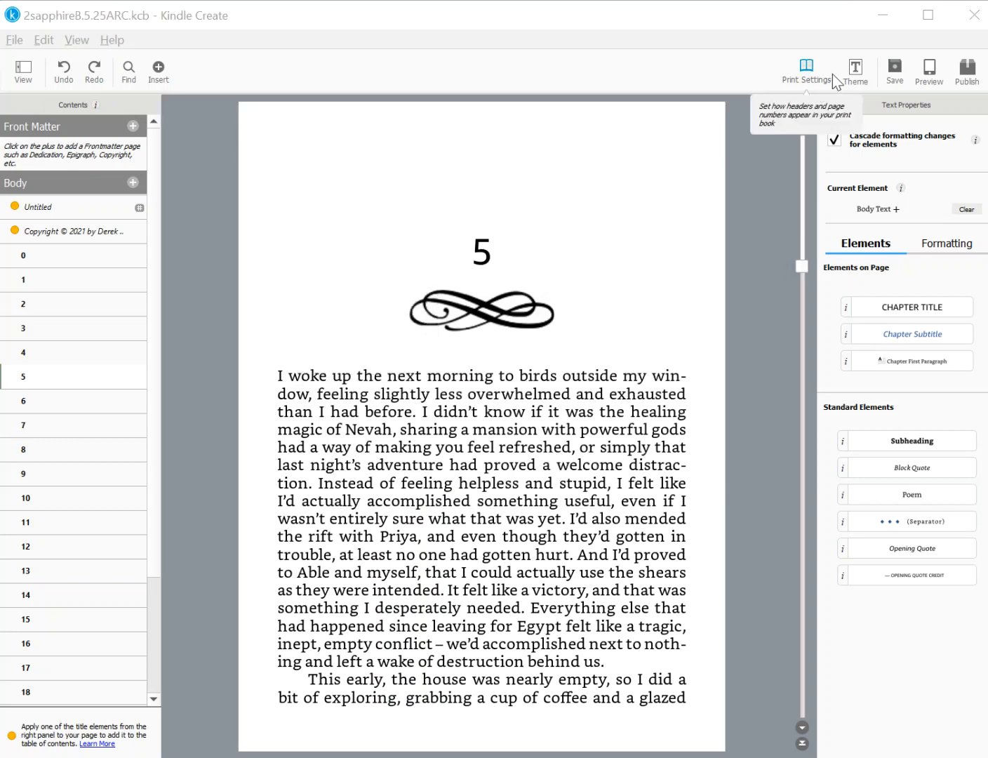
Step: Open the book preview at chapter 5 and set the device type to Phone
left_click(930, 71)
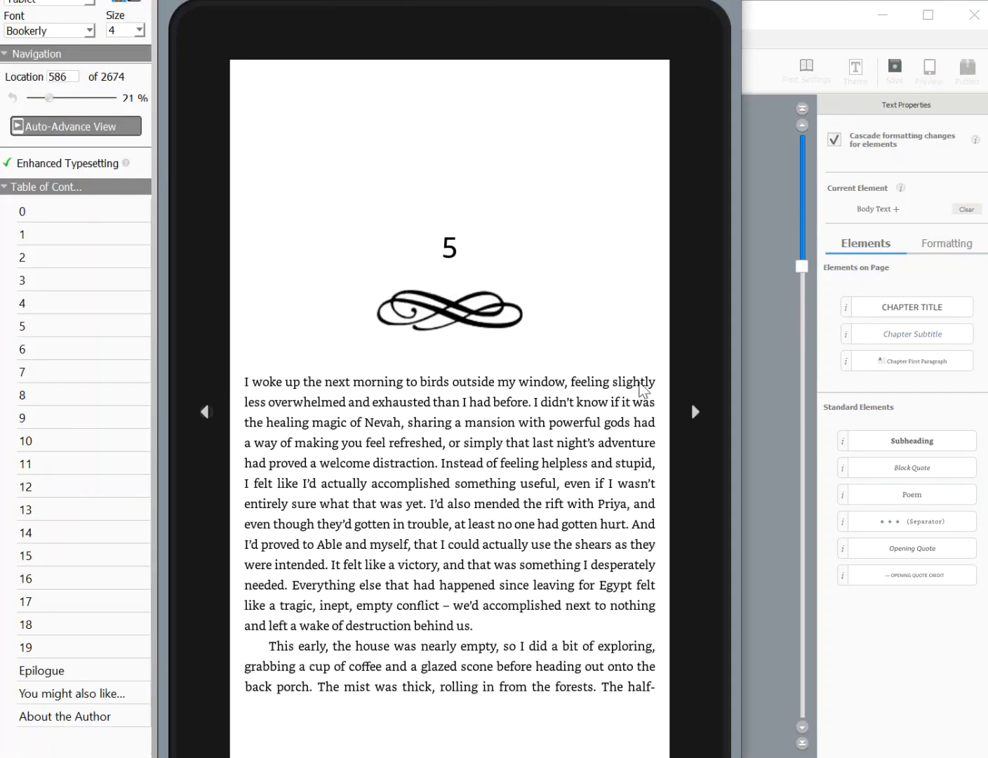
left_click_drag(127, 0, 147, 18)
left_click(107, 16)
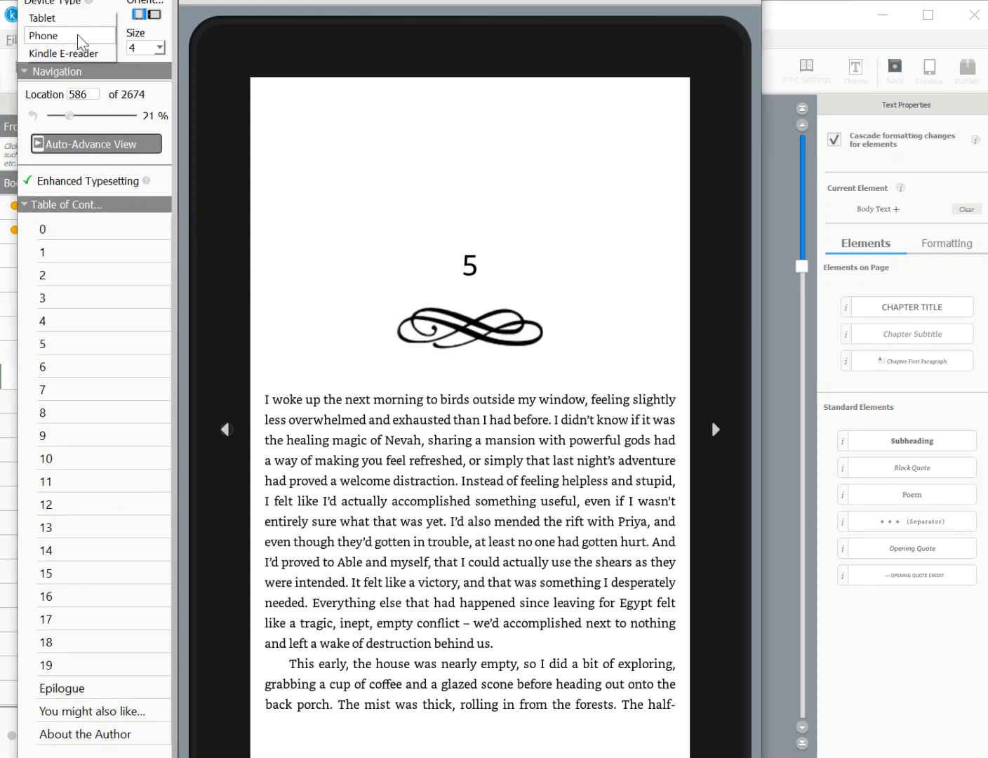
left_click(78, 35)
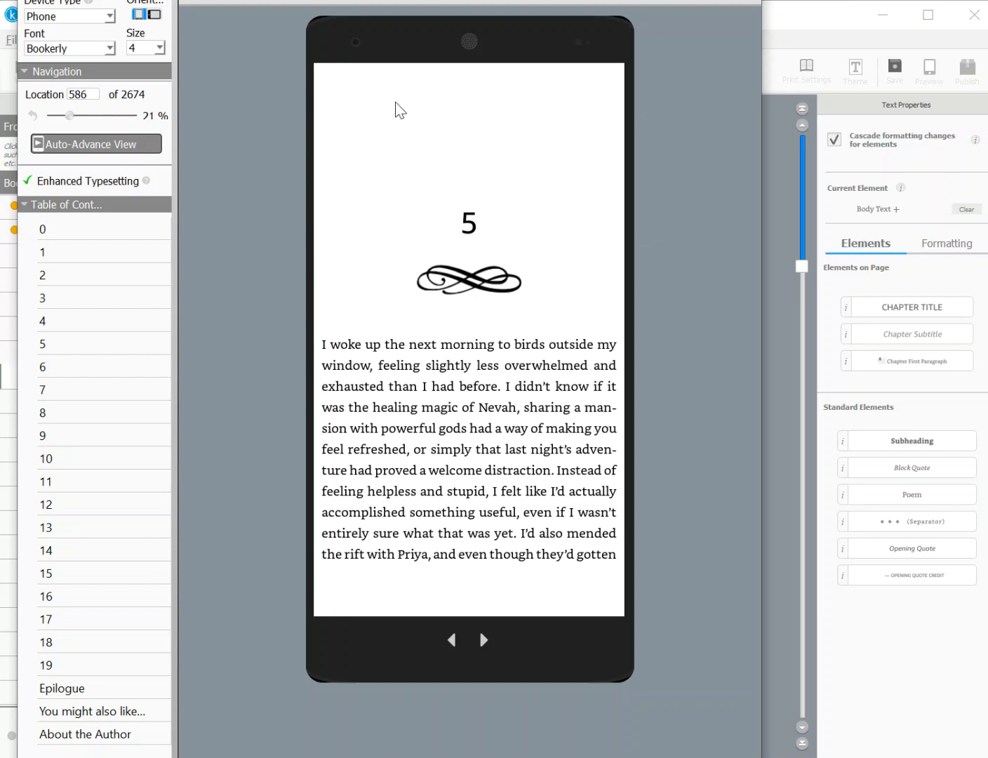
Step: Preview chapter 5 with the device type set to Kindle E-reader, and close the preview
left_click(60, 20)
left_click(65, 36)
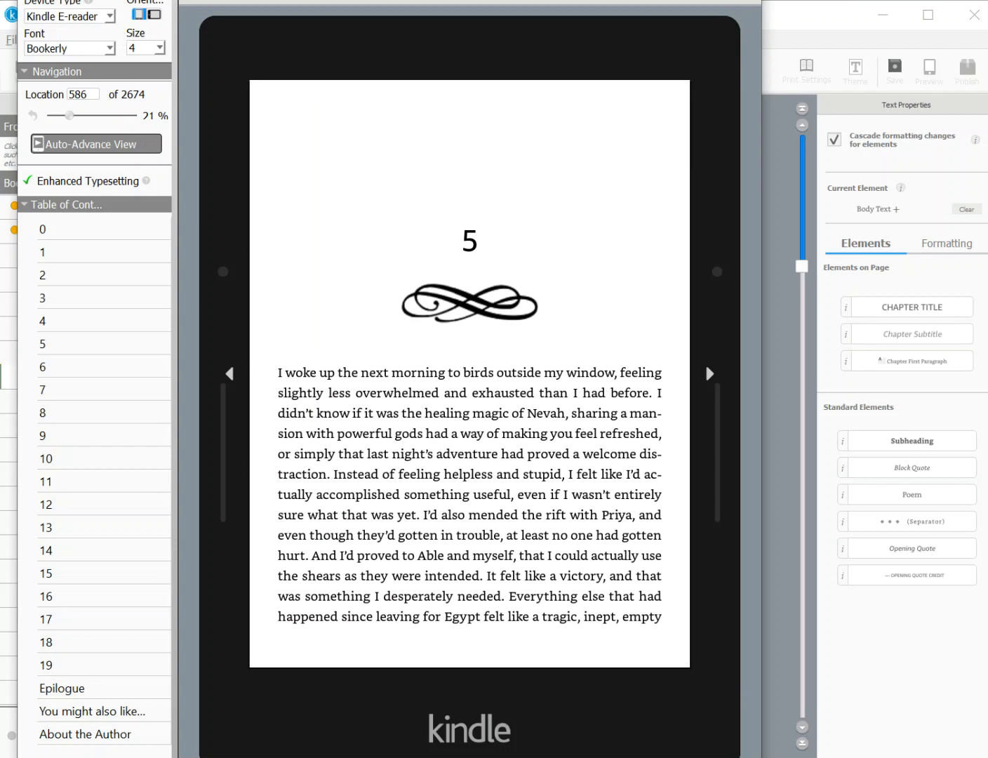
left_click(746, 1)
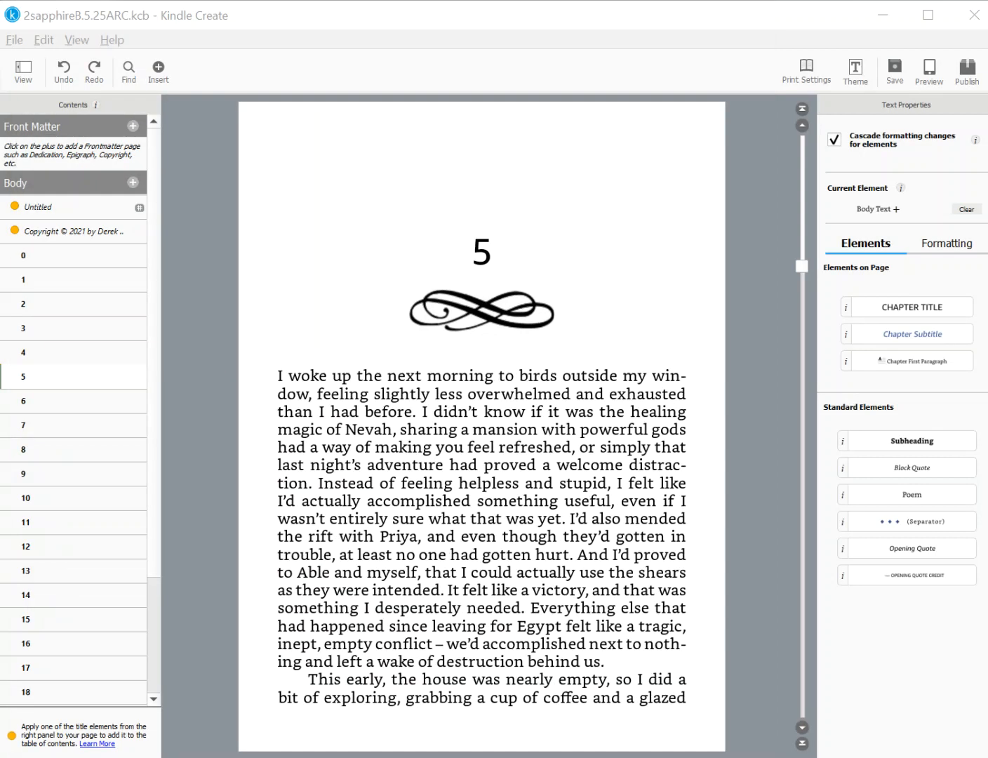
Step: Export the book for publication as the package 2sapphireB.5.25ARC.2021.kpf in the speardestiny folder
left_click(973, 83)
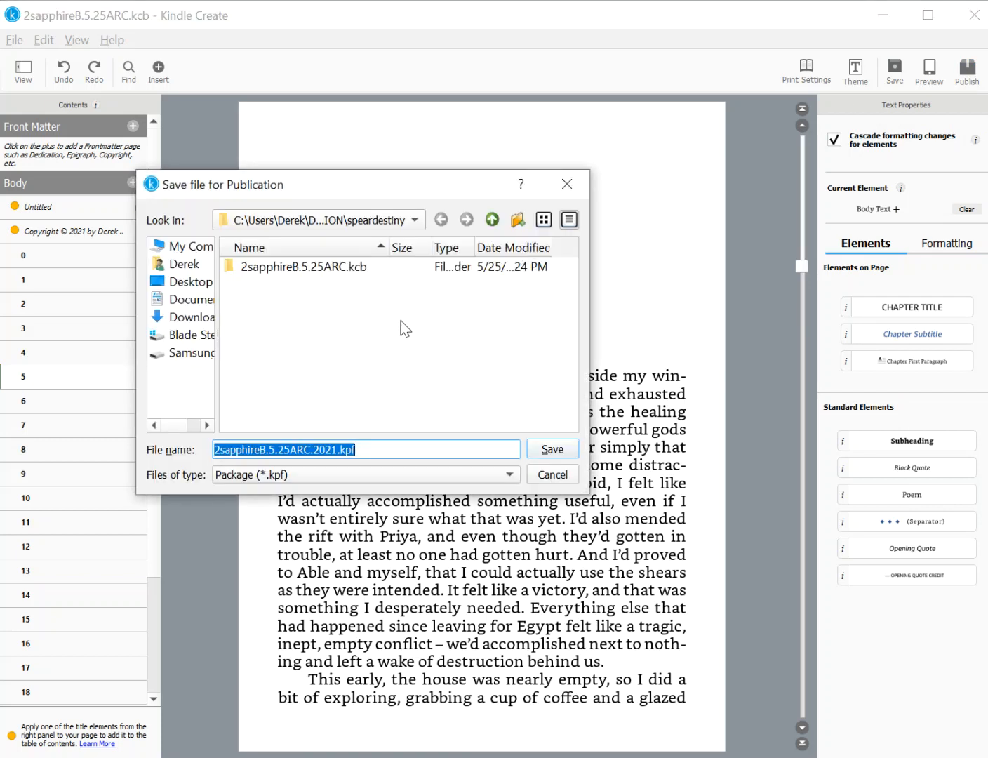
left_click(289, 475)
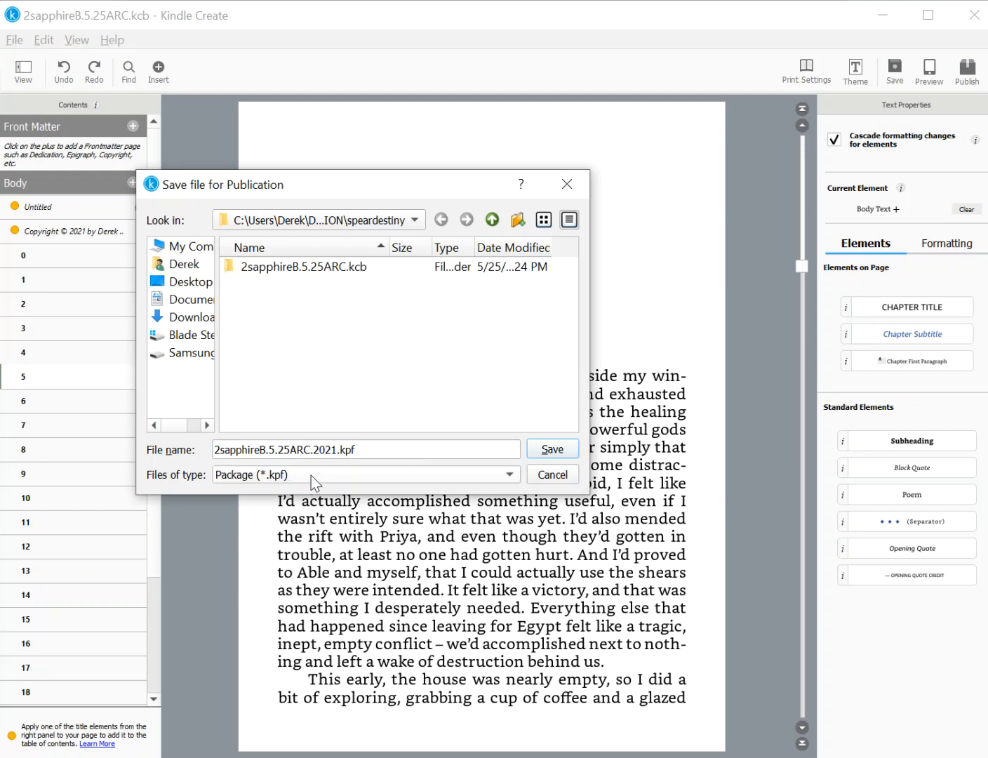
left_click(322, 475)
left_click(323, 474)
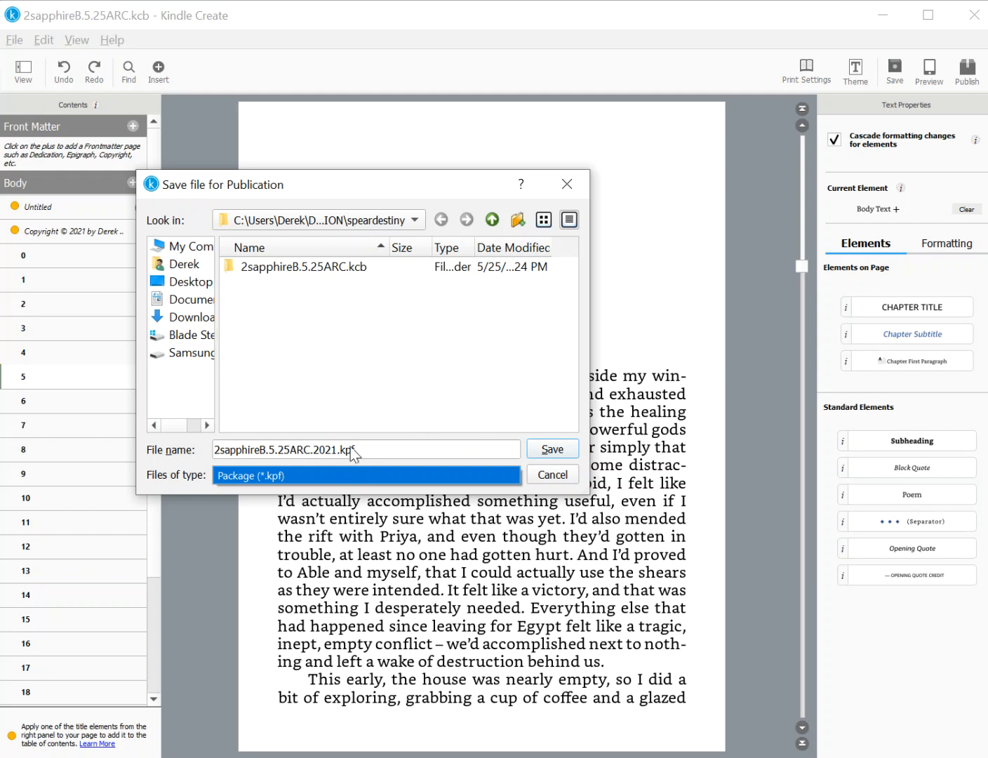
left_click(544, 457)
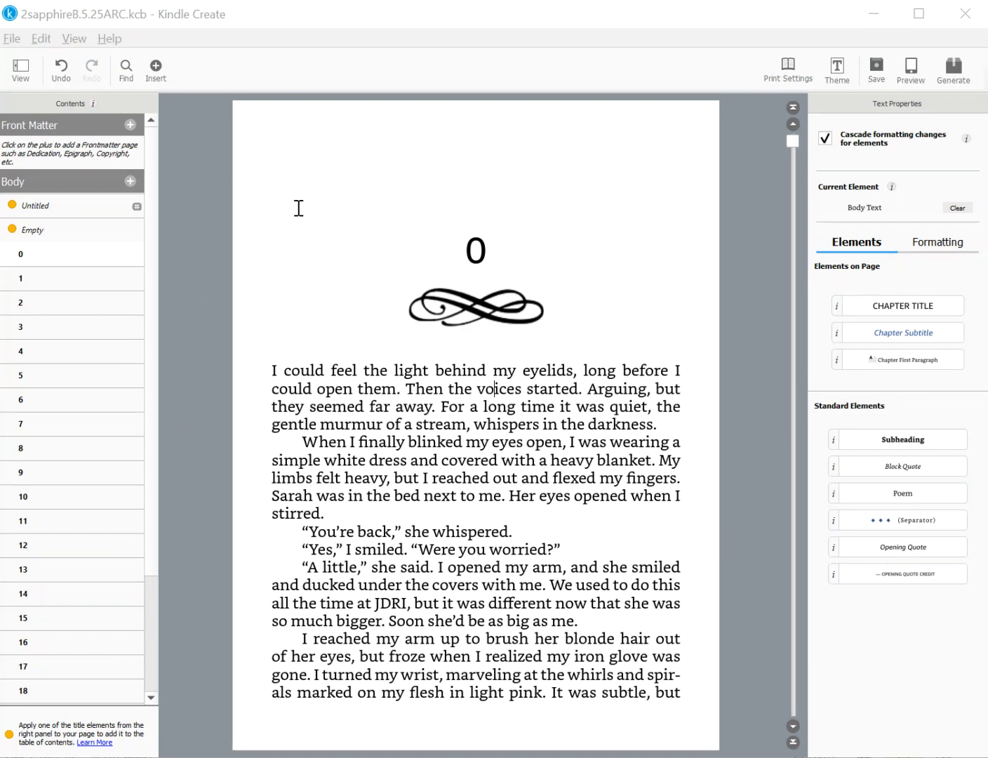
Step: Open and cancel another publication export, and check 2sapphireB.5.25ARC.2021.kpf in the speardestiny folder in File Explorer before returning to Kindle Create
left_click(955, 71)
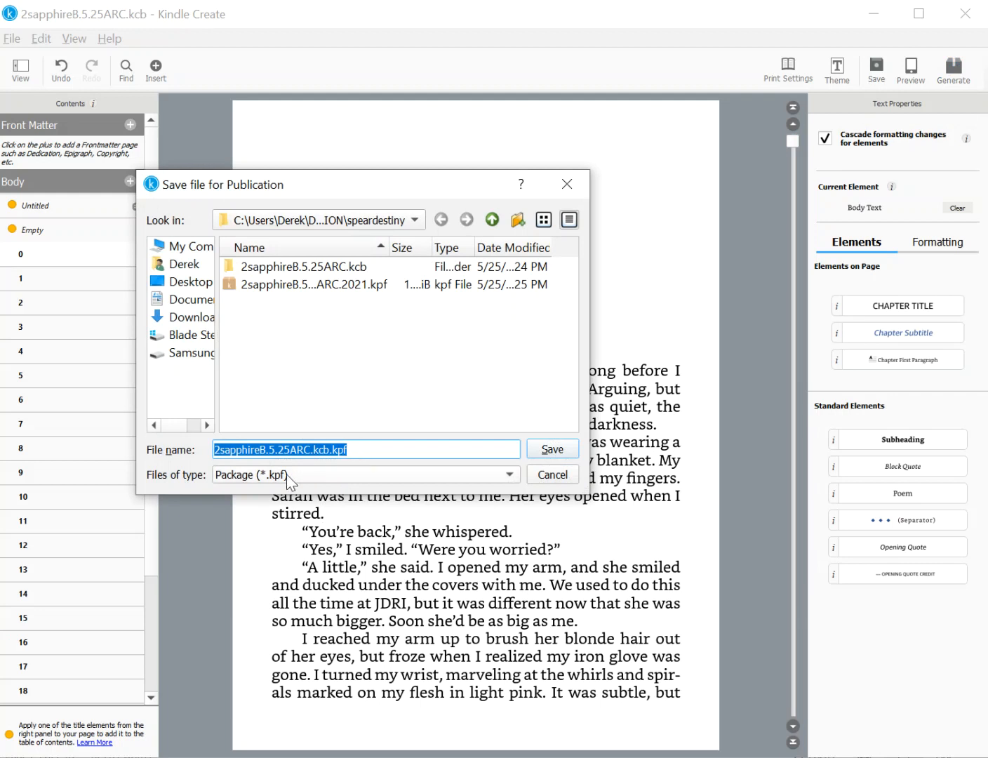
left_click(552, 475)
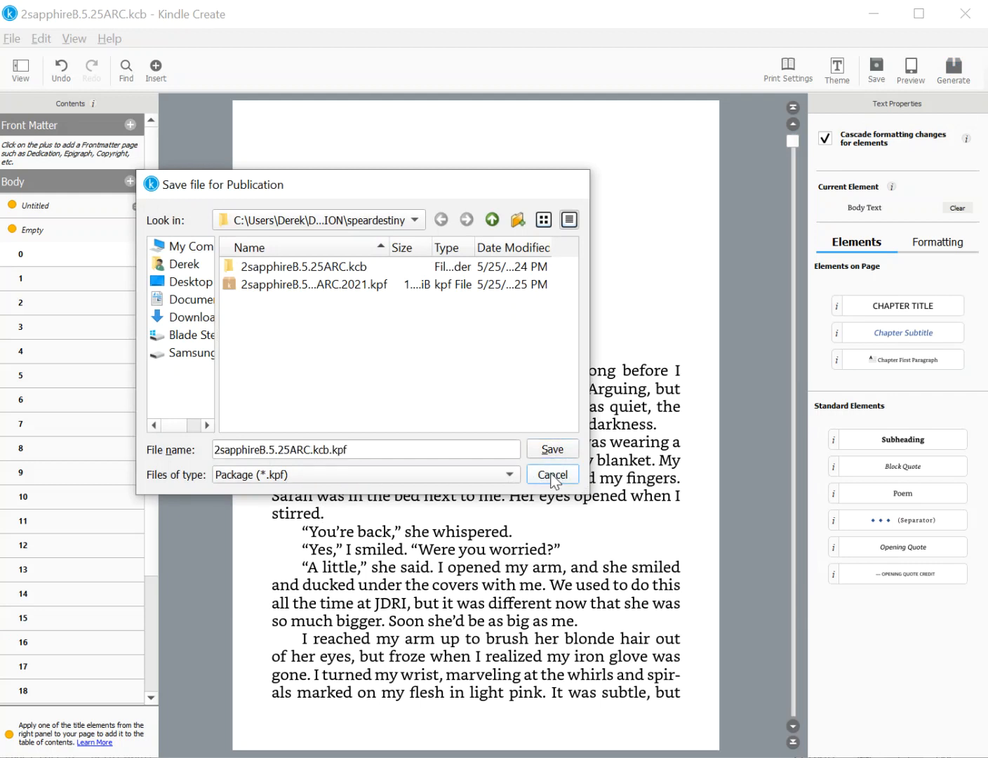
key("alt+Tab")
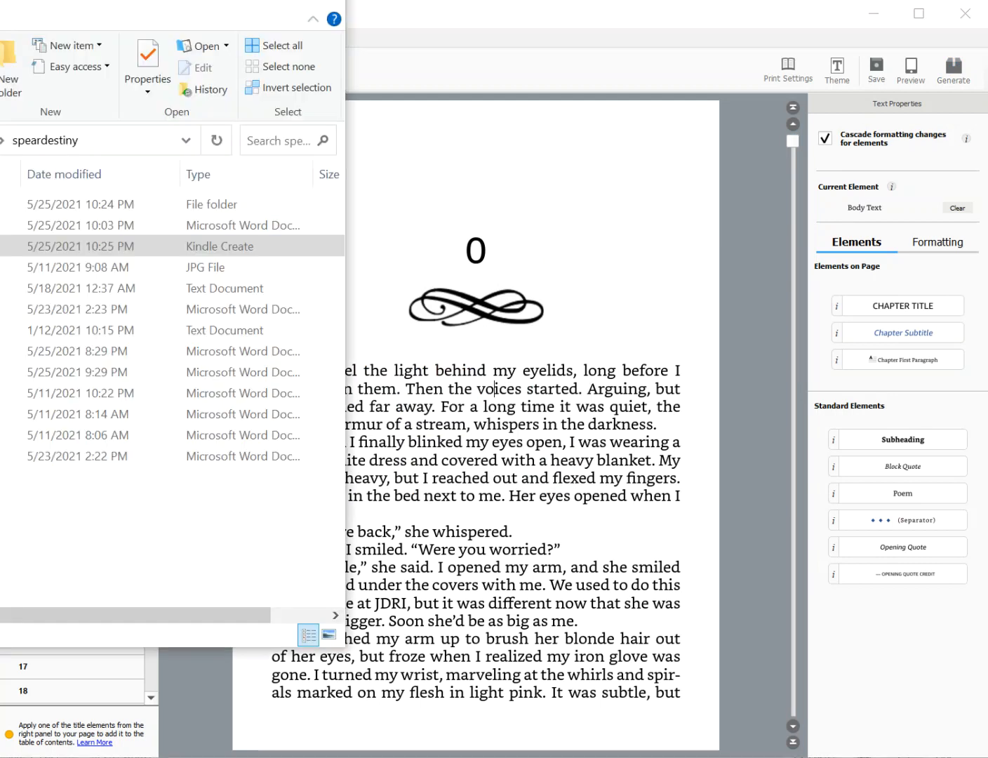
mouse_move(392, 18)
left_mouse_down()
mouse_move(472, 1)
mouse_move(41, 17)
mouse_move(376, 27)
left_mouse_up()
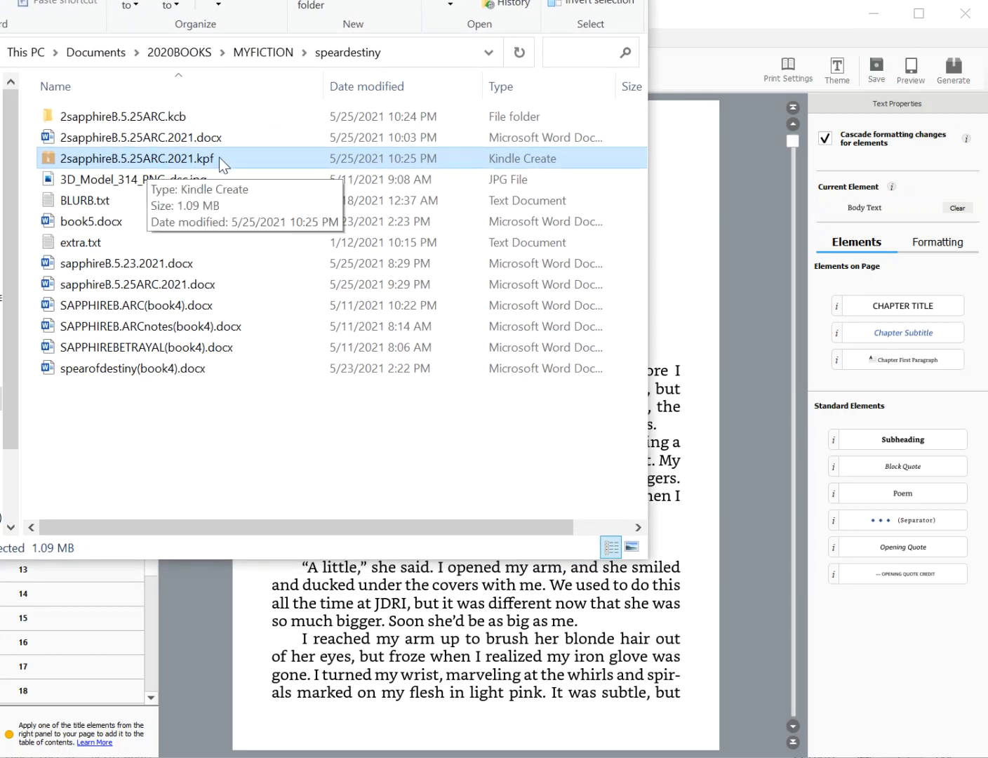
left_click_drag(63, 0, 0, 0)
left_click_drag(117, 0, 0, 18)
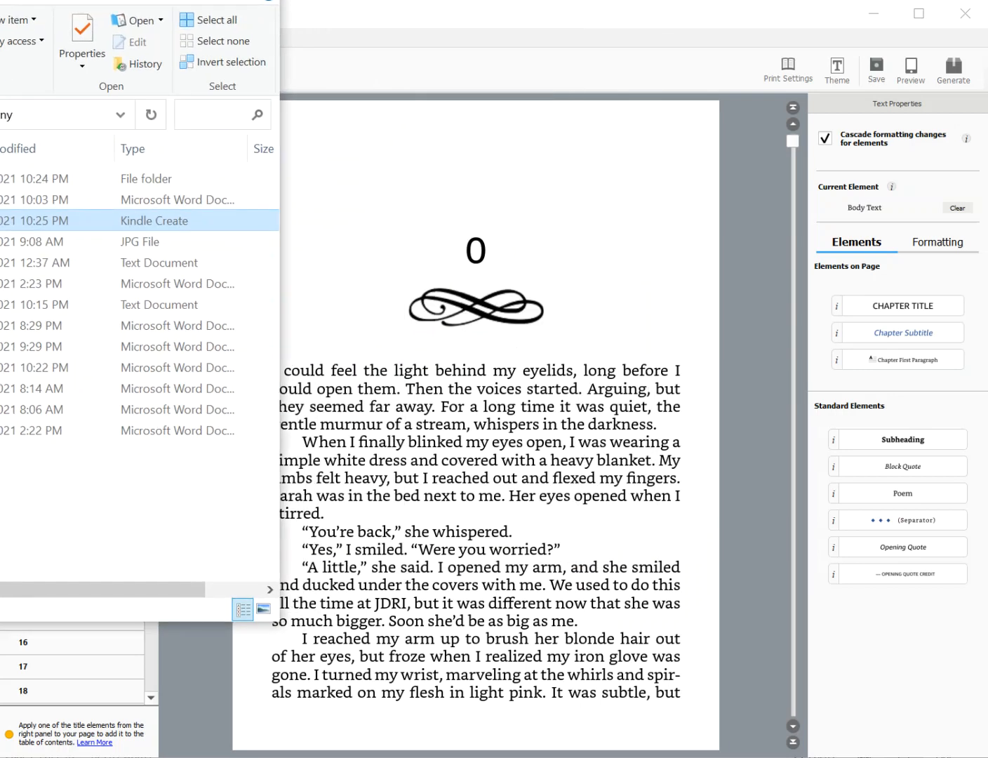
key("alt+Tab")
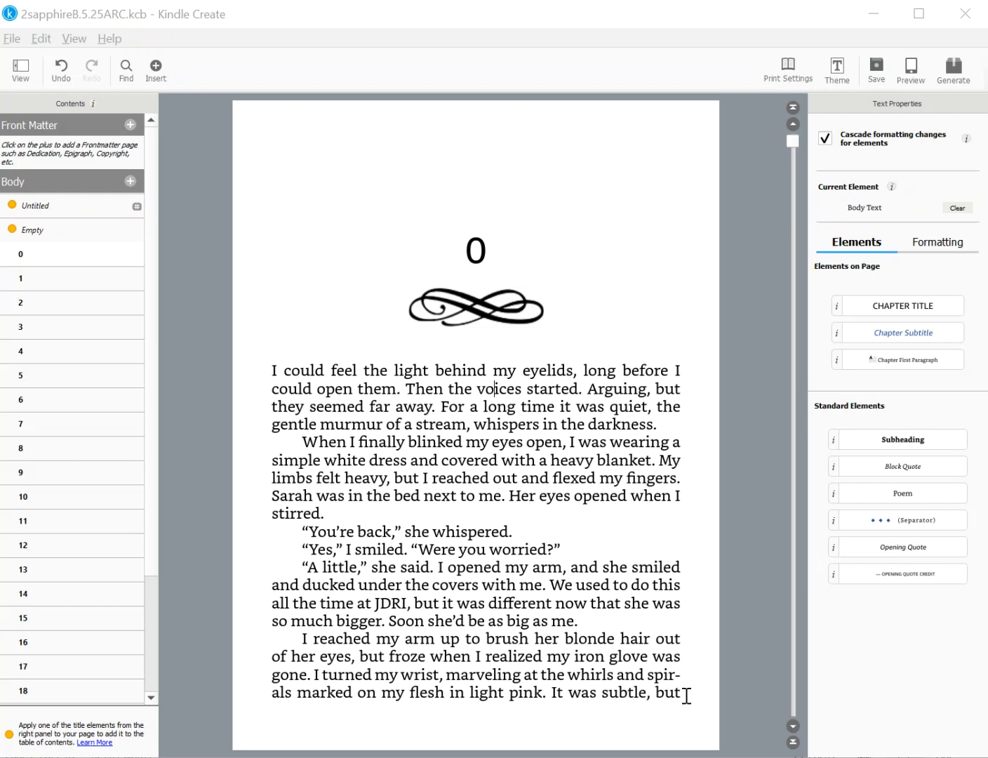
Step: Highlight the chapter 0 passage from "the flowers and the baby" through "The Eye of Horus?" I asked
scroll(544, 686, "down", 1)
scroll(415, 419, "down", 1)
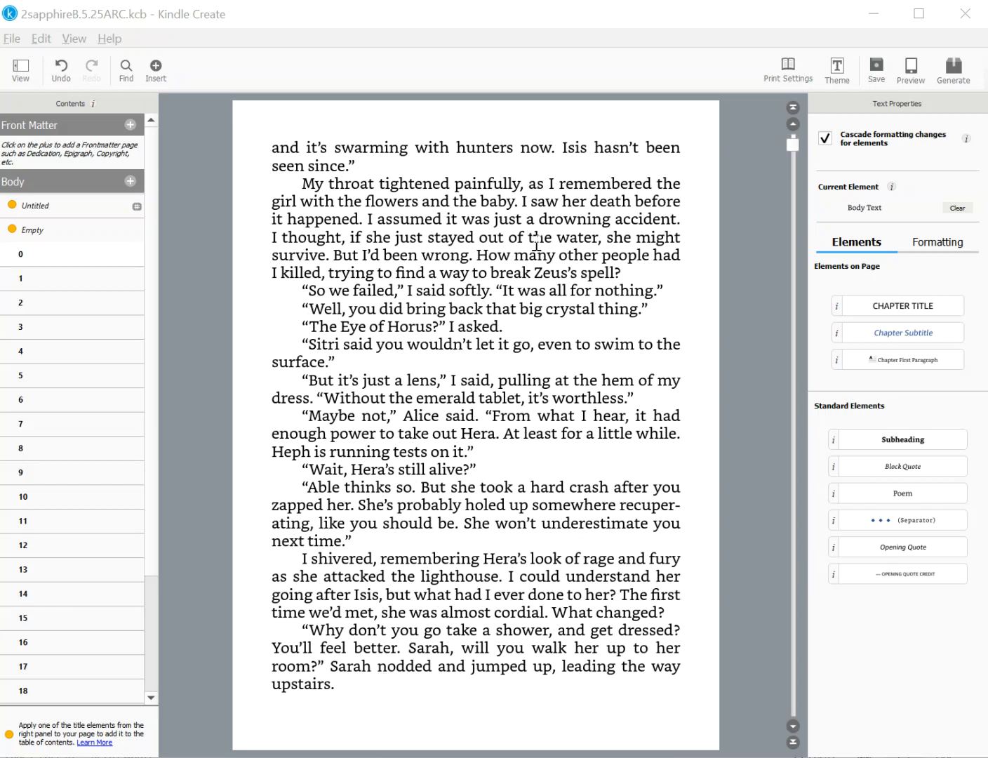
left_click_drag(344, 201, 588, 324)
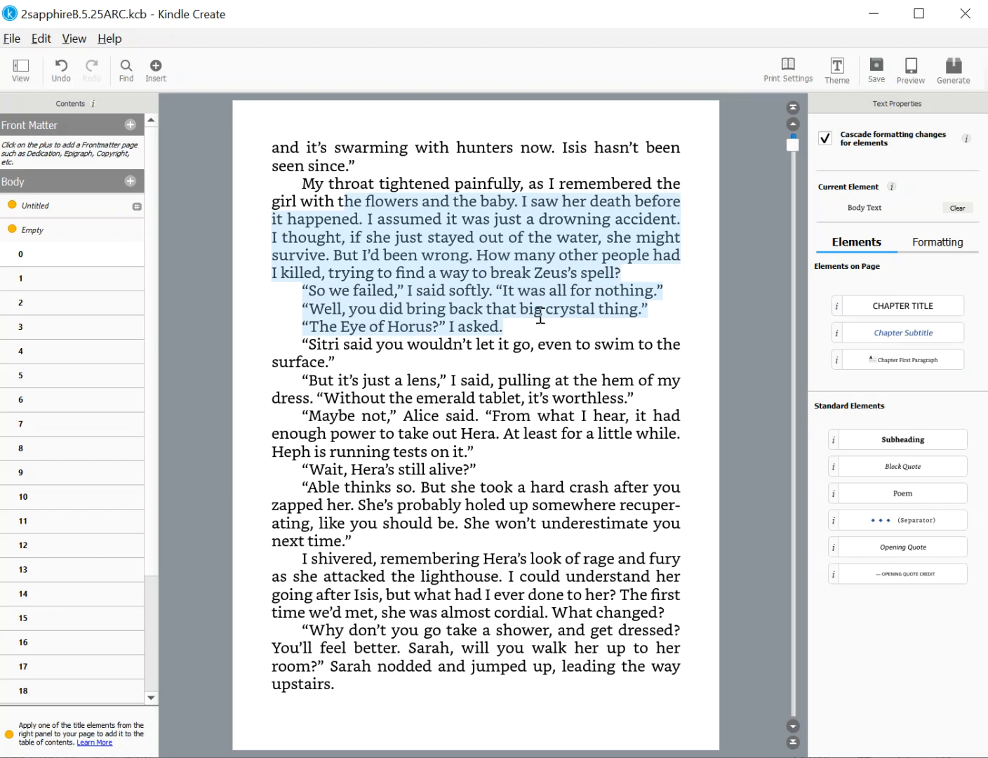
Step: Go to chapter 1, select the ornament image below its heading to view the image properties, and deselect it
left_click(51, 279)
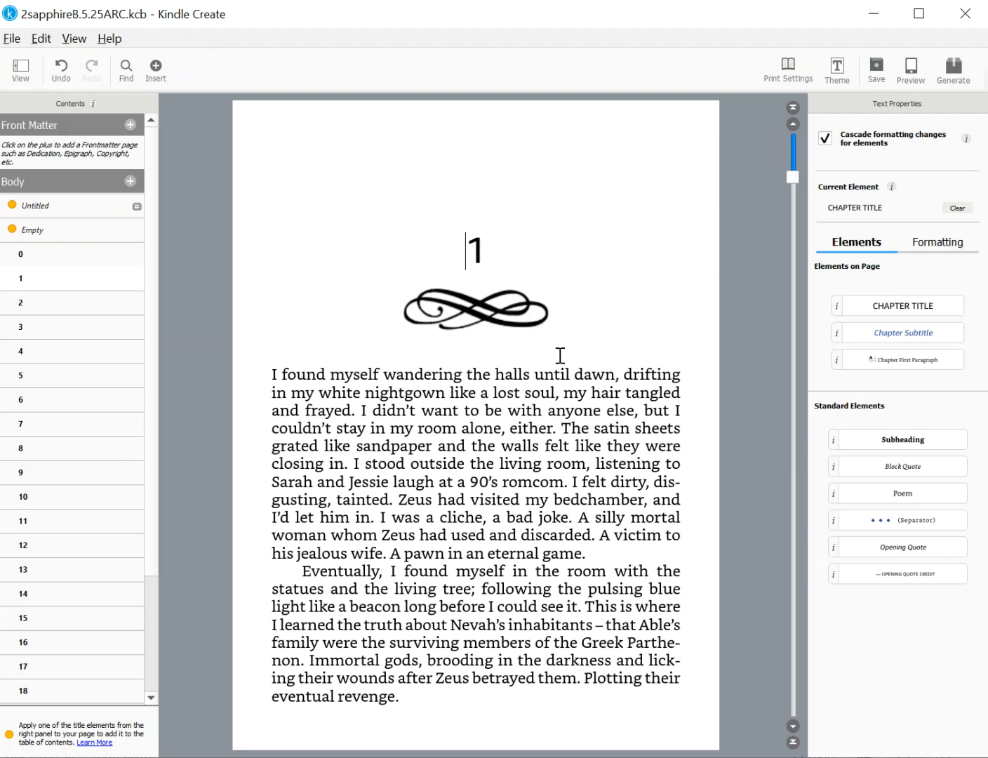
left_click(529, 313)
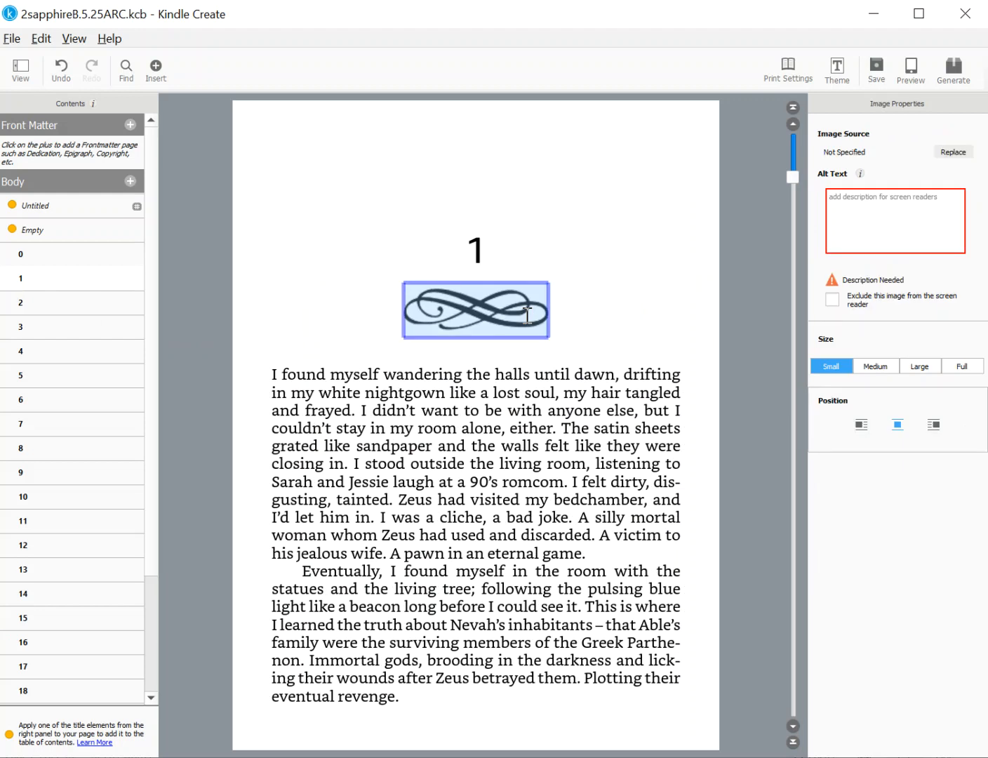
left_click(352, 298)
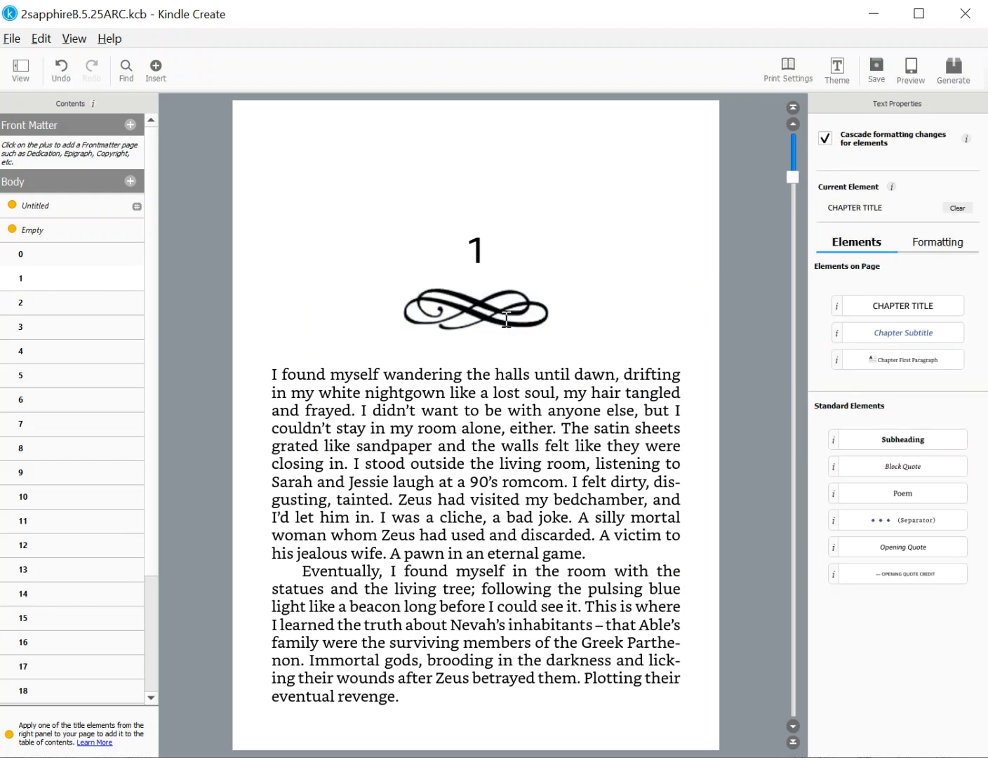